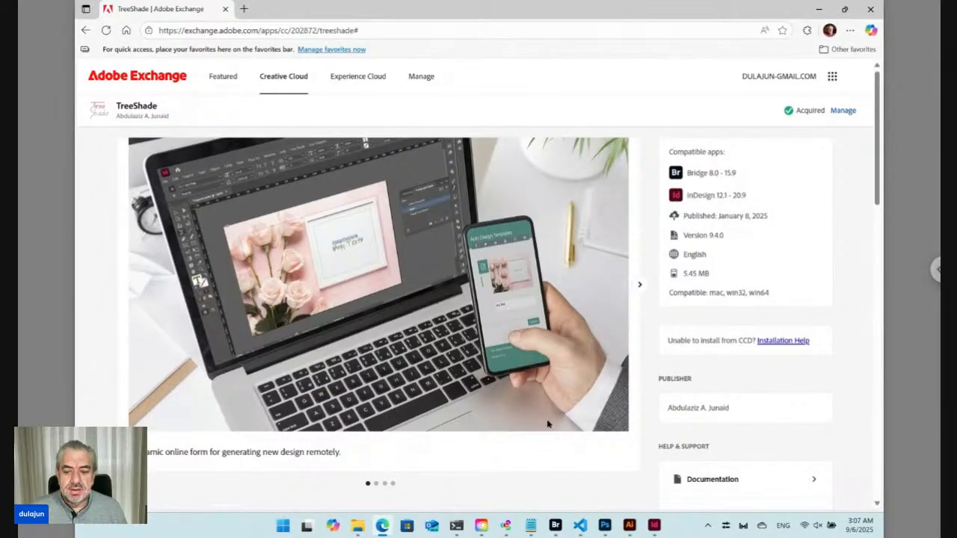
# Step: Switch to Adobe Bridge, maximize its window and look over the Tree Shade commands
pyautogui.click(555, 525)
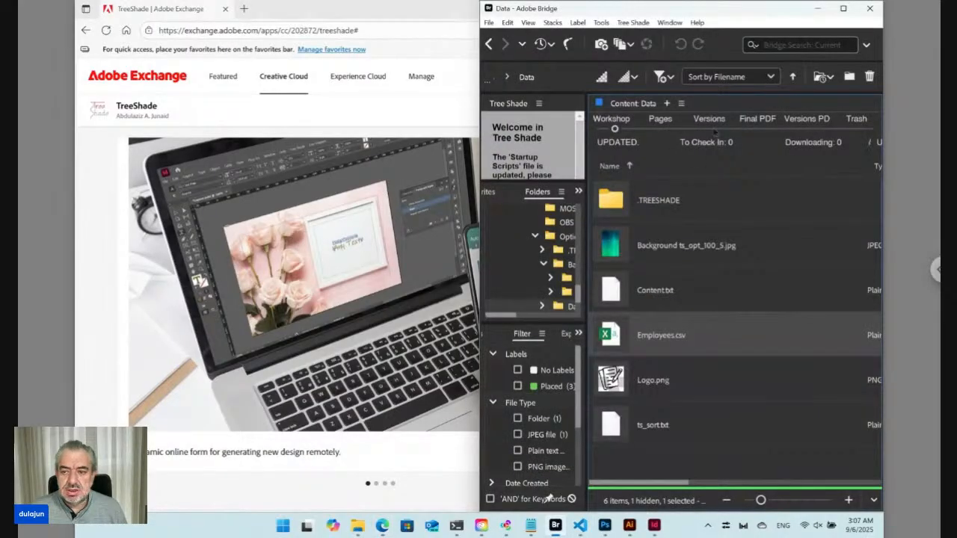
pyautogui.click(843, 9)
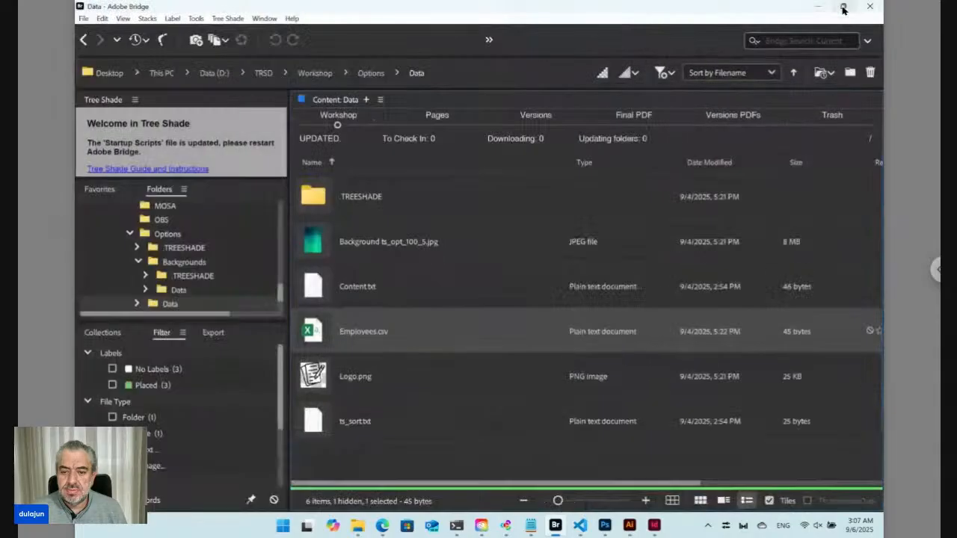
pyautogui.click(228, 19)
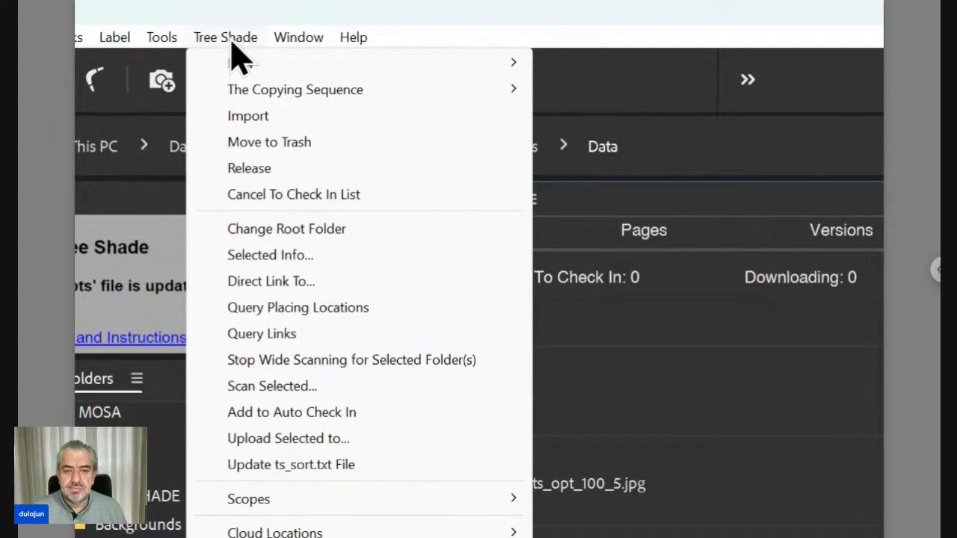
pyautogui.click(232, 42)
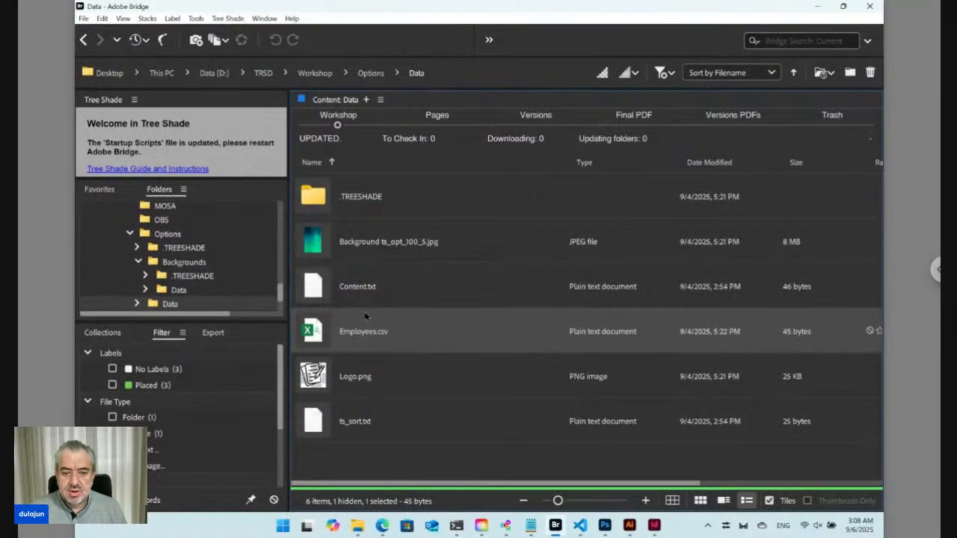
# Step: Examine the commands offered for Employees.csv, especially Change, and close the list without running any
pyautogui.rightClick(315, 331)
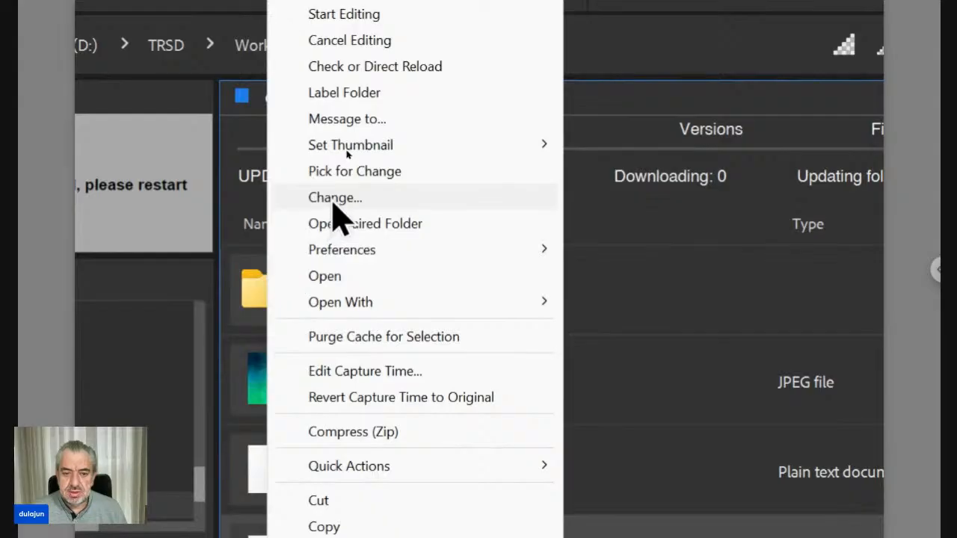
pyautogui.hotkey('ctrl', '2')
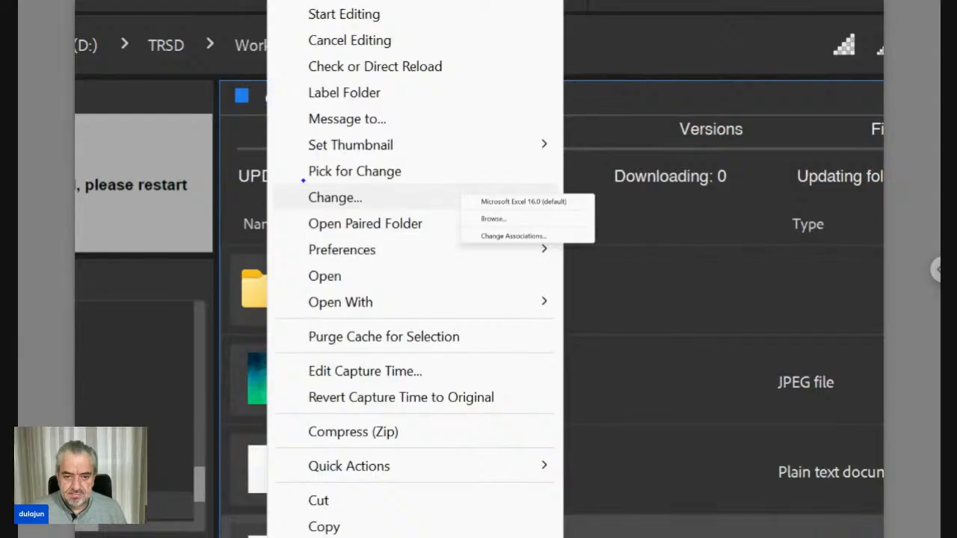
pyautogui.moveTo(300, 186); pyautogui.dragTo(382, 211)
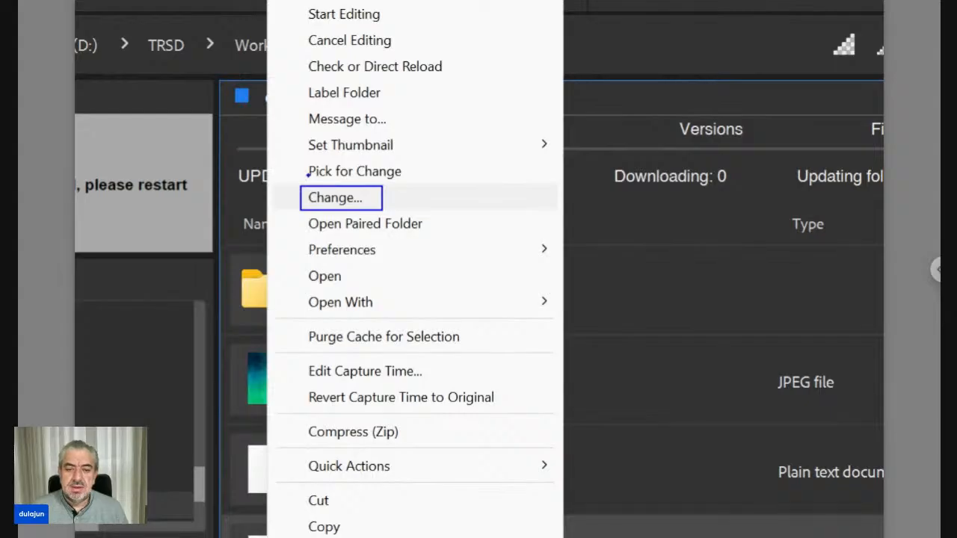
pyautogui.press('Escape')
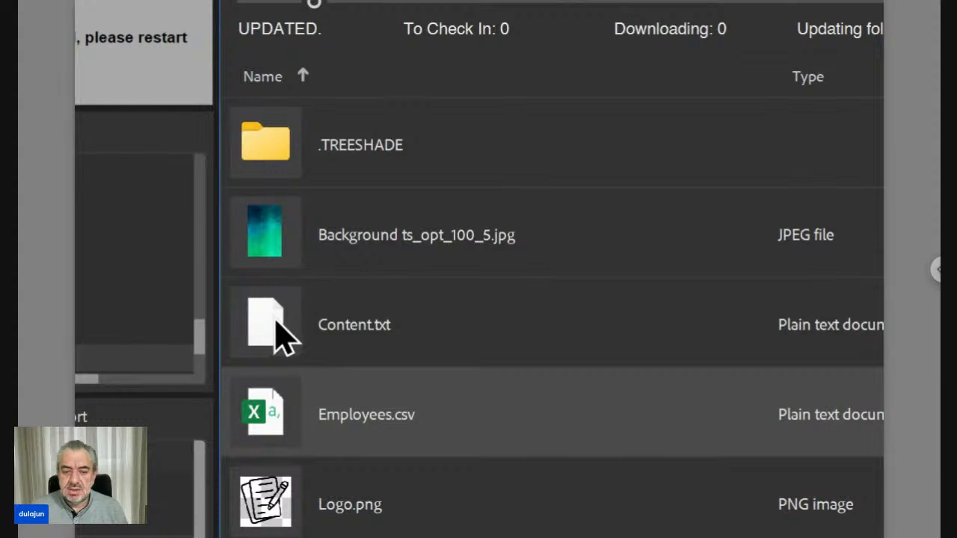
# Step: View the Change dialog for Content.txt alone, cancel it, and call Change for Content.txt together with Background ts_opt_100_5.jpg
pyautogui.rightClick(272, 319)
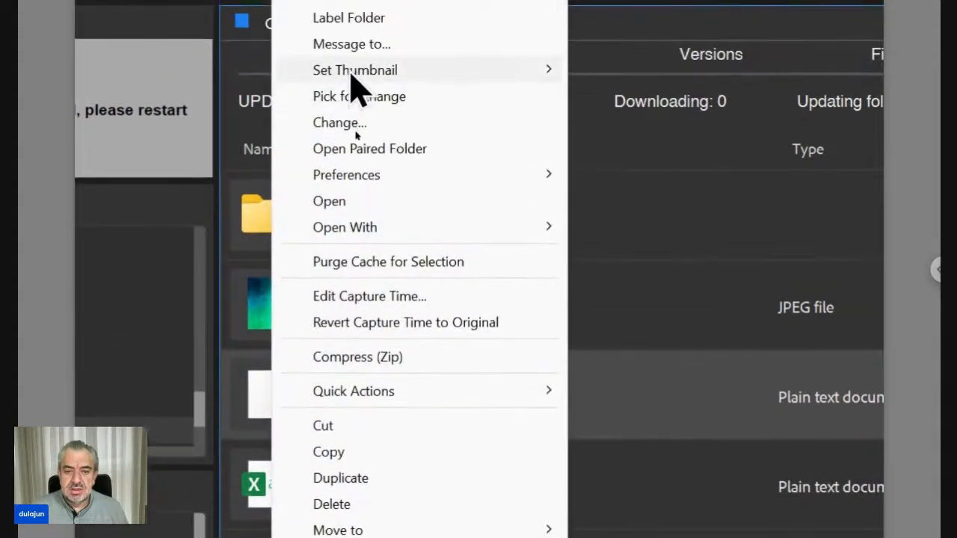
pyautogui.click(358, 128)
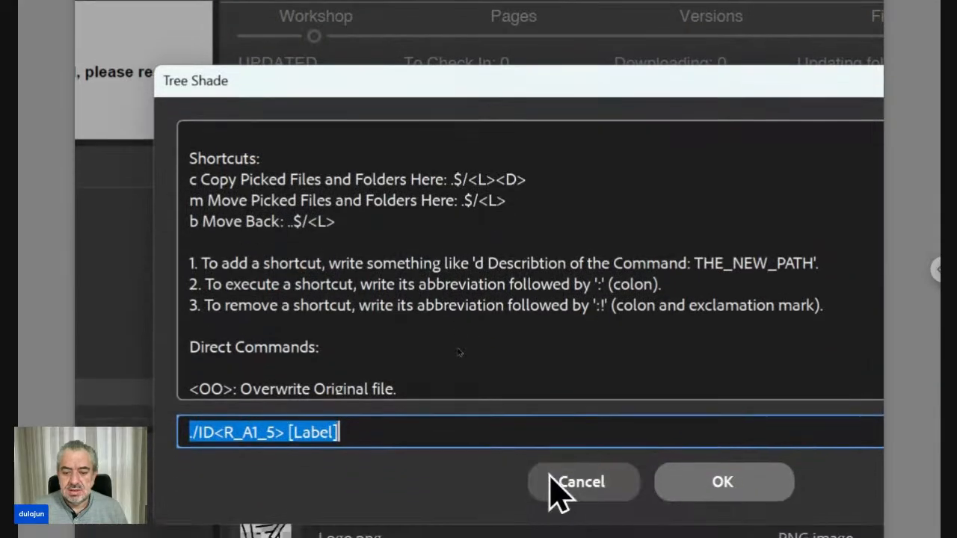
pyautogui.click(562, 528)
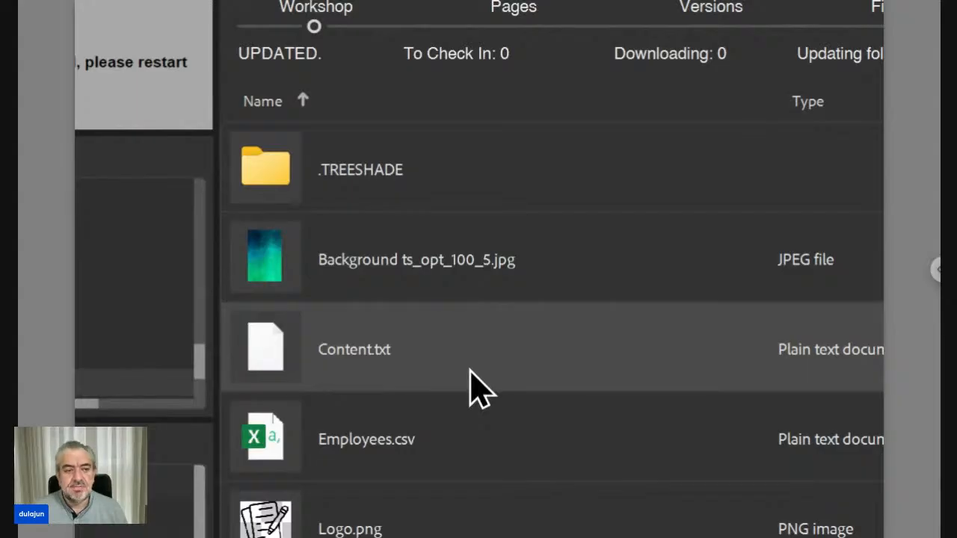
pyautogui.rightClick(278, 273)
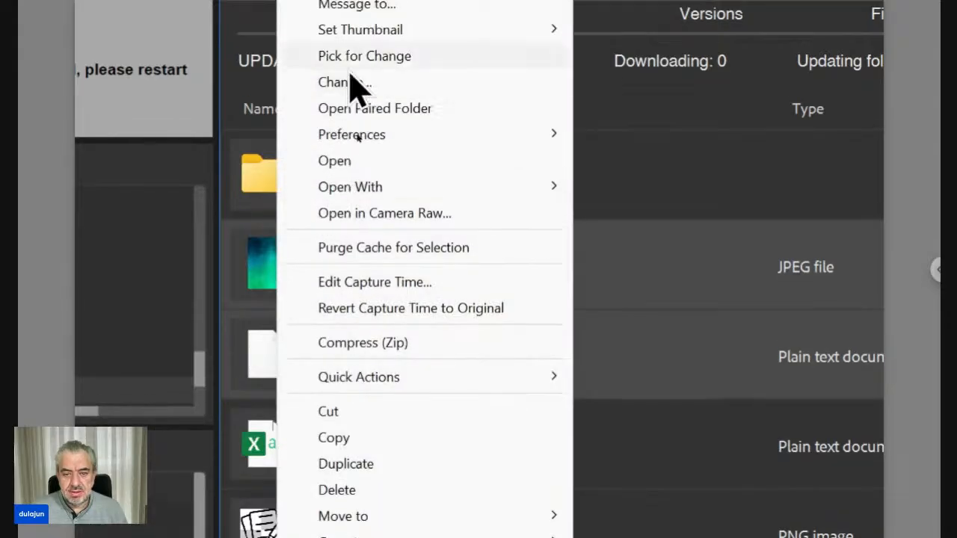
pyautogui.click(355, 86)
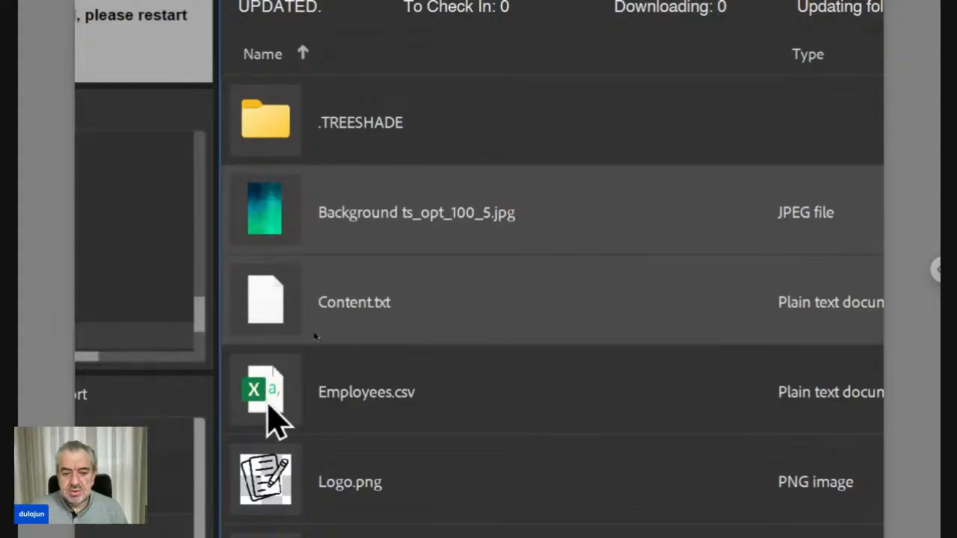
# Step: Select Employees.csv and look at its Change dialog with the path pattern field
pyautogui.click(267, 480)
pyautogui.rightClick(268, 398)
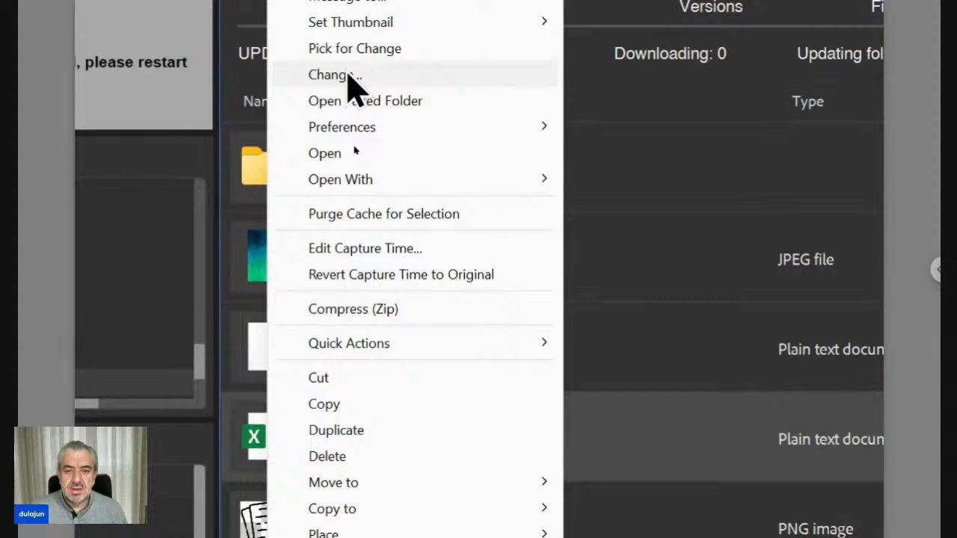
pyautogui.click(348, 73)
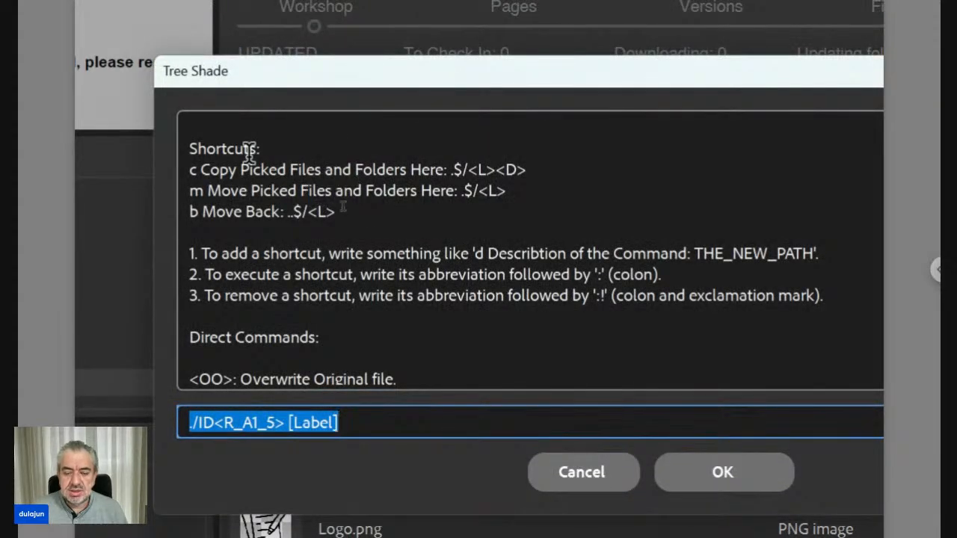
pyautogui.click(585, 468)
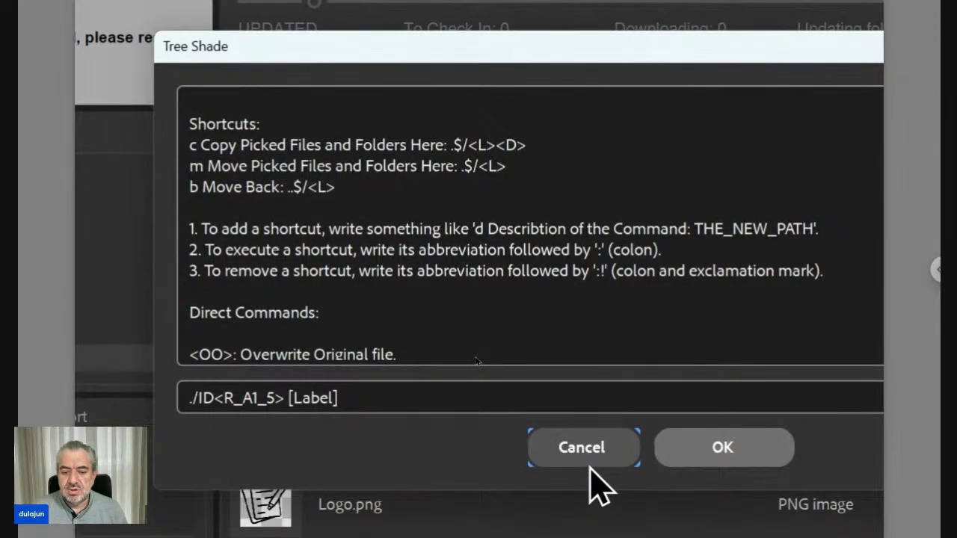
# Step: Try running the change with the pattern ./ID<R_A1_5><CE>, and stop at Content.txt without skipping to the next file
pyautogui.click(256, 397)
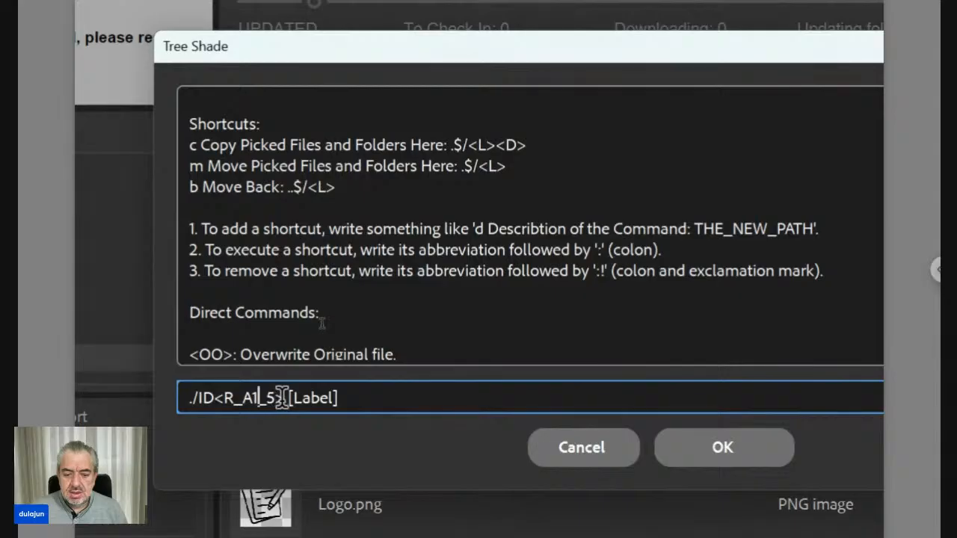
pyautogui.moveTo(285, 398); pyautogui.dragTo(393, 399)
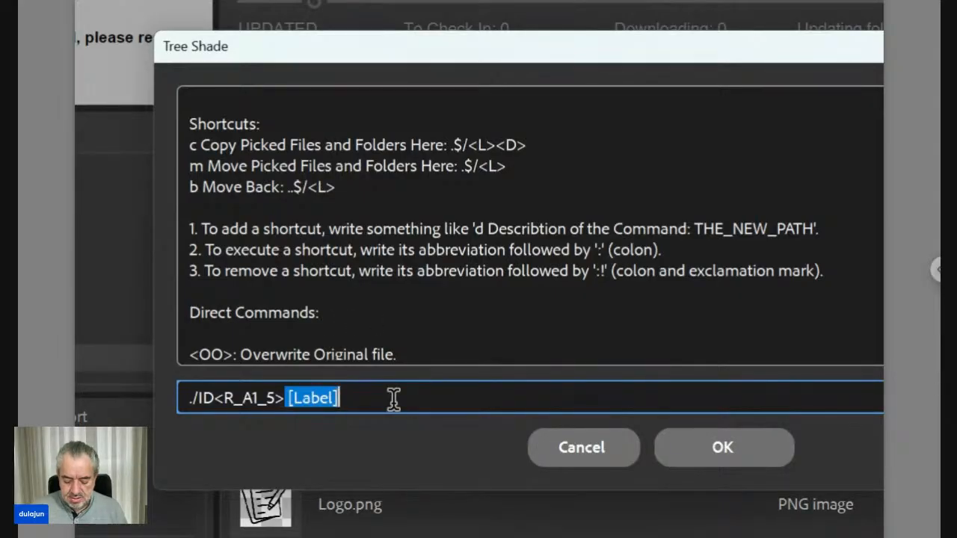
pyautogui.write('<CE>')
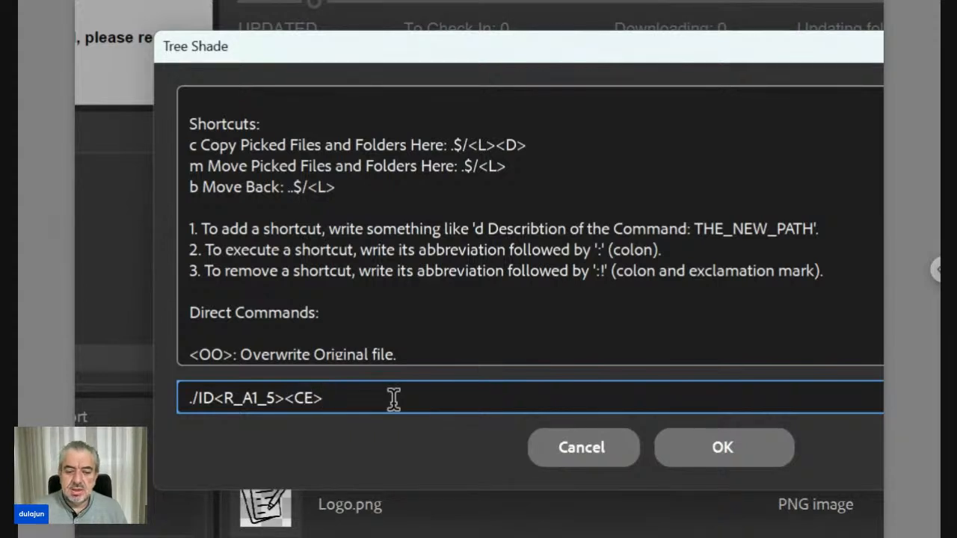
pyautogui.click(686, 449)
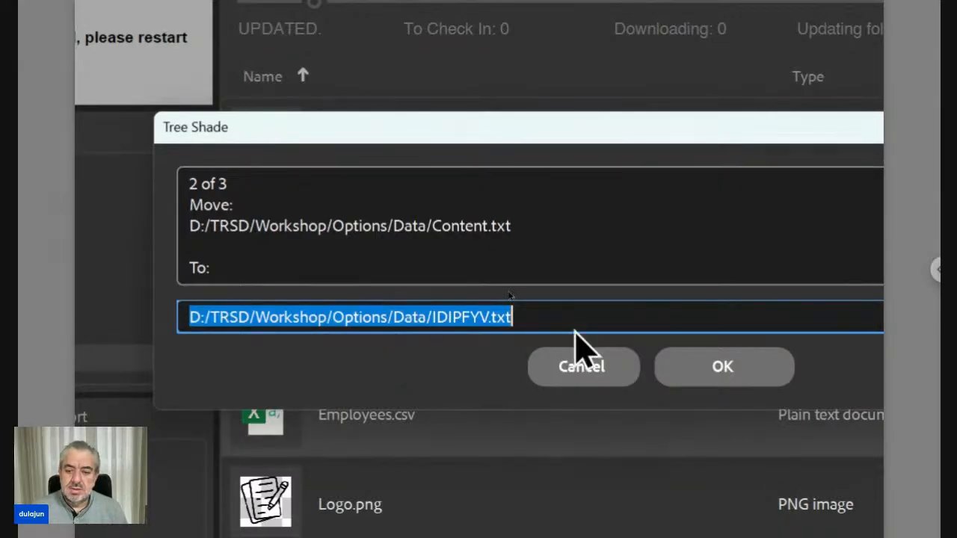
pyautogui.click(614, 378)
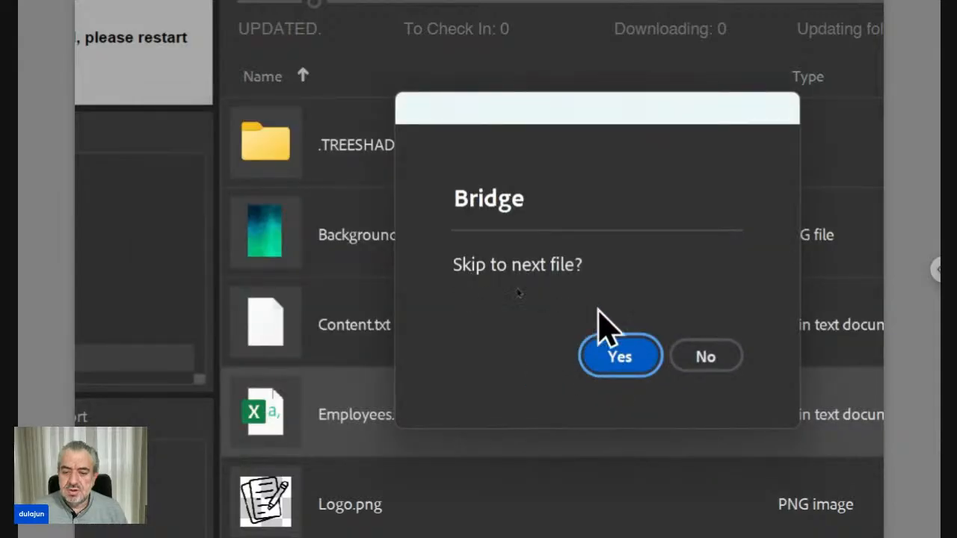
pyautogui.click(706, 357)
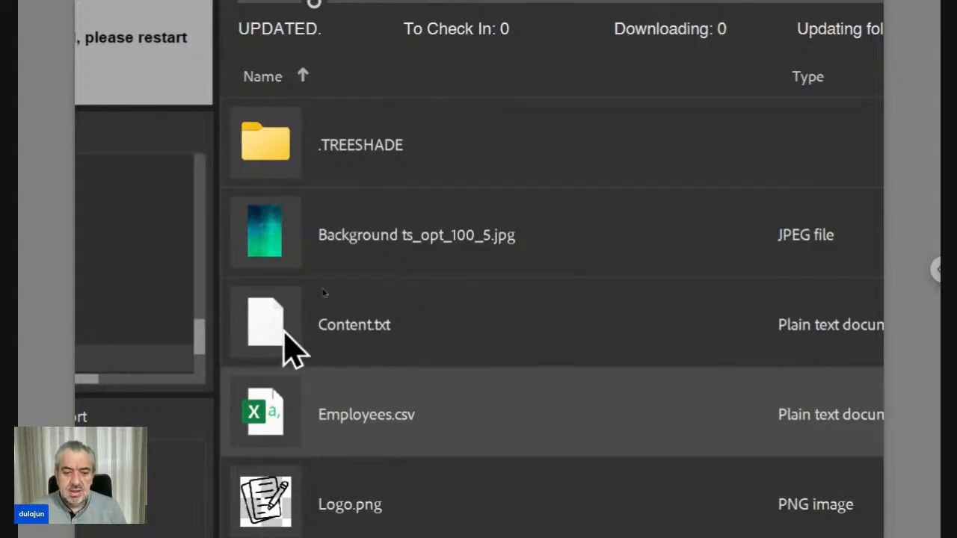
# Step: Open Change for Background ts_opt_100_5.jpg, Content.txt and Employees.csv, declining to continue the previously stopped change
pyautogui.keyDown('shift'); pyautogui.click(278, 258); pyautogui.keyUp('shift')
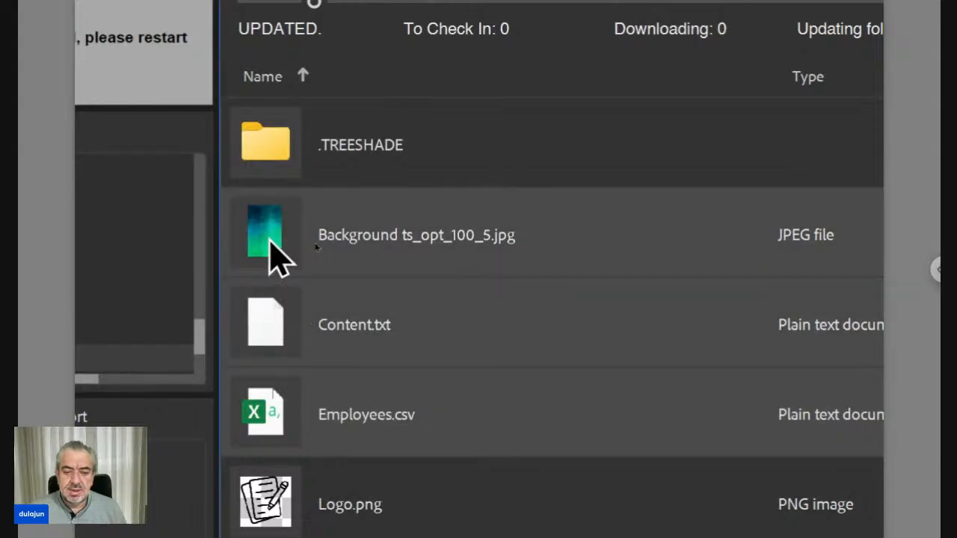
pyautogui.rightClick(278, 258)
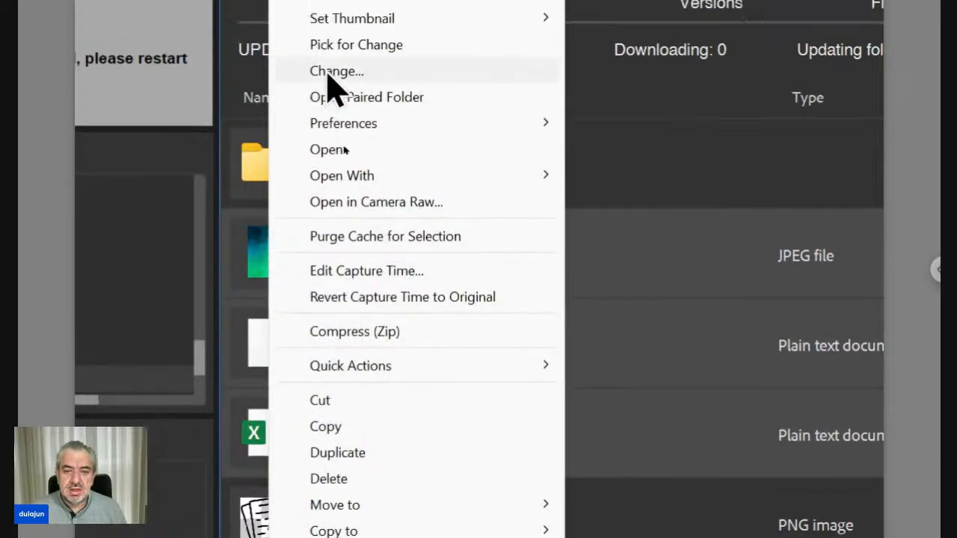
pyautogui.click(329, 72)
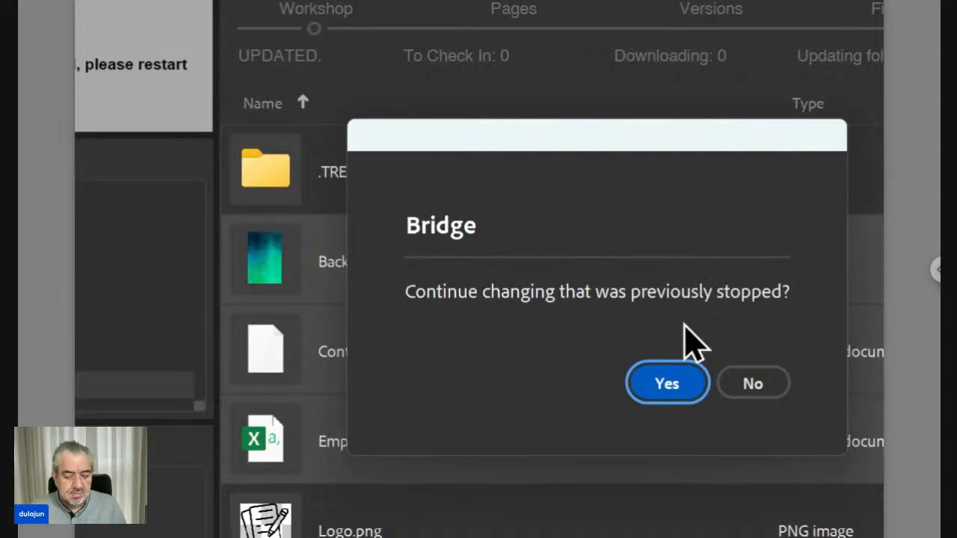
pyautogui.click(765, 384)
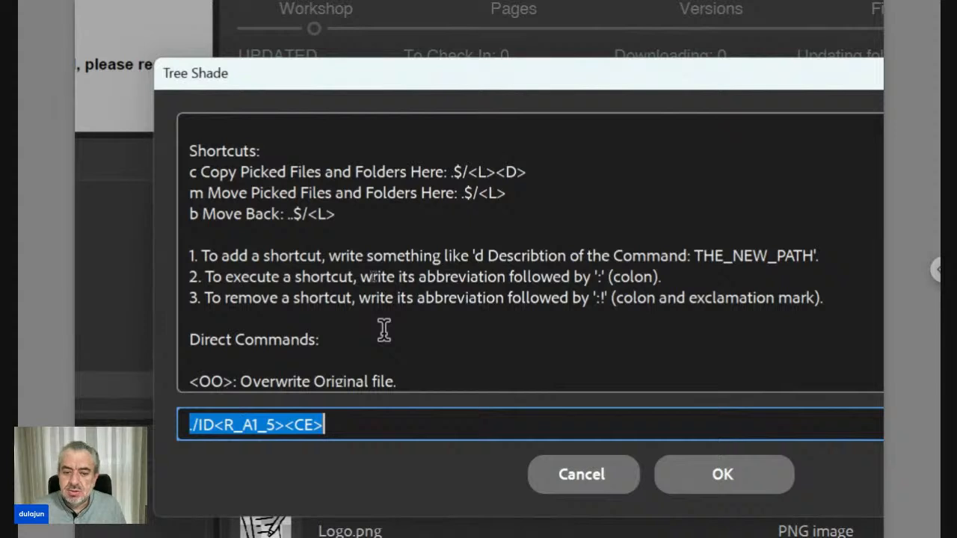
# Step: Read the dialog's code reference through the RP, RN and RE replacement codes, then cancel the dialog and clear the file selection
pyautogui.scroll(-6, 383, 329)
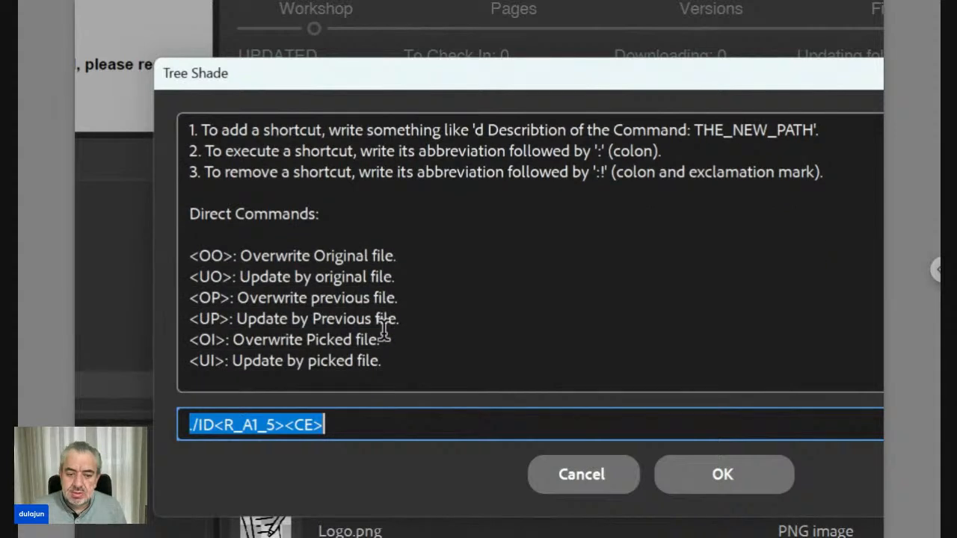
pyautogui.scroll(-11, 384, 329)
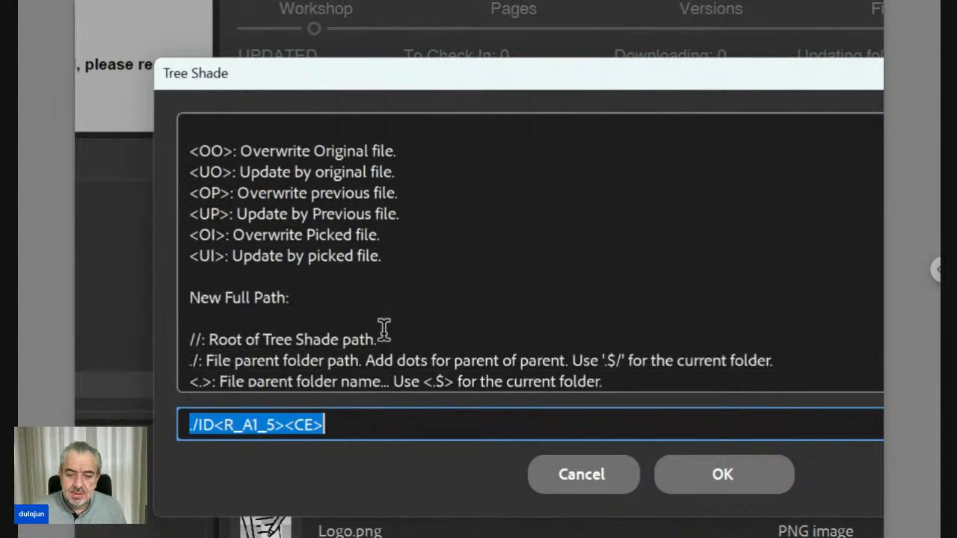
pyautogui.scroll(-4, 383, 329)
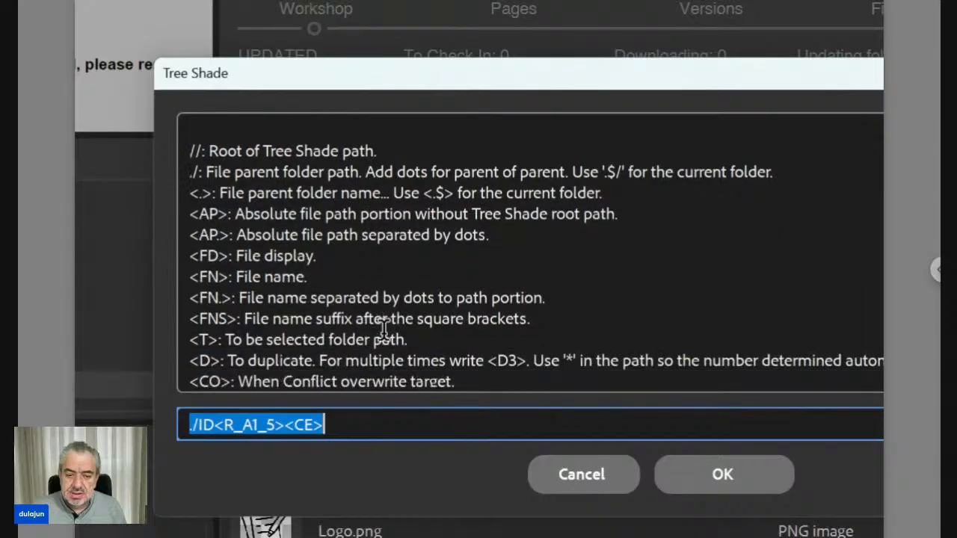
pyautogui.scroll(-10, 383, 329)
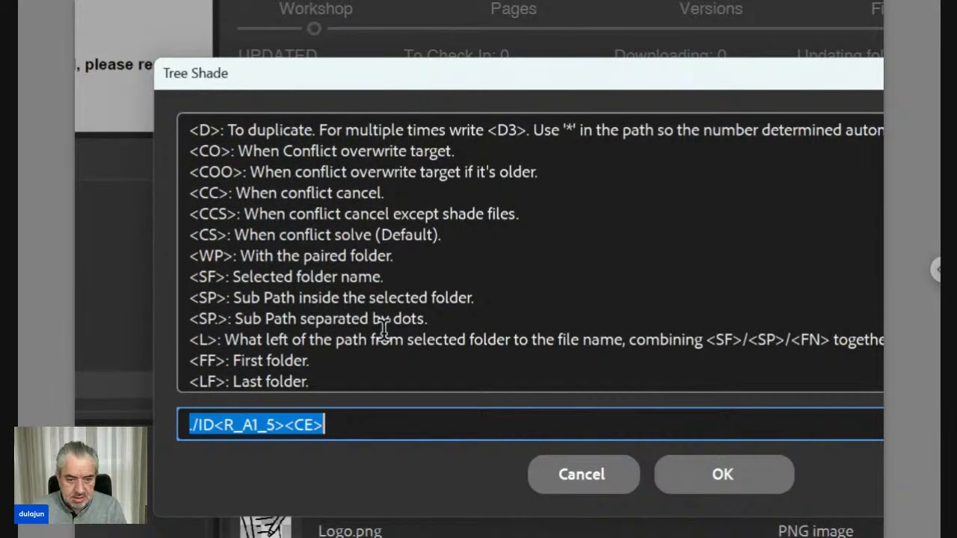
pyautogui.scroll(-4, 267, 329)
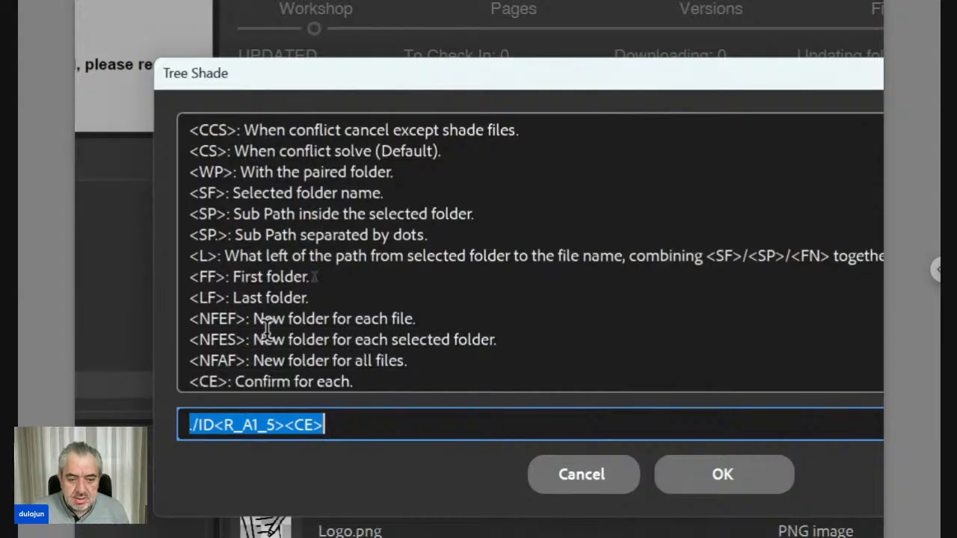
pyautogui.scroll(-6, 267, 328)
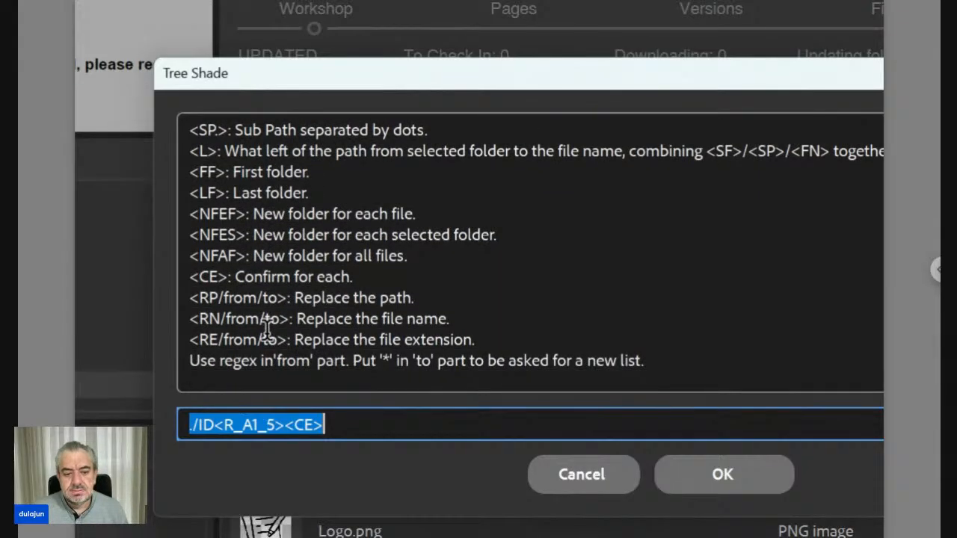
pyautogui.moveTo(190, 298); pyautogui.dragTo(482, 337)
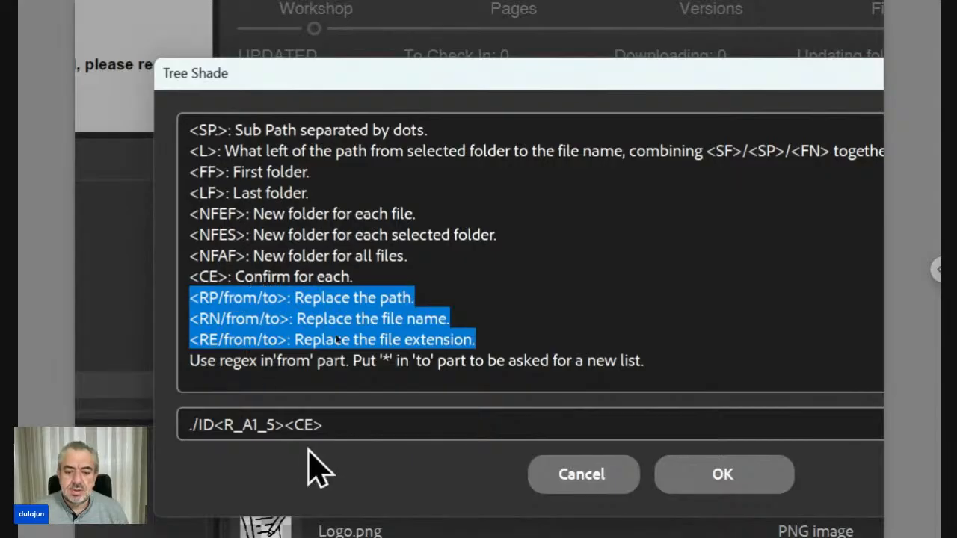
pyautogui.click(551, 487)
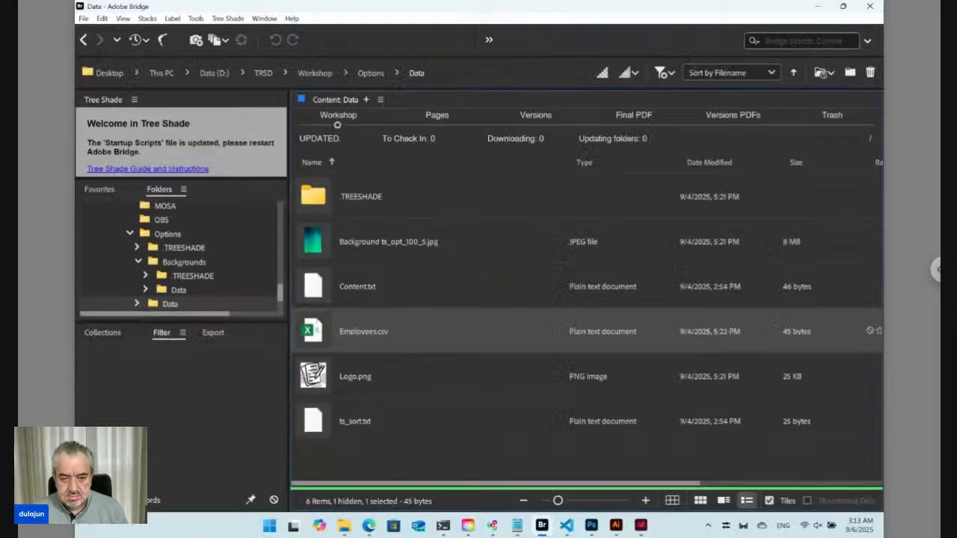
pyautogui.click(376, 459)
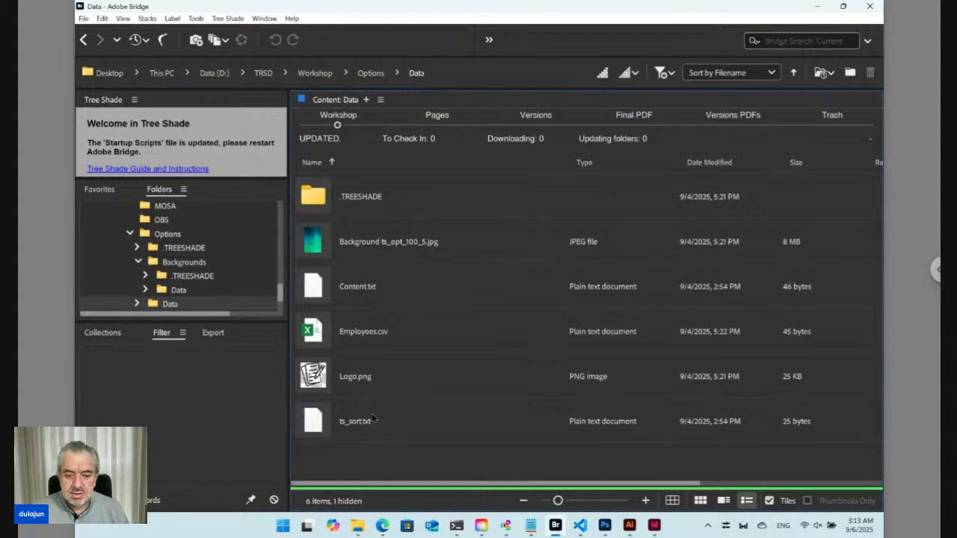
# Step: Switch to File Explorer's Downloads folder and copy the five portrait JPG files at the start of the Earlier this week group
pyautogui.moveTo(362, 526)
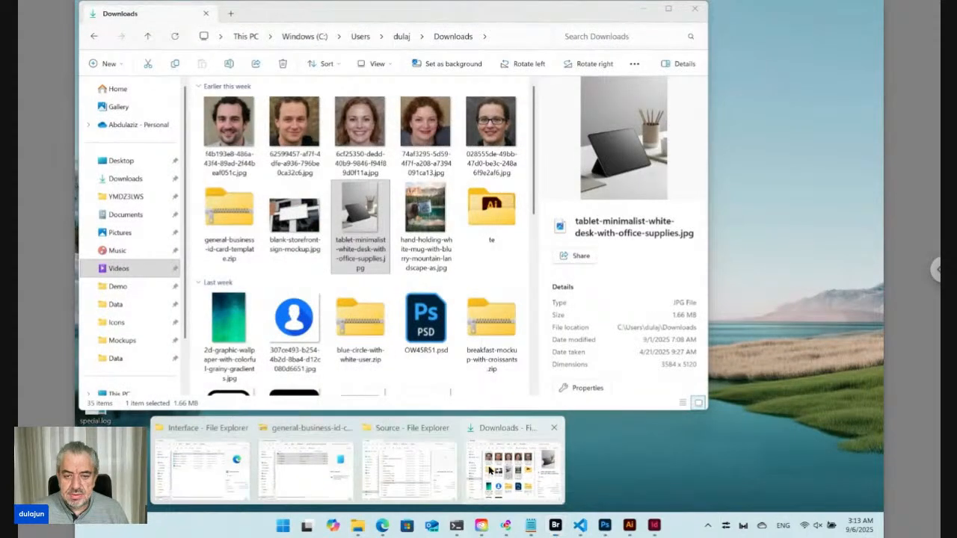
pyautogui.click(513, 465)
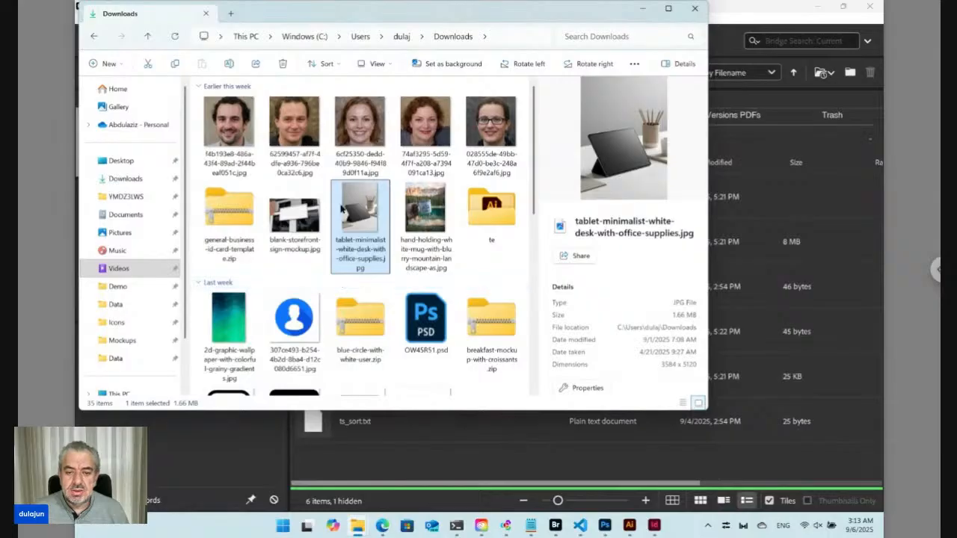
pyautogui.moveTo(523, 116); pyautogui.dragTo(240, 147)
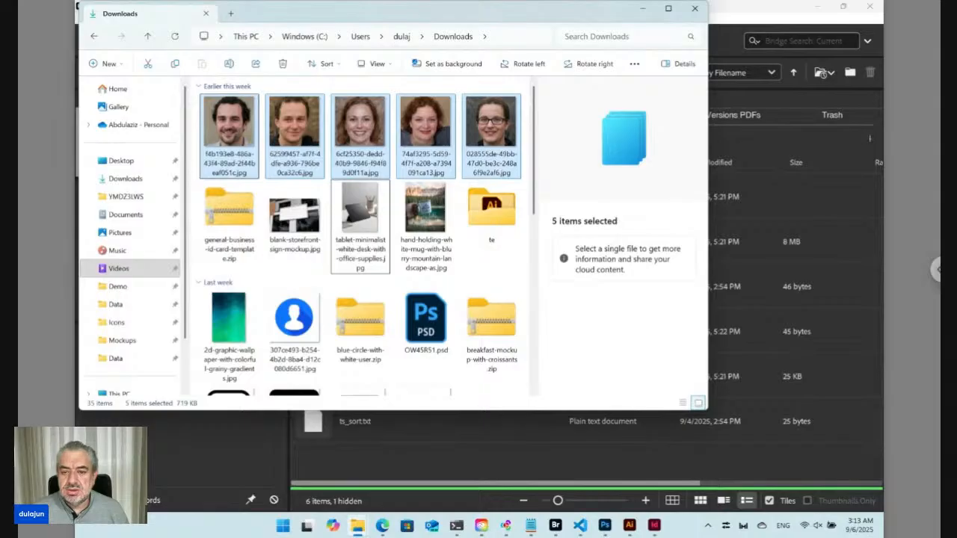
pyautogui.hotkey('ctrl', 'c')
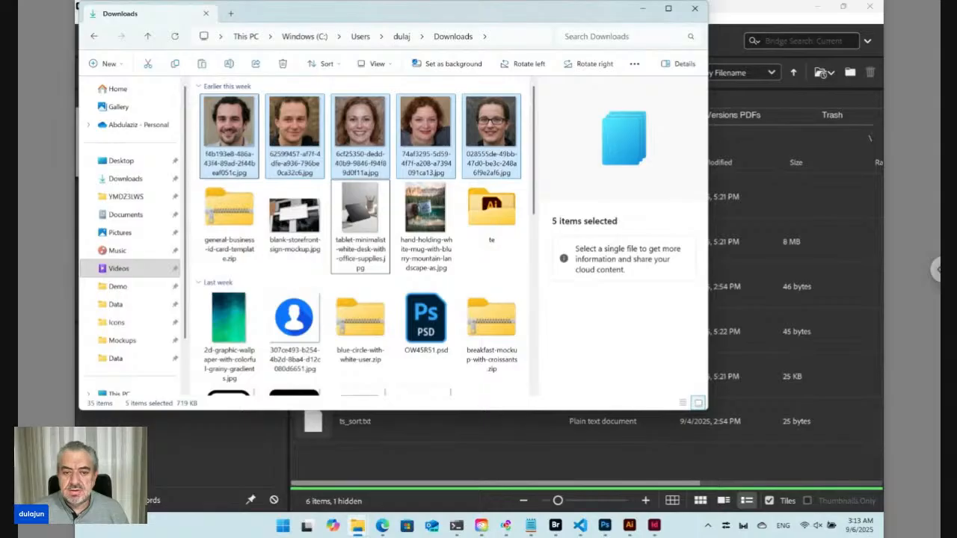
# Step: Back in Adobe Bridge, create a folder named Portraits in the Data folder and paste the copied portrait images into it
pyautogui.click(412, 466)
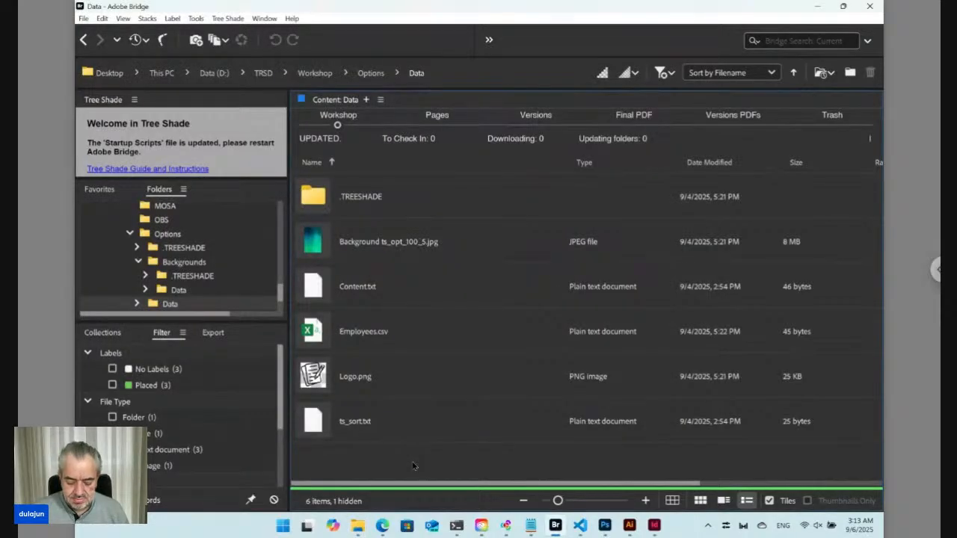
pyautogui.hotkey('ctrl', 'shift', 'n')
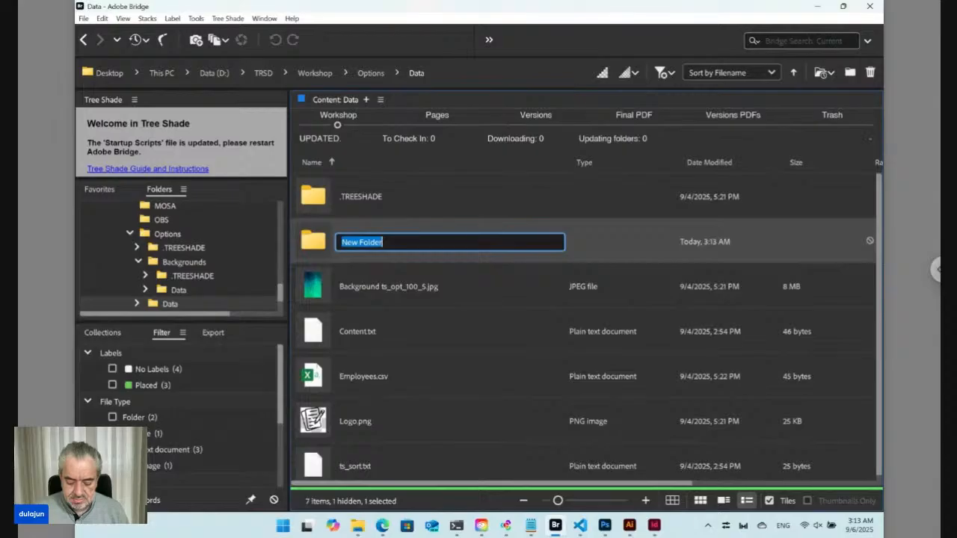
pyautogui.write('Portraits')
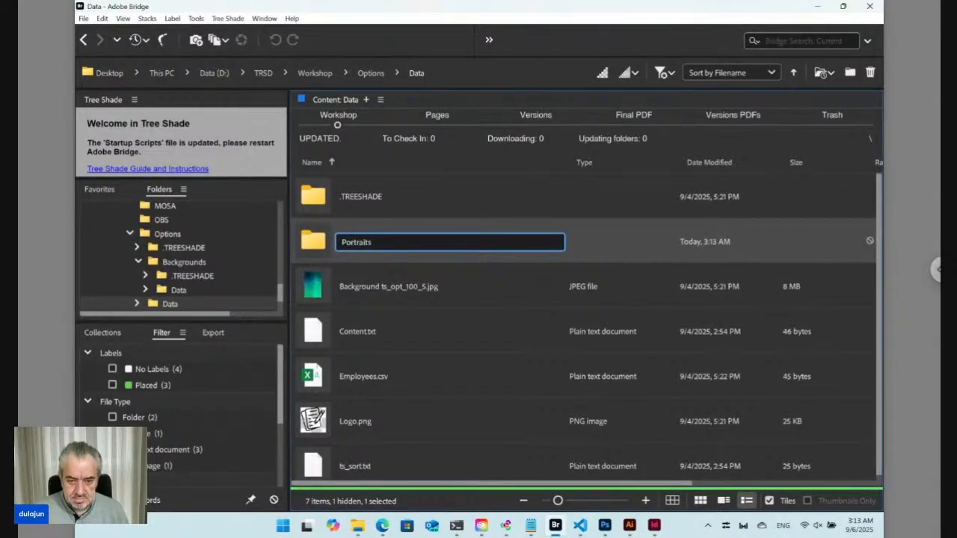
pyautogui.press('Return')
pyautogui.press('Return')
pyautogui.hotkey('ctrl', 'v')
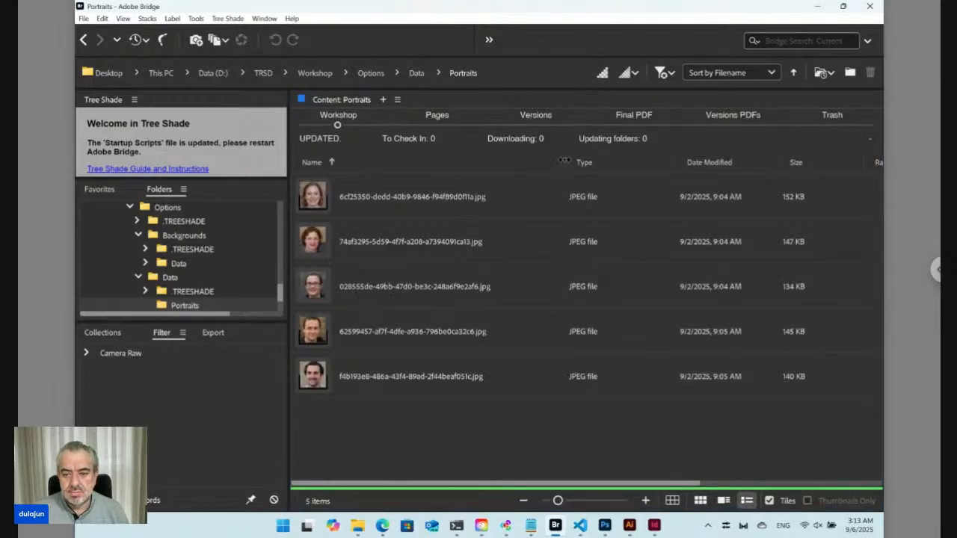
# Step: Select all five portrait images and open Tree Shade's Change dialog for them, placing it clear of the image thumbnails
pyautogui.moveTo(564, 163); pyautogui.dragTo(622, 163)
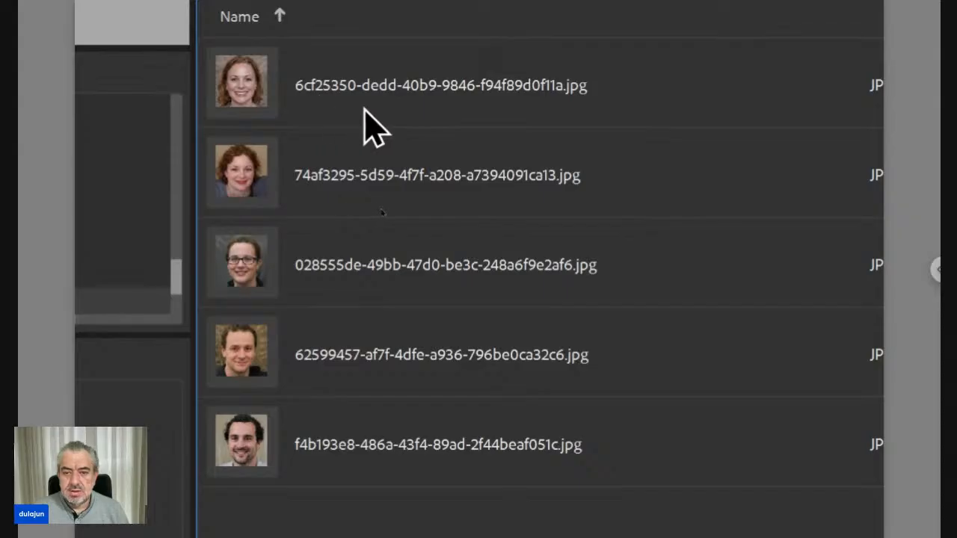
pyautogui.click(389, 109)
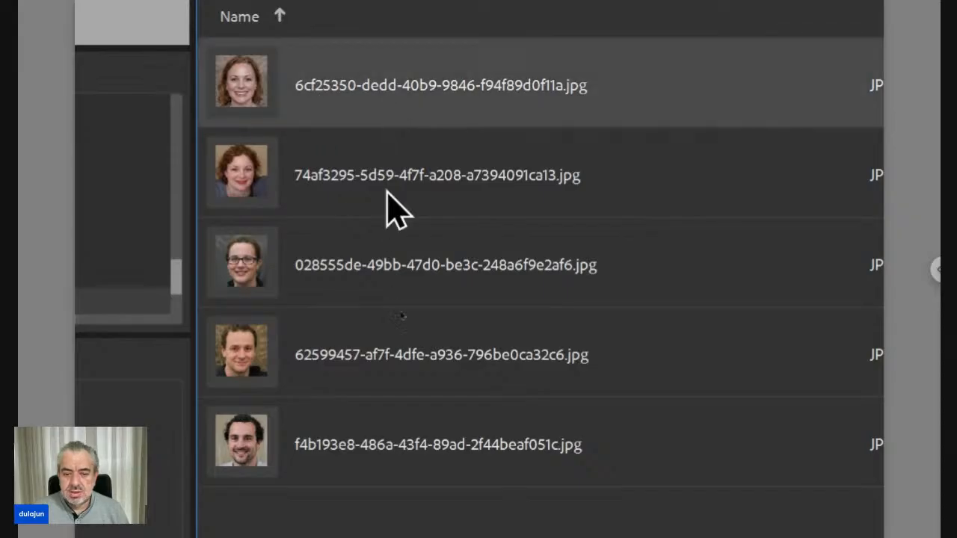
pyautogui.keyDown('shift'); pyautogui.click(435, 448); pyautogui.keyUp('shift')
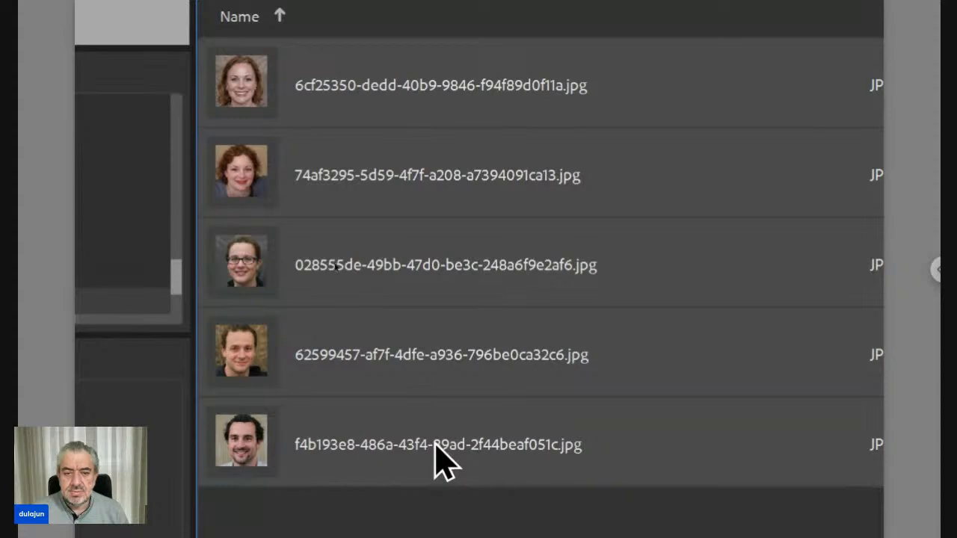
pyautogui.scroll(1, 187, 86)
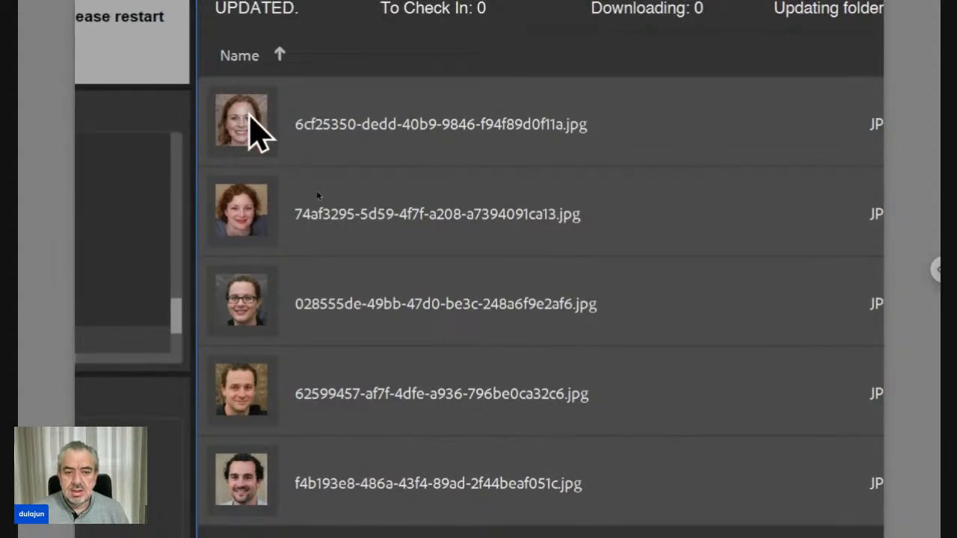
pyautogui.rightClick(250, 122)
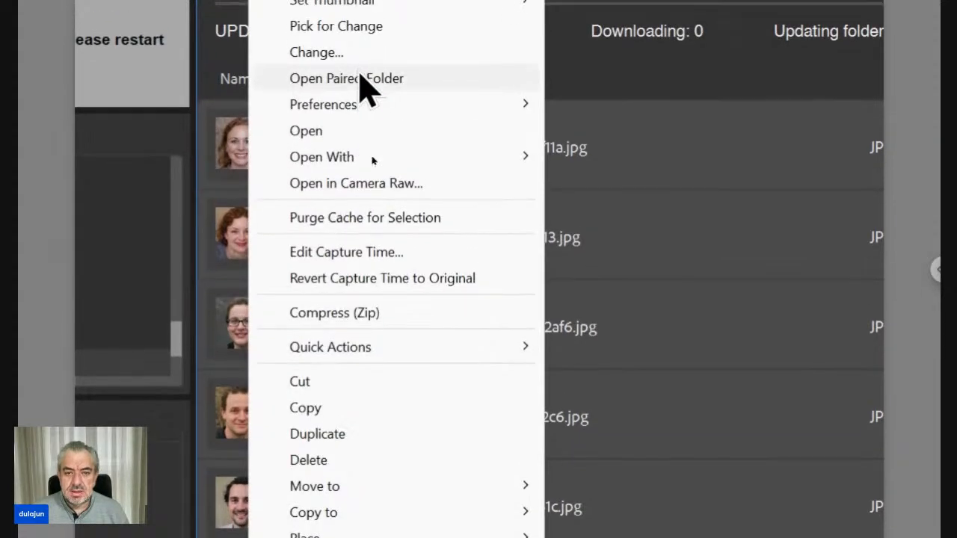
pyautogui.click(360, 71)
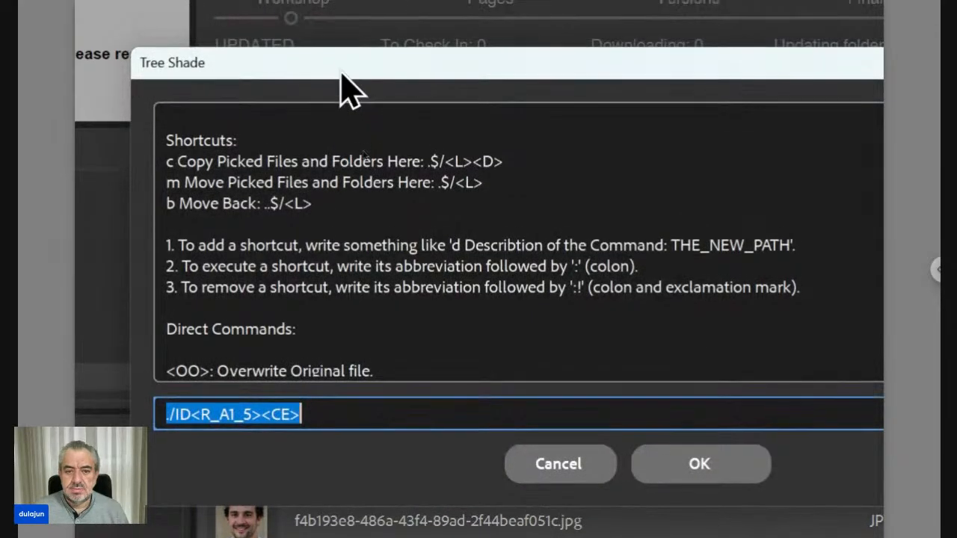
pyautogui.moveTo(342, 76); pyautogui.dragTo(681, 104)
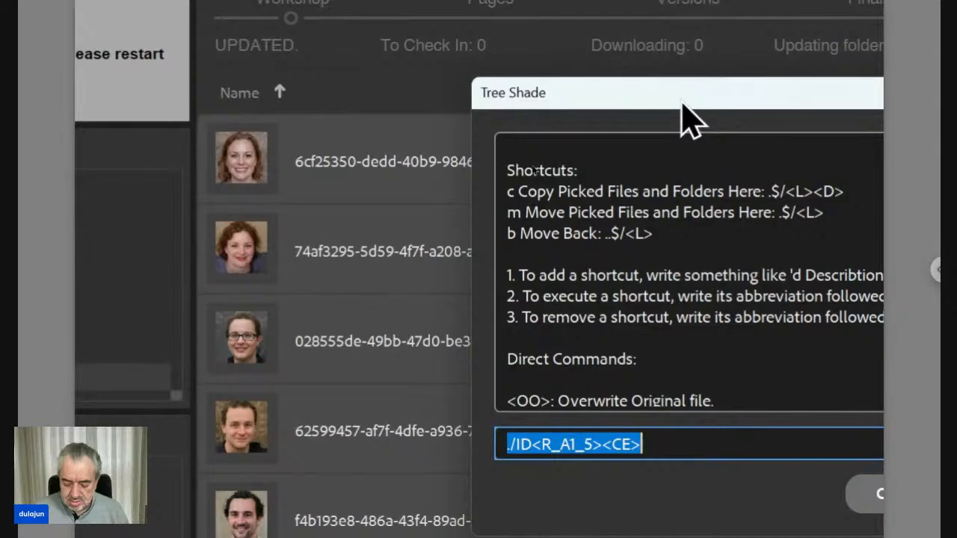
# Step: Replace the path pattern with ./<FN><RN and look up the RN/from/to syntax in the dialog's code reference
pyautogui.press('BackSpace')
pyautogui.write('./')
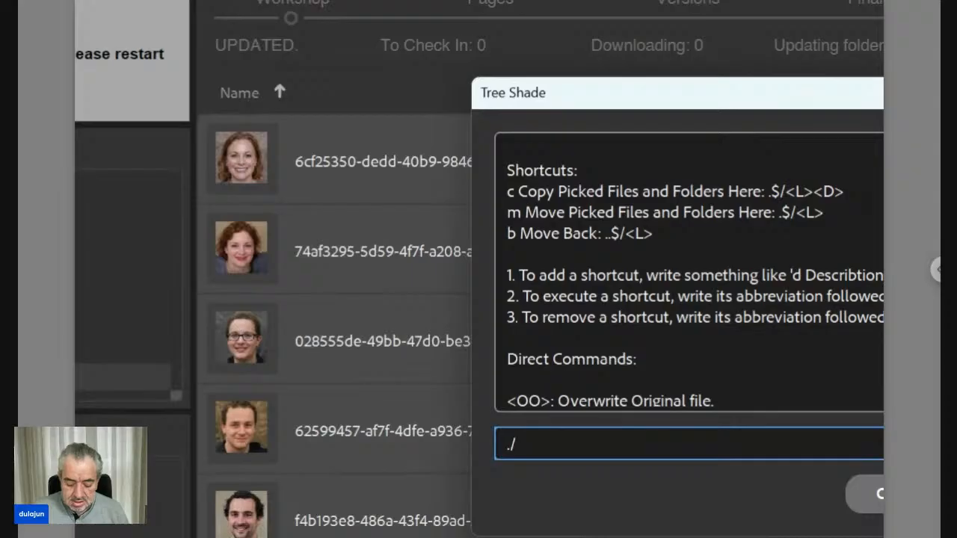
pyautogui.write('<FN>')
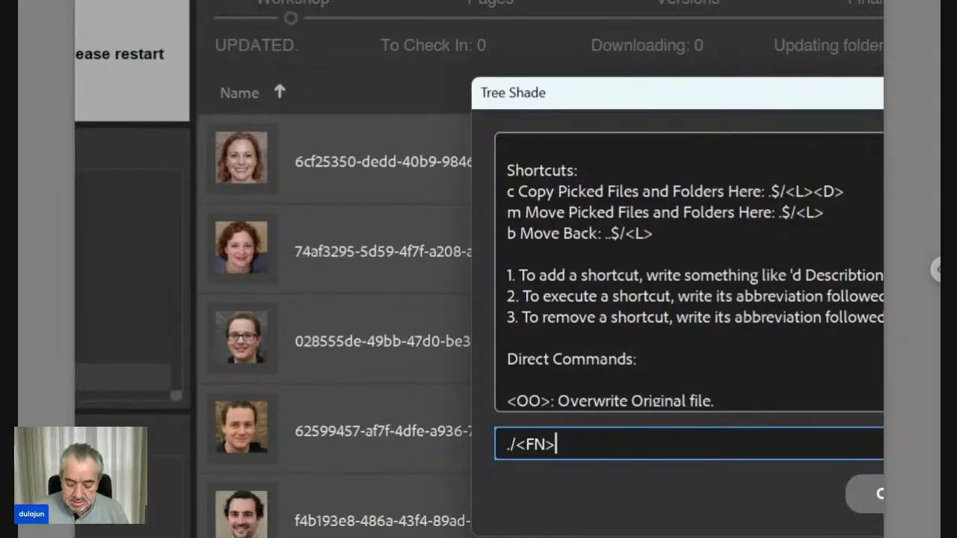
pyautogui.write('<')
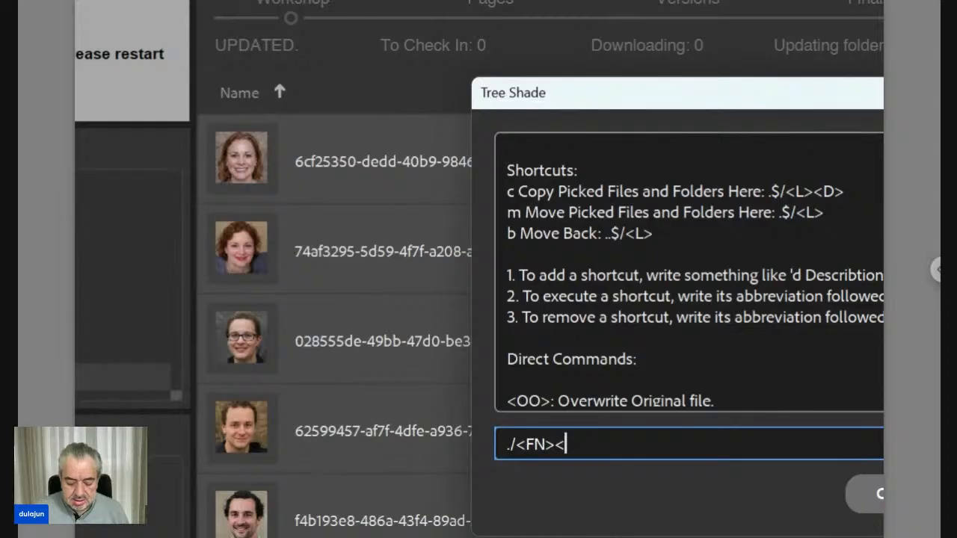
pyautogui.write('RN')
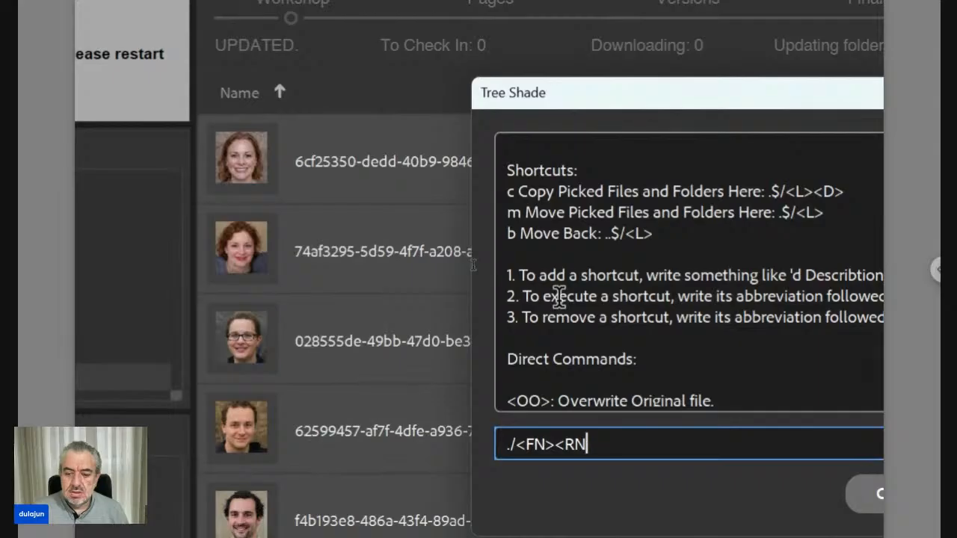
pyautogui.scroll(-8, 560, 296)
pyautogui.scroll(-10, 559, 296)
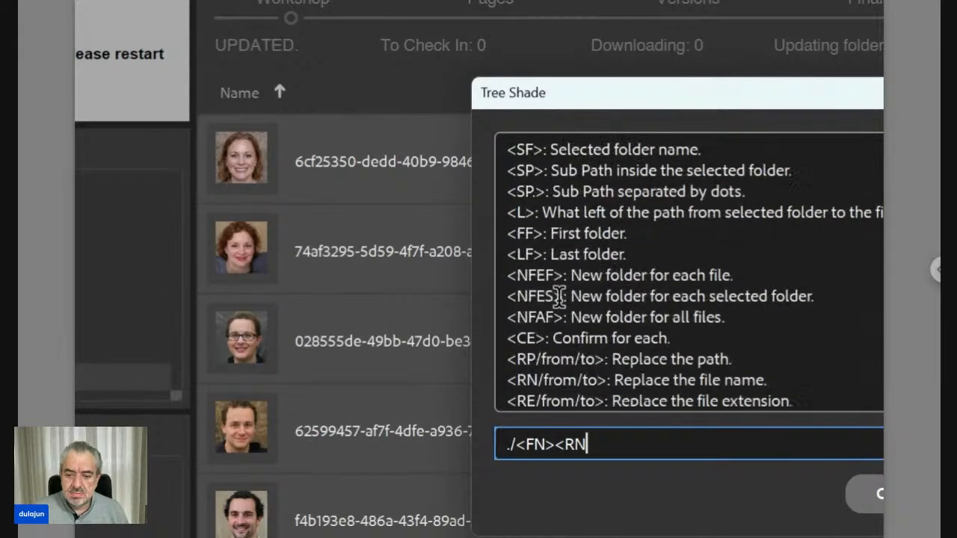
pyautogui.scroll(2, 559, 296)
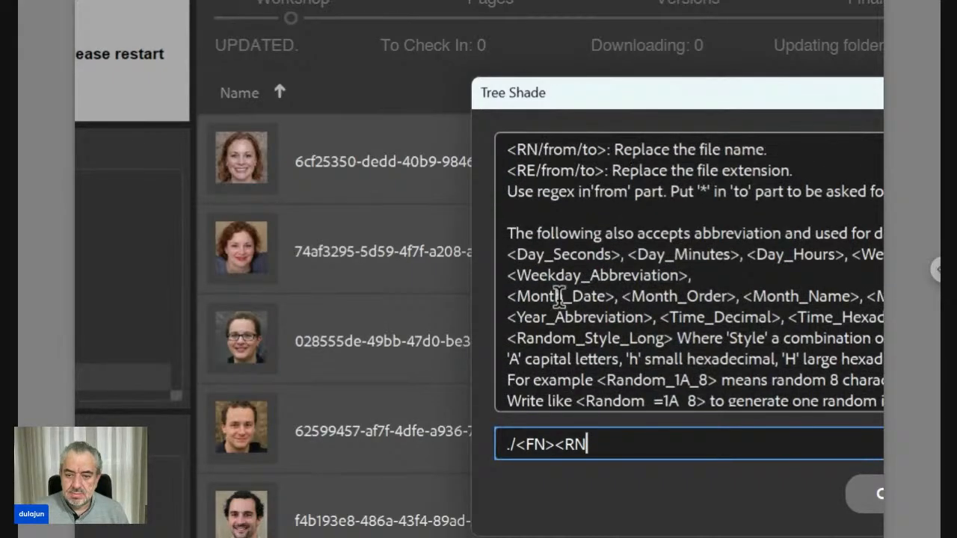
pyautogui.scroll(2, 559, 296)
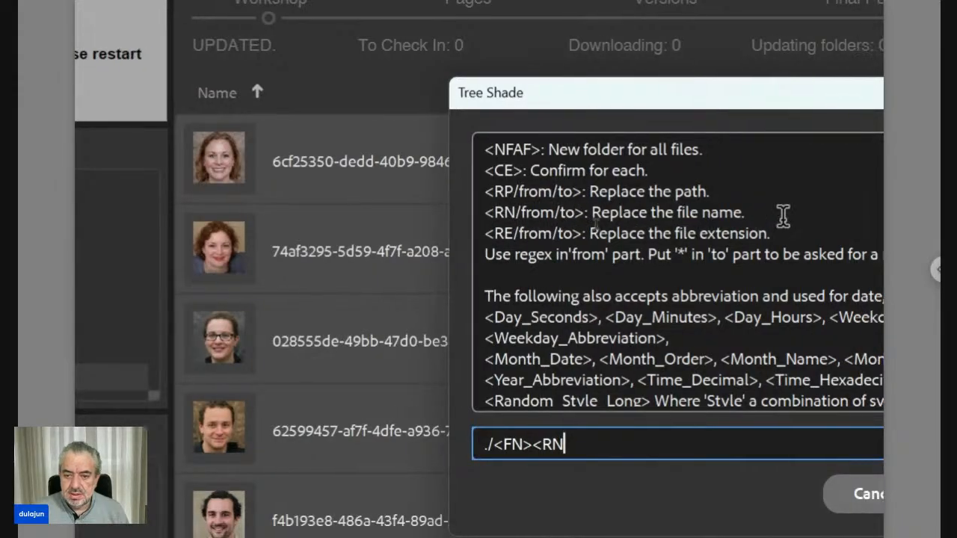
# Step: Add the regex /^[\da-z]+ as the RN code's from part, matching leading digits and lowercase letters
pyautogui.write('/')
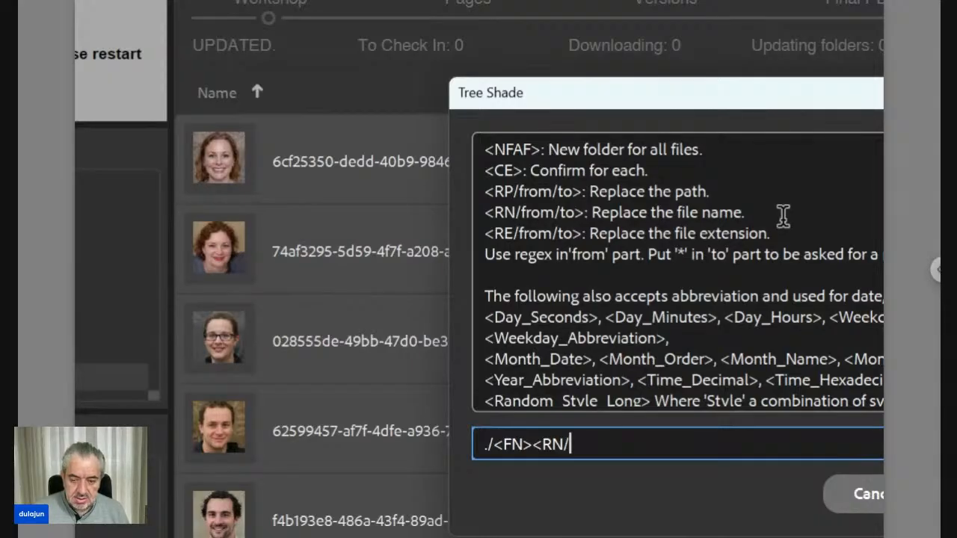
pyautogui.write('^')
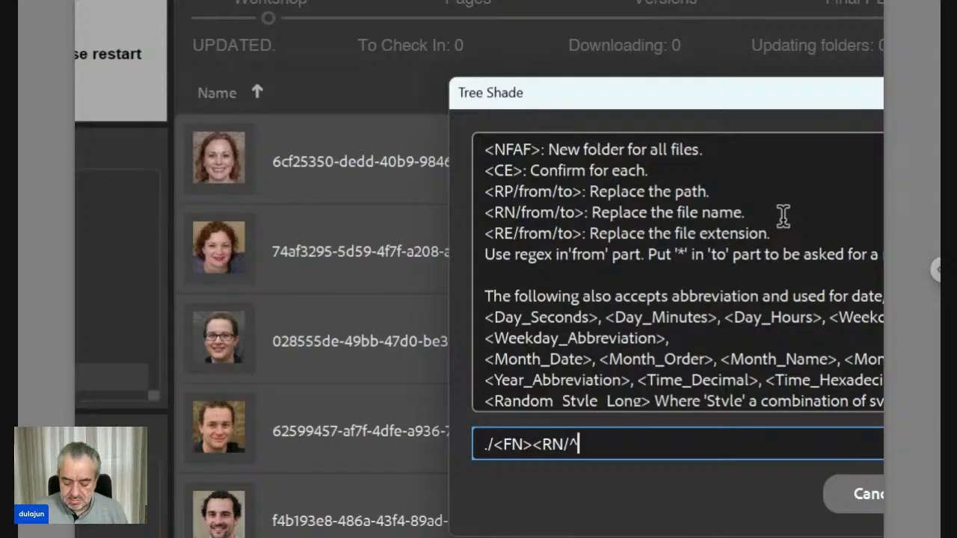
pyautogui.write('[]')
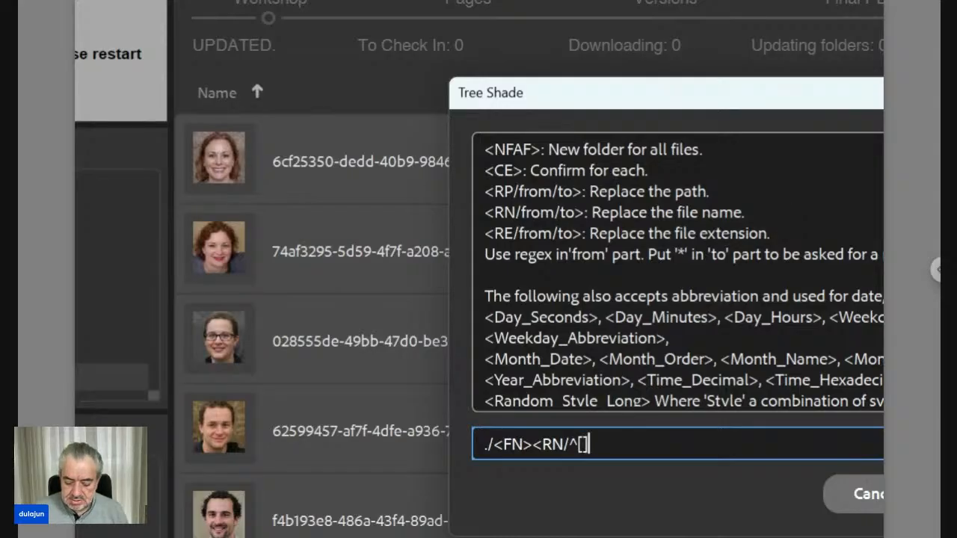
pyautogui.write('+')
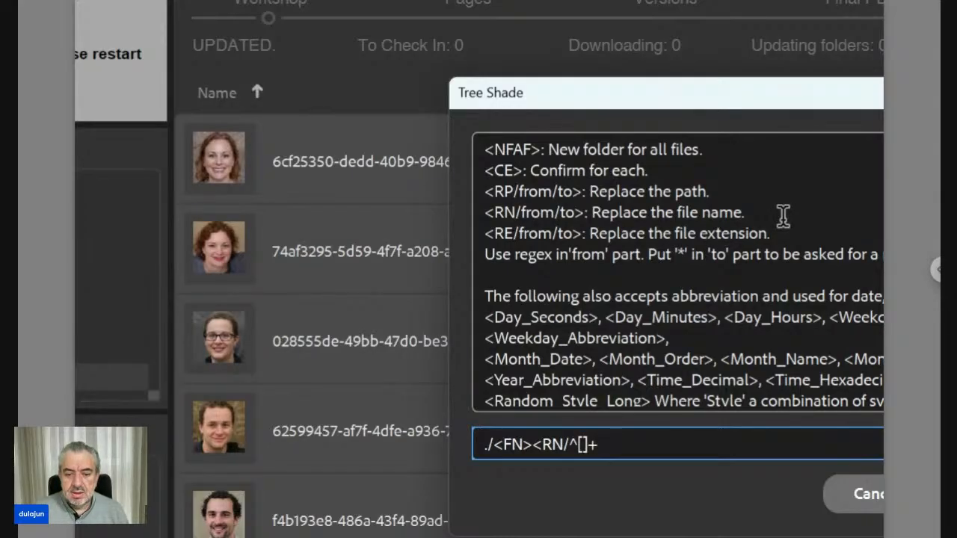
pyautogui.press('Left')
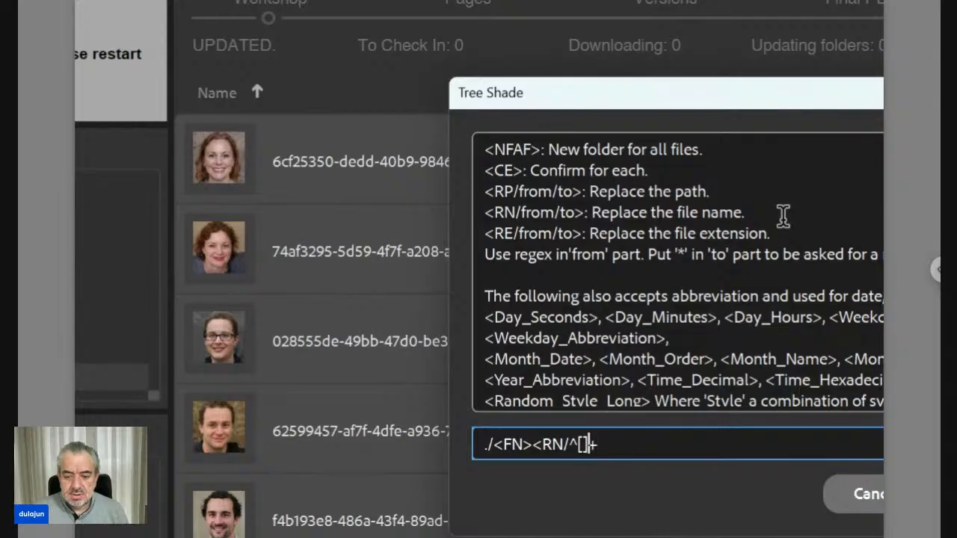
pyautogui.press('Left')
pyautogui.write('\\')
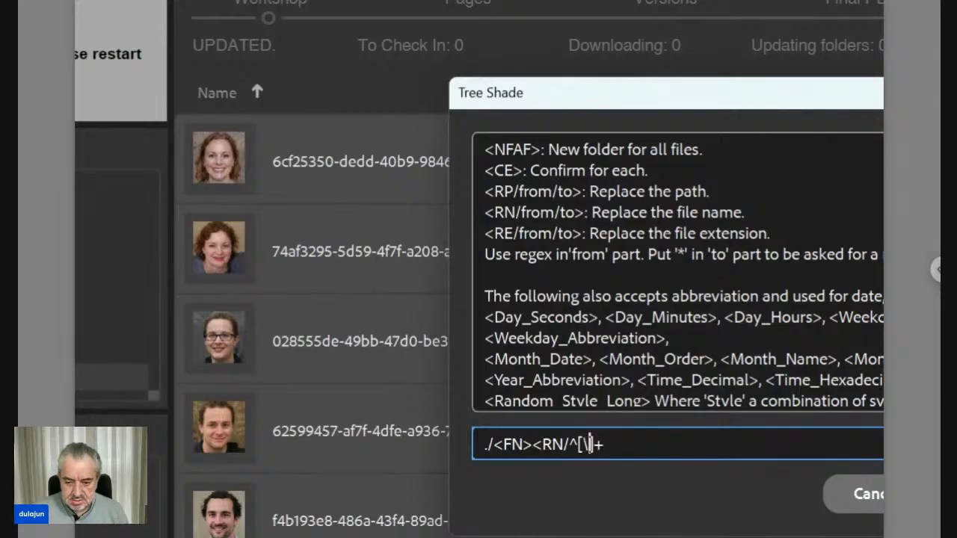
pyautogui.write('d')
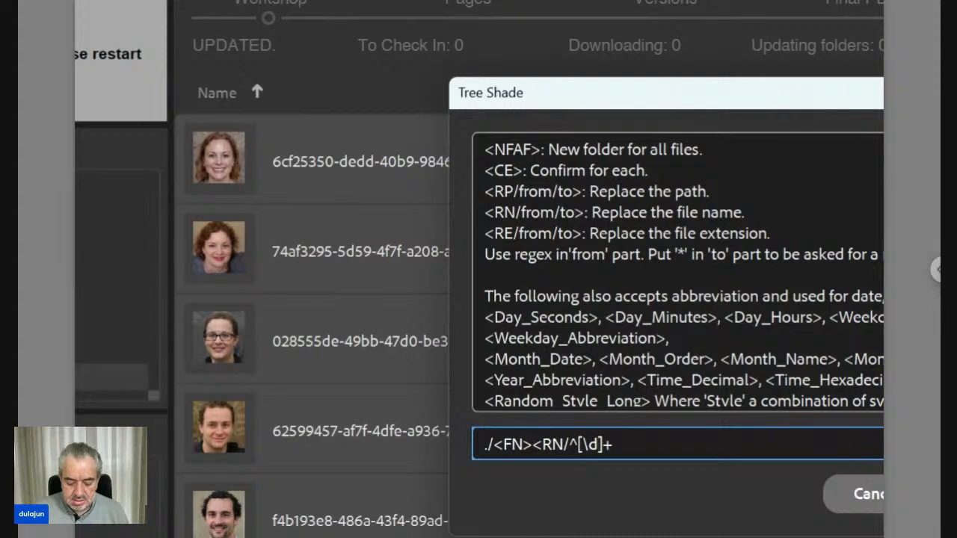
pyautogui.write('a-z')
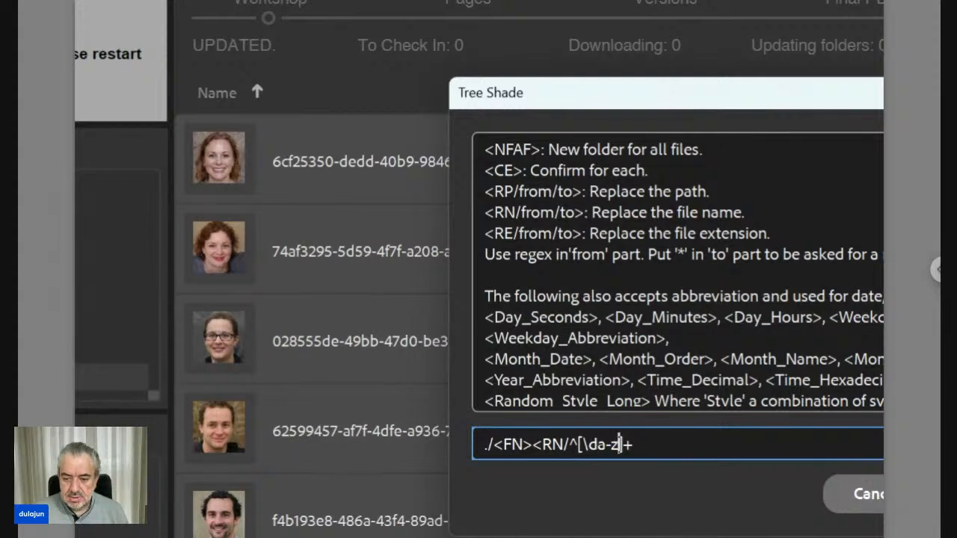
pyautogui.press('Right')
pyautogui.press('Right')
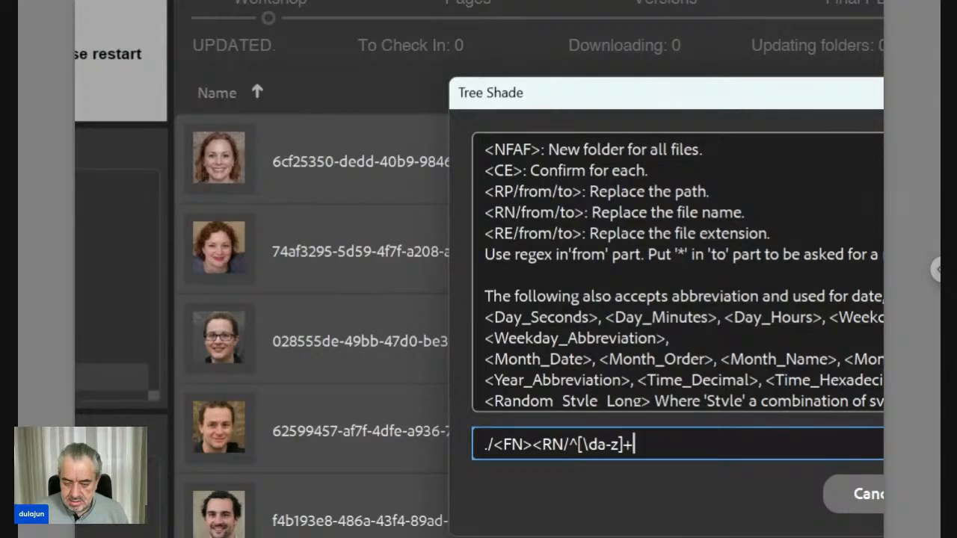
# Step: Add /Portrait> as the RN code's replacement part, completing the pattern ./<FN><RN/^[\da-z]+/Portrait>
pyautogui.write('/')
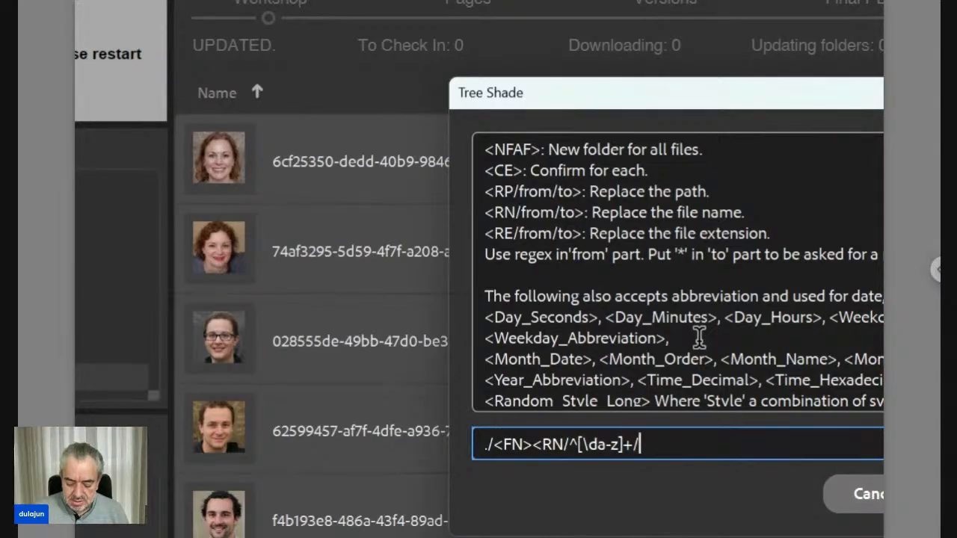
pyautogui.write('Portr')
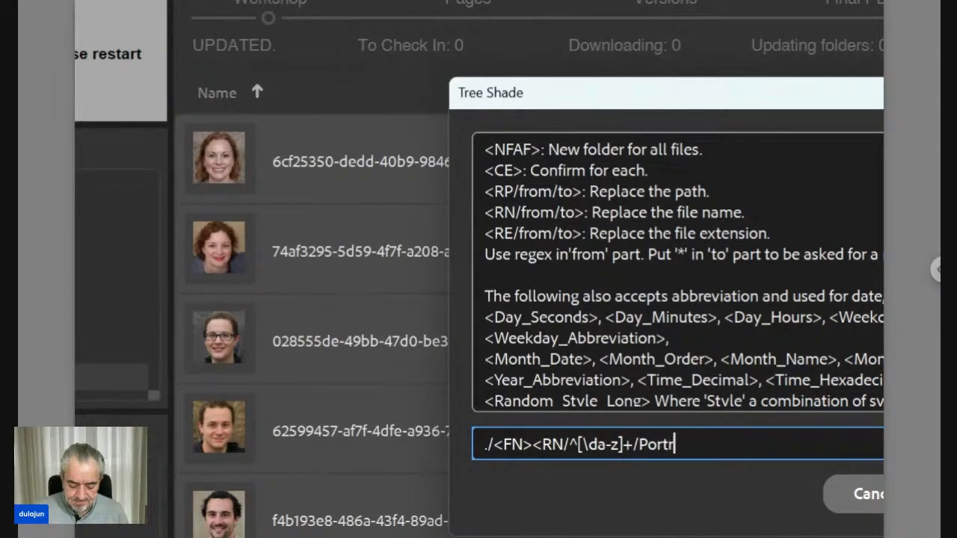
pyautogui.write('ait')
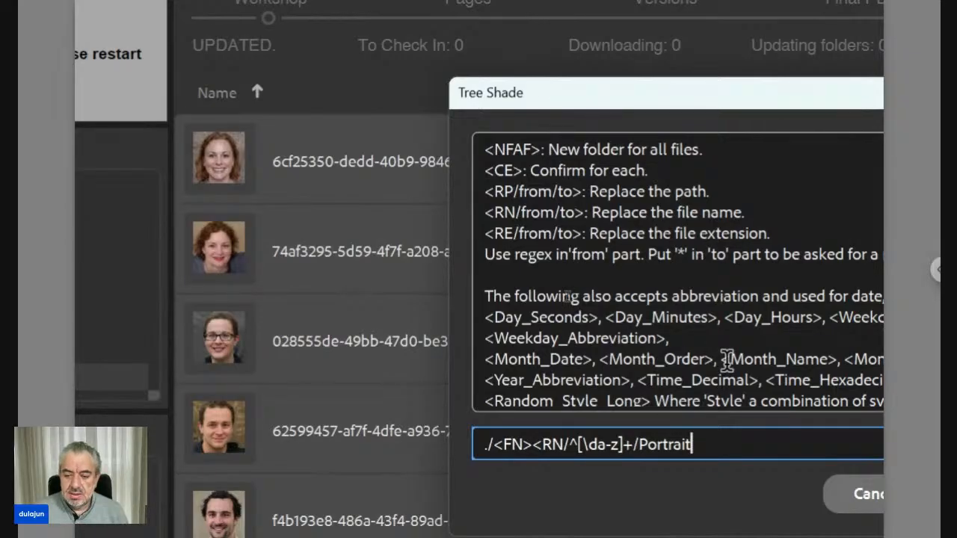
pyautogui.write('>')
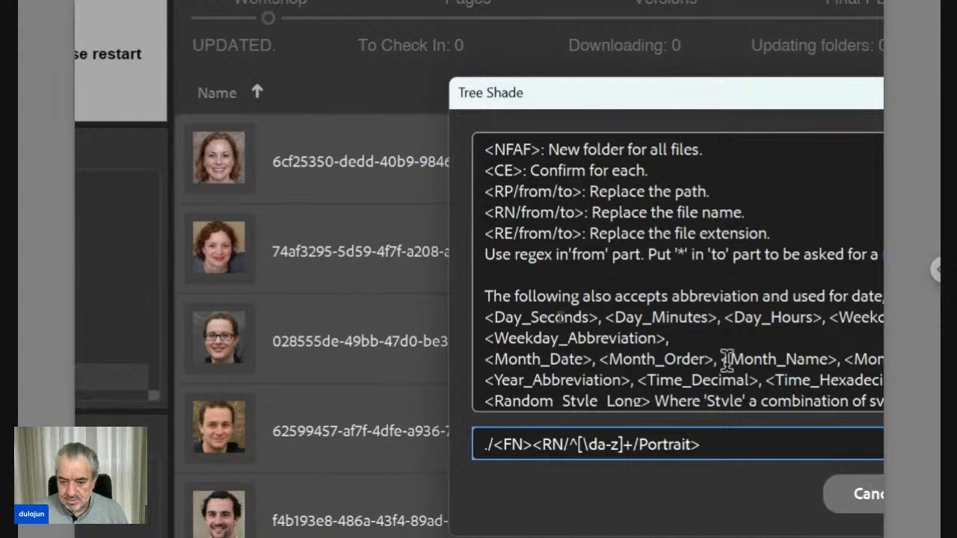
# Step: Append the confirm-for-each code <ce> in lowercase after the RN code, giving the pattern ./<FN><RN/^[\da-z]+/Portrait><ce>
pyautogui.keyDown('shift'); pyautogui.click(535, 427); pyautogui.keyUp('shift')
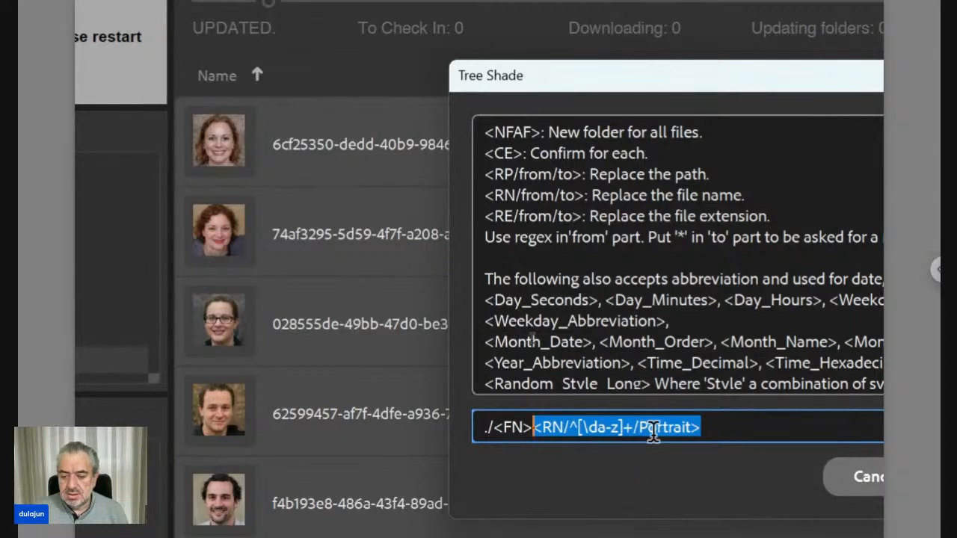
pyautogui.click(711, 427)
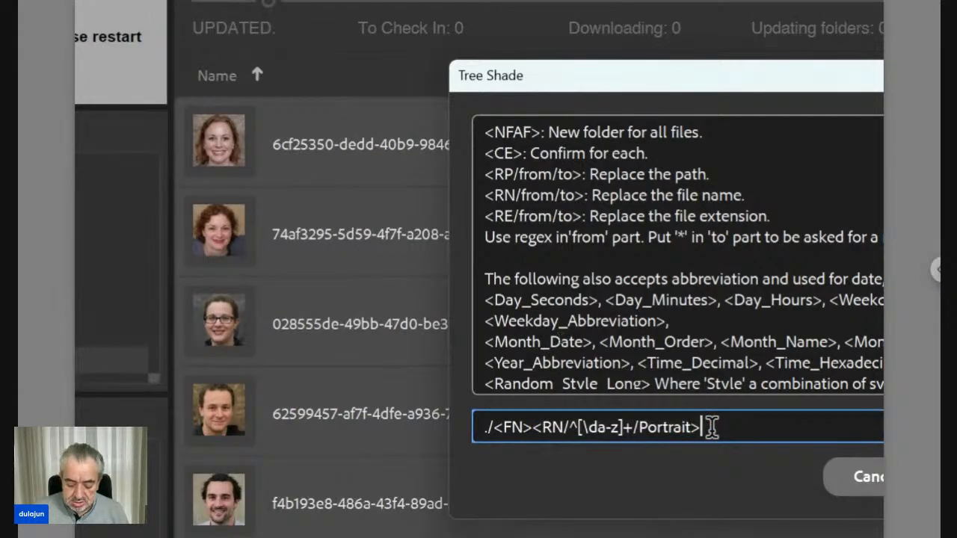
pyautogui.write('<CE>')
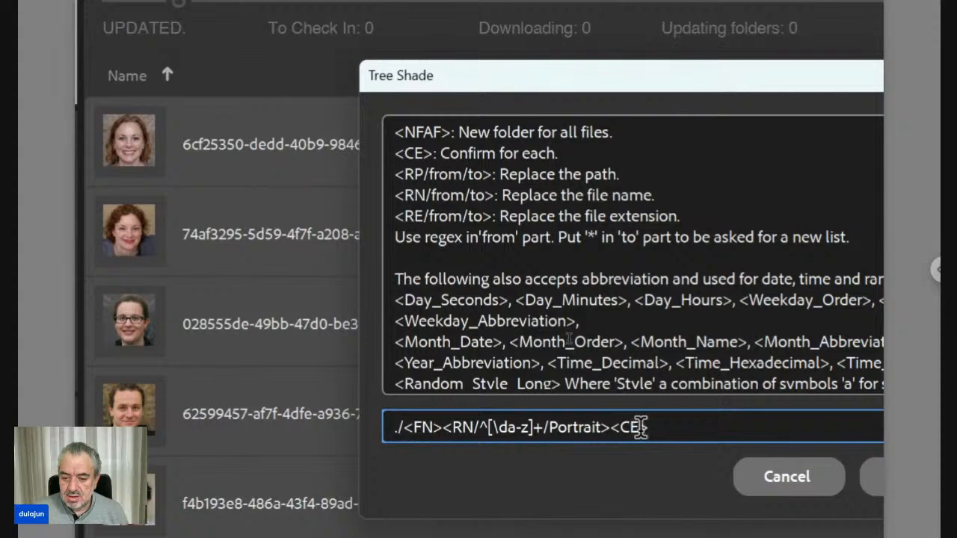
pyautogui.moveTo(638, 428); pyautogui.dragTo(618, 427)
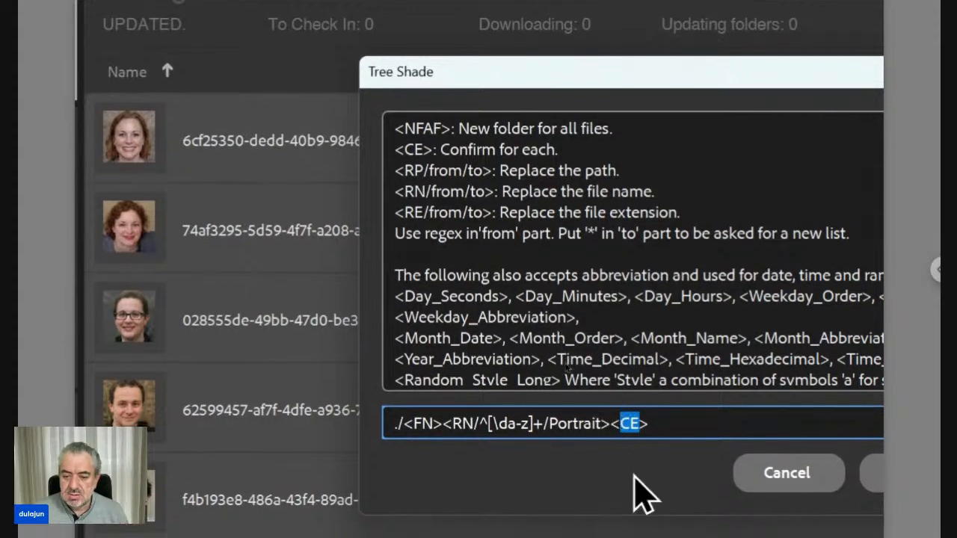
pyautogui.write('ce')
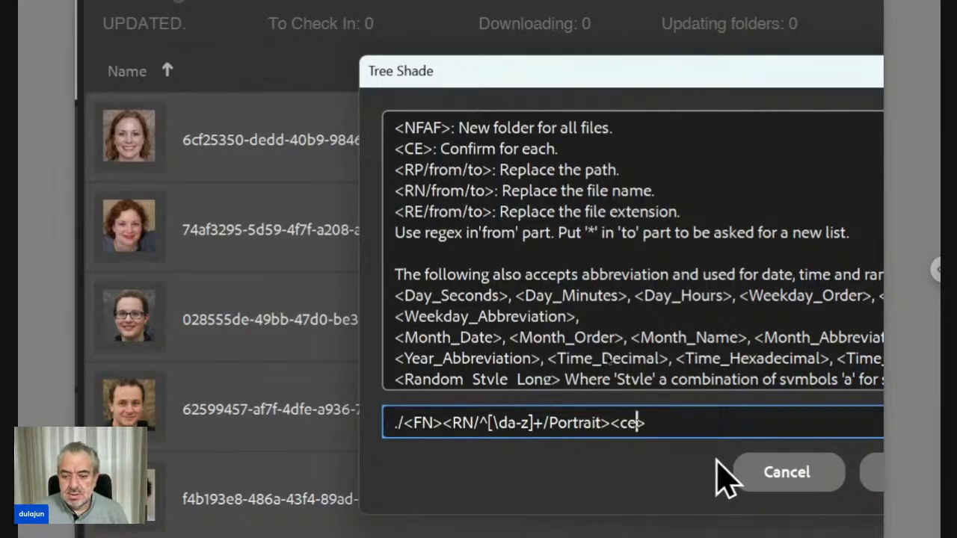
# Step: Run the pattern and approve each of the five proposed renames, after moving the first confirmation clear of the file names
pyautogui.click(792, 478)
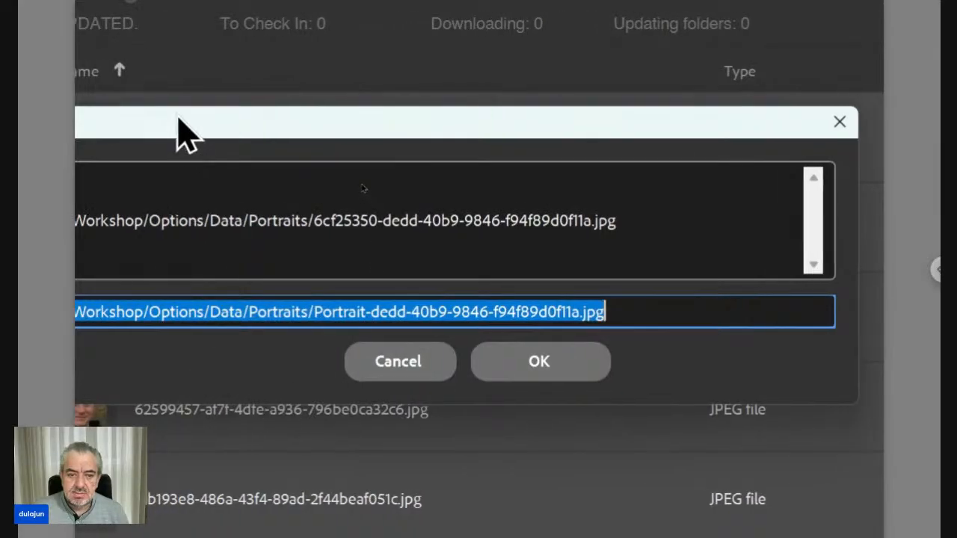
pyautogui.moveTo(177, 121); pyautogui.dragTo(420, 183)
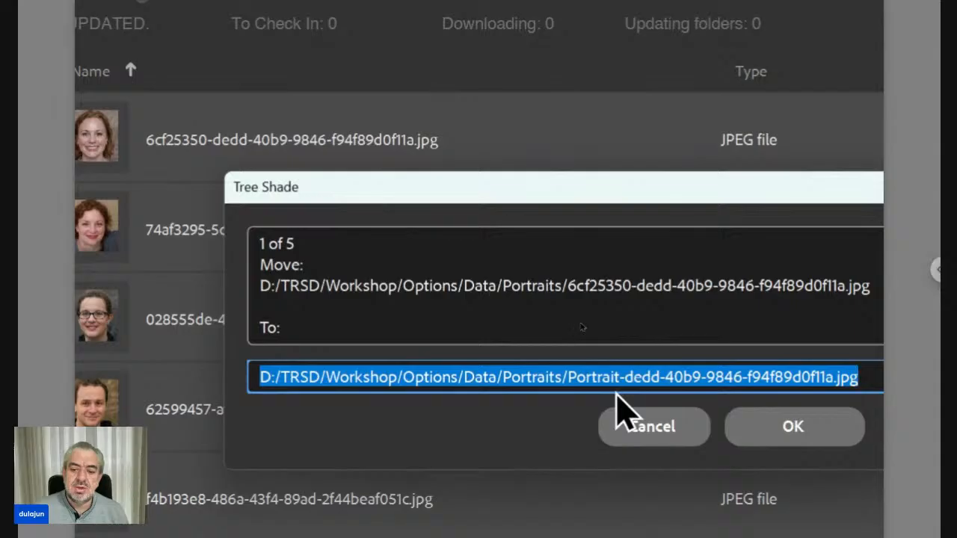
pyautogui.click(770, 439)
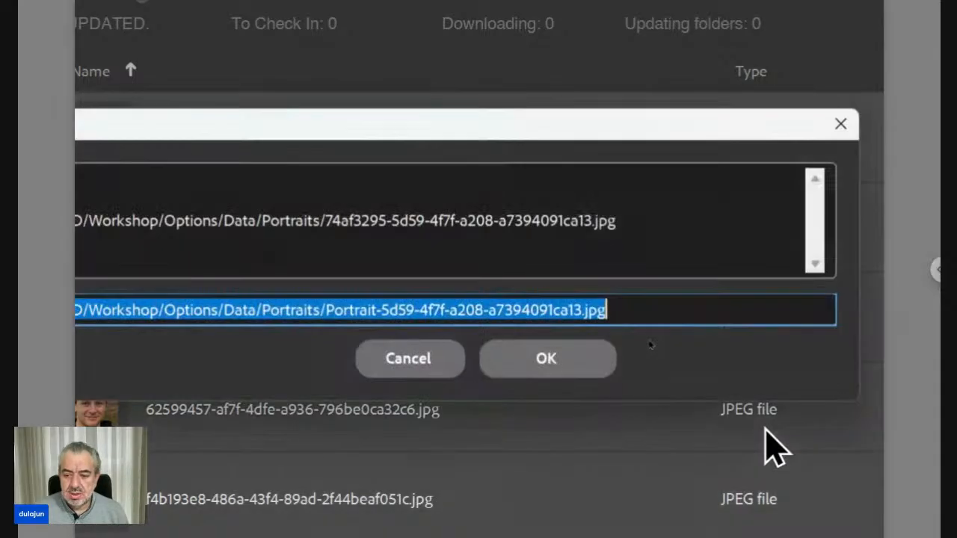
pyautogui.click(603, 371)
pyautogui.click(602, 372)
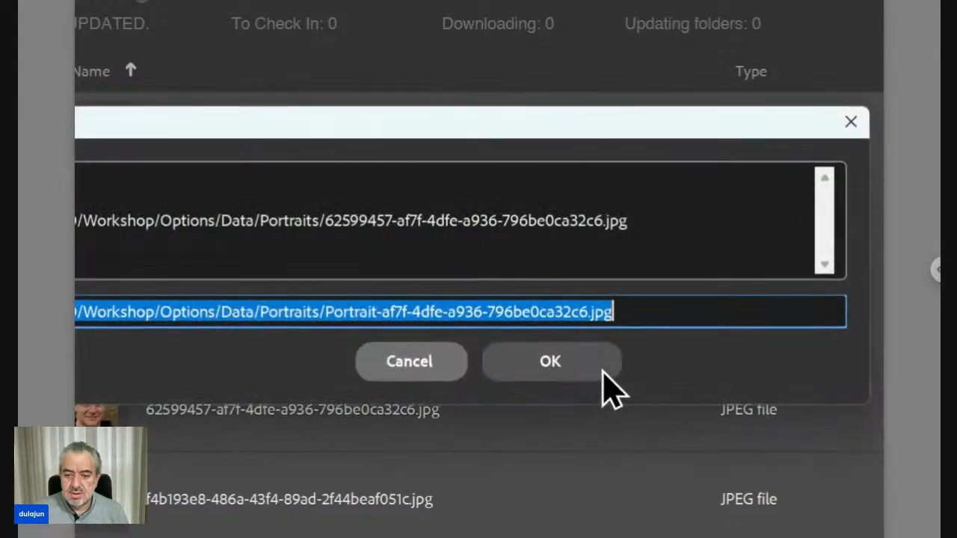
pyautogui.click(603, 371)
pyautogui.click(603, 371)
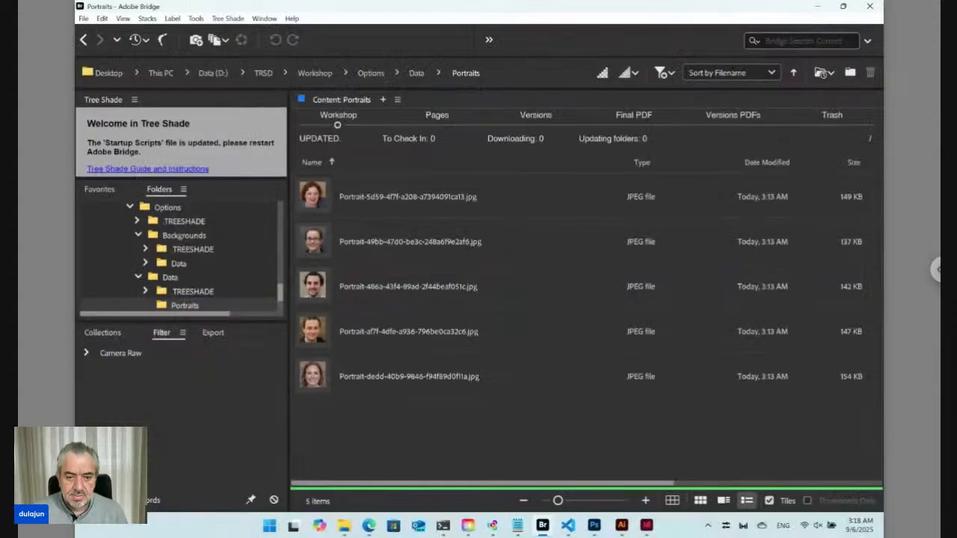
# Step: Select all five renamed portrait images and open Tree Shade's Change dialog, placing it clear of their thumbnails
pyautogui.click(327, 205)
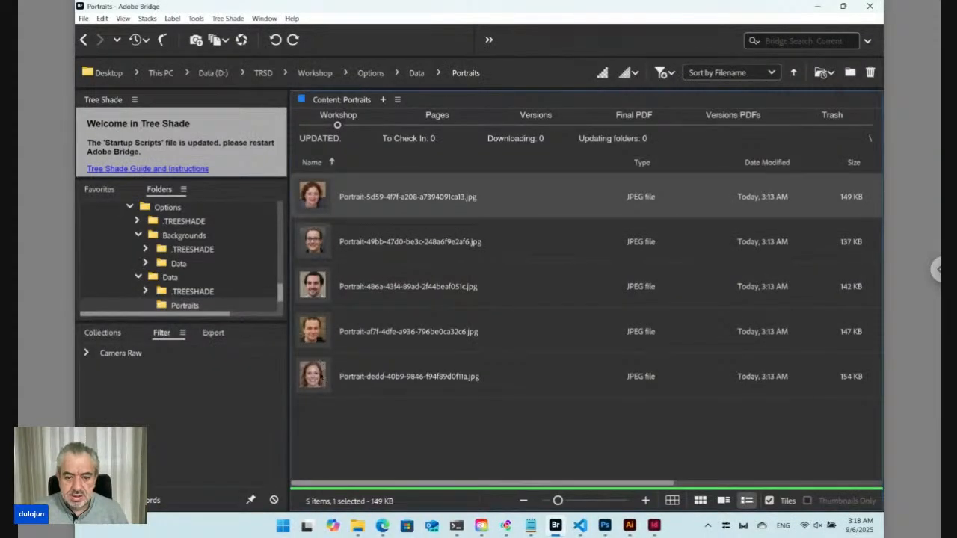
pyautogui.keyDown('shift'); pyautogui.click(321, 376); pyautogui.keyUp('shift')
pyautogui.rightClick(313, 203)
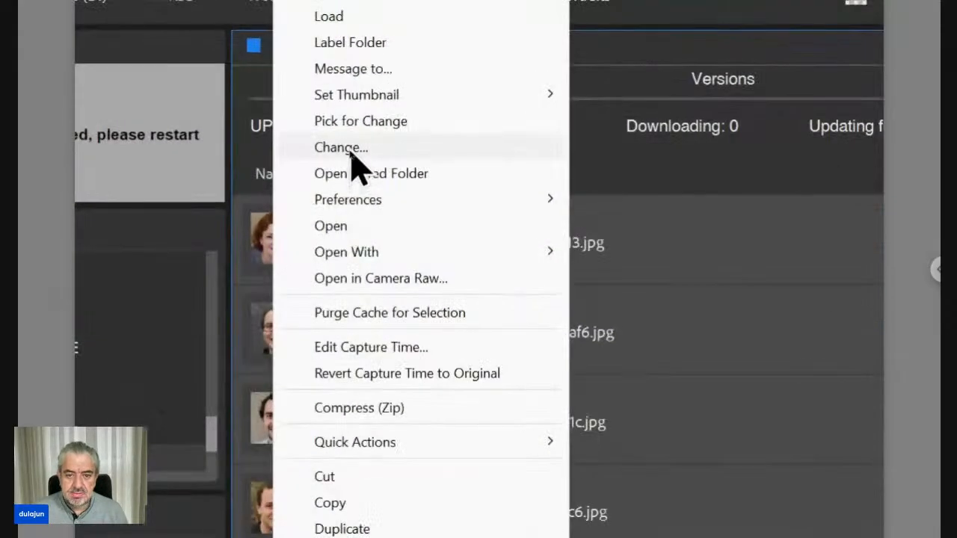
pyautogui.click(348, 151)
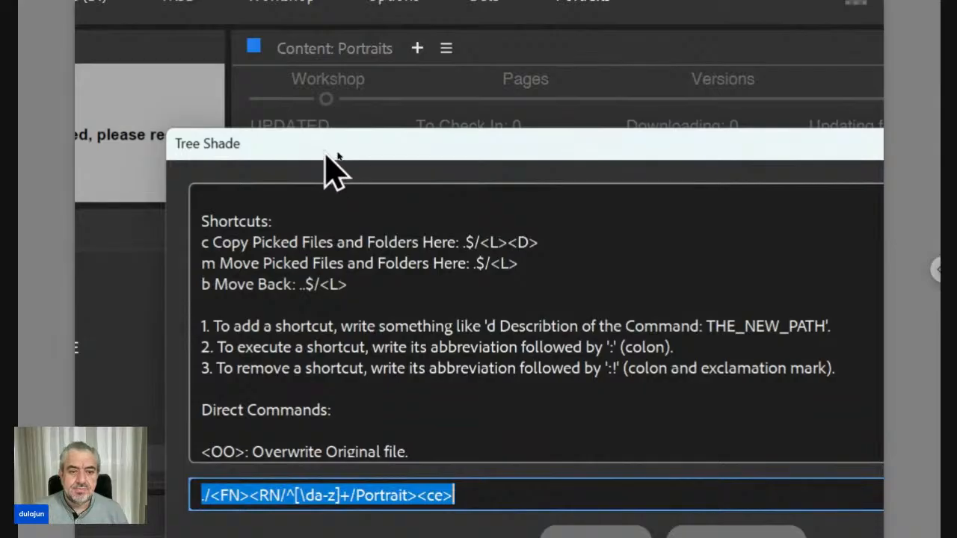
pyautogui.moveTo(325, 154); pyautogui.dragTo(581, 116)
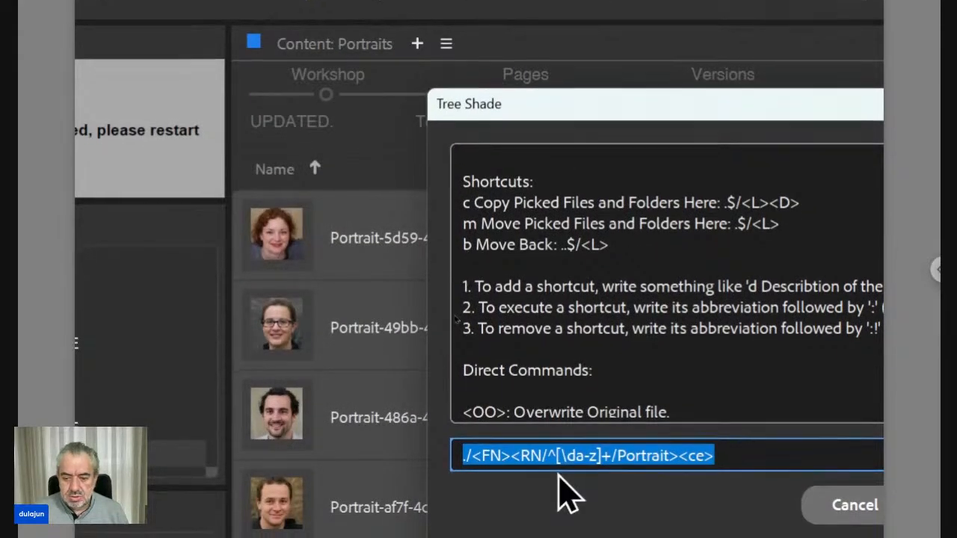
# Step: Replace [\da-z]+ in the RN code's from part with Portrait-, making the regex ^Portrait-
pyautogui.click(552, 453)
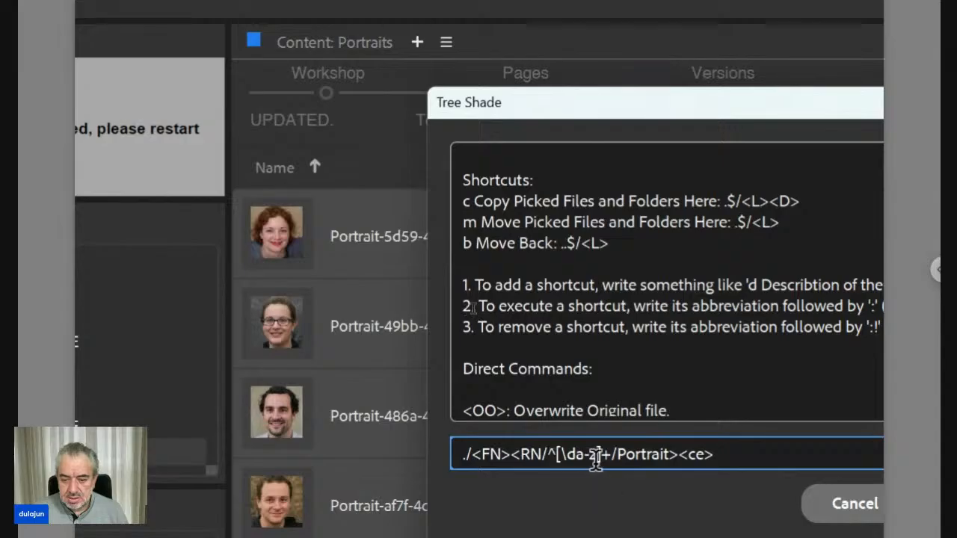
pyautogui.keyDown('shift'); pyautogui.click(600, 453); pyautogui.keyUp('shift')
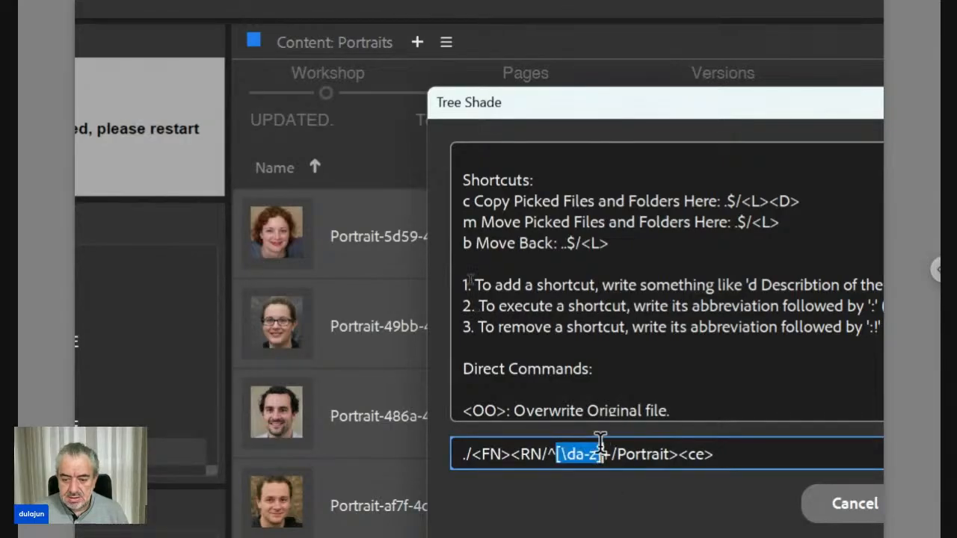
pyautogui.hotkey('shift', 'Right')
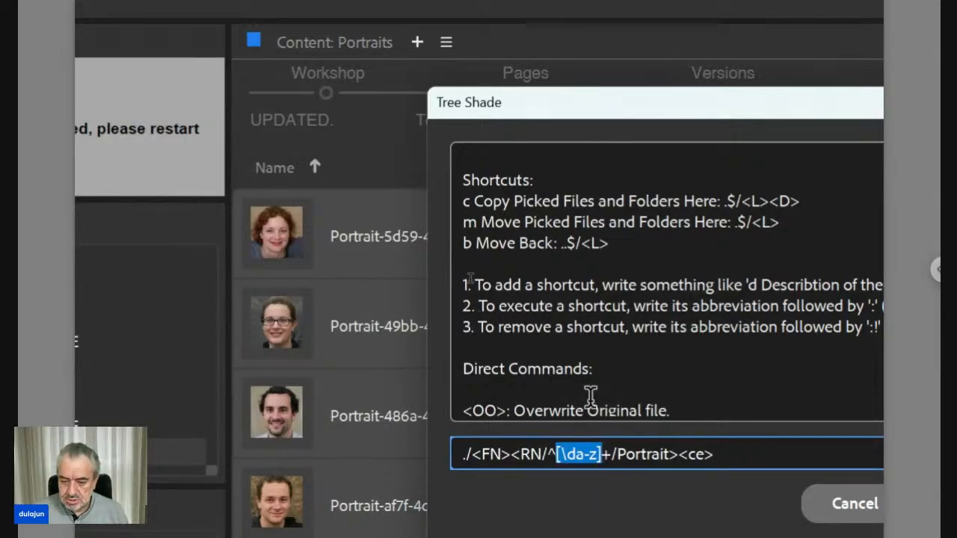
pyautogui.press('Delete')
pyautogui.press('Delete')
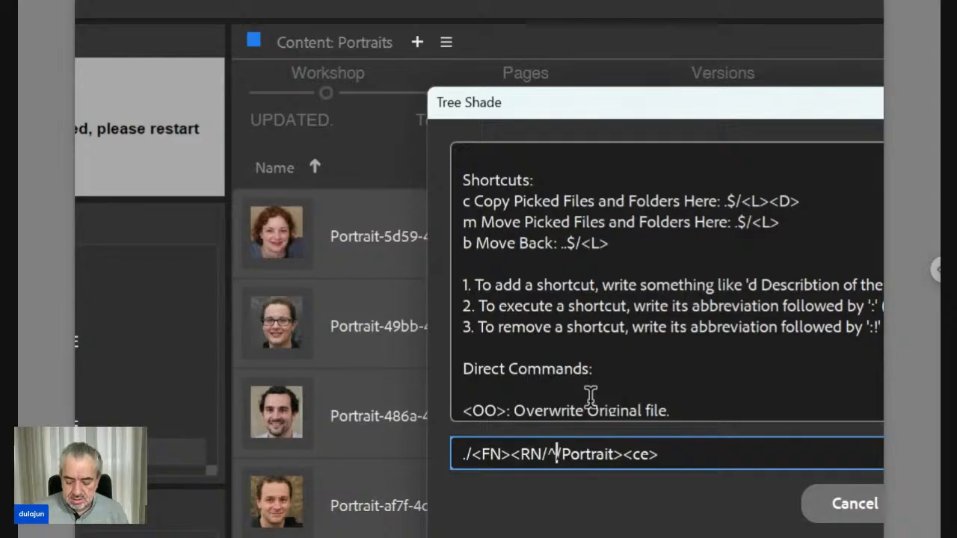
pyautogui.write('Portrait/Por')
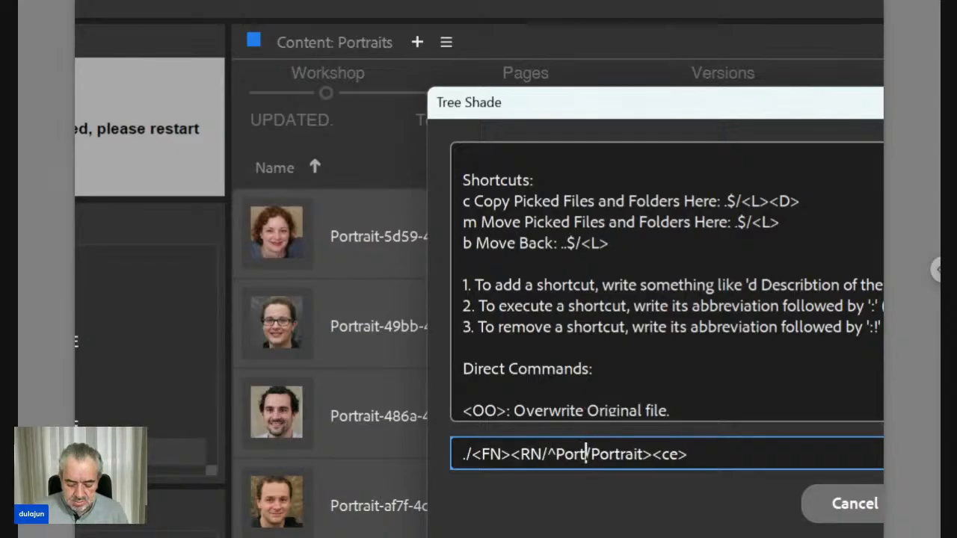
pyautogui.write('t')
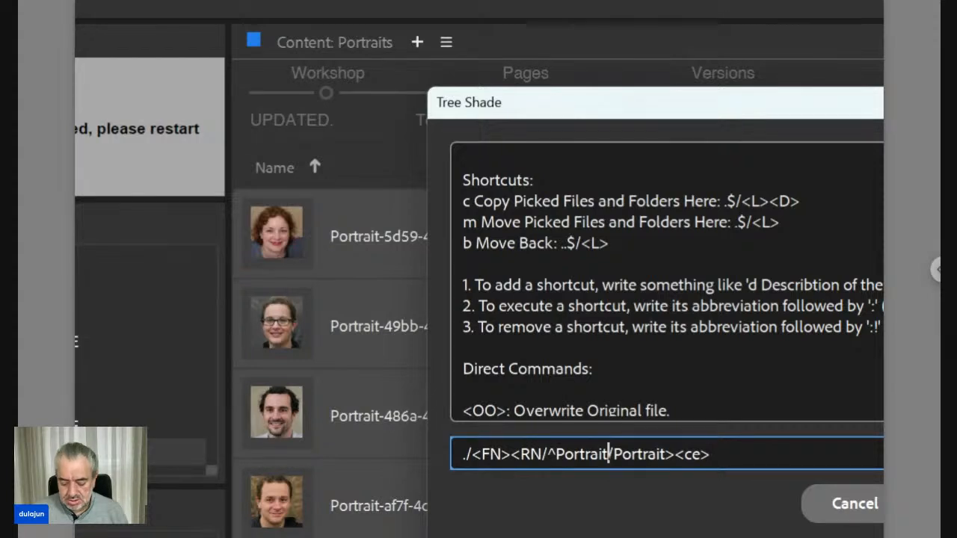
pyautogui.write('-')
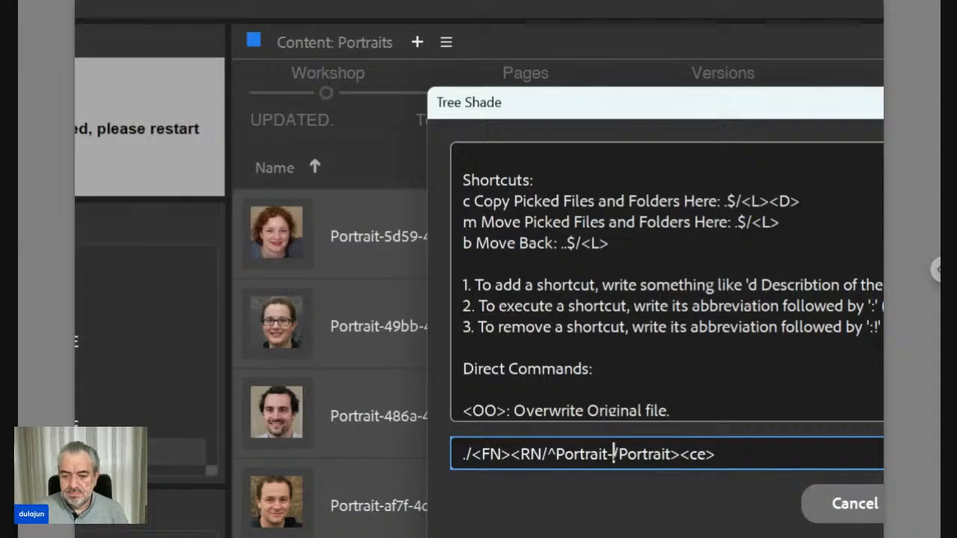
# Step: Replace the RN code's to part with Photos\/, using an escaped slash to send the files into a Photos subfolder
pyautogui.hotkey('shift', 'Right')
pyautogui.hotkey('shift', 'Right')
pyautogui.hotkey('shift', 'Right')
pyautogui.hotkey('shift', 'Right')
pyautogui.hotkey('shift', 'Right')
pyautogui.hotkey('shift', 'Right')
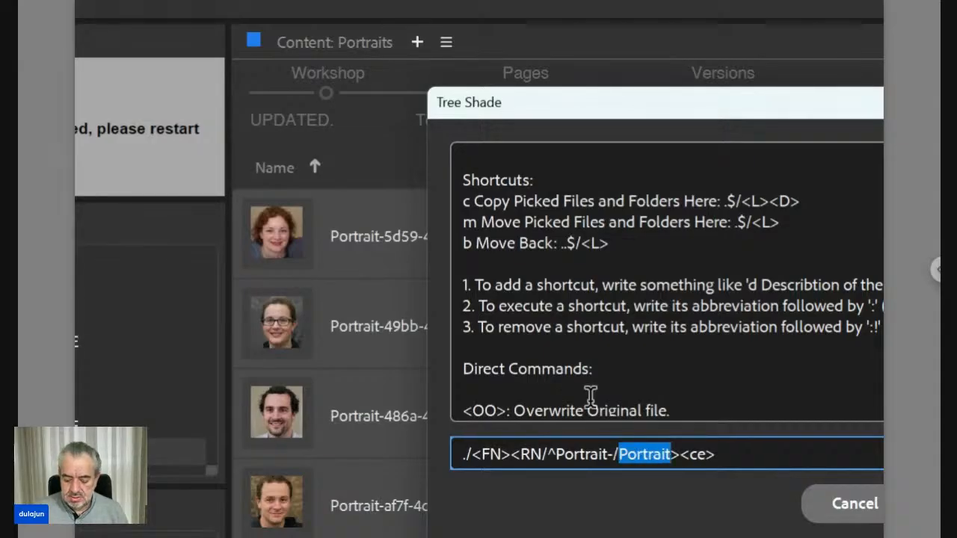
pyautogui.write('Pho')
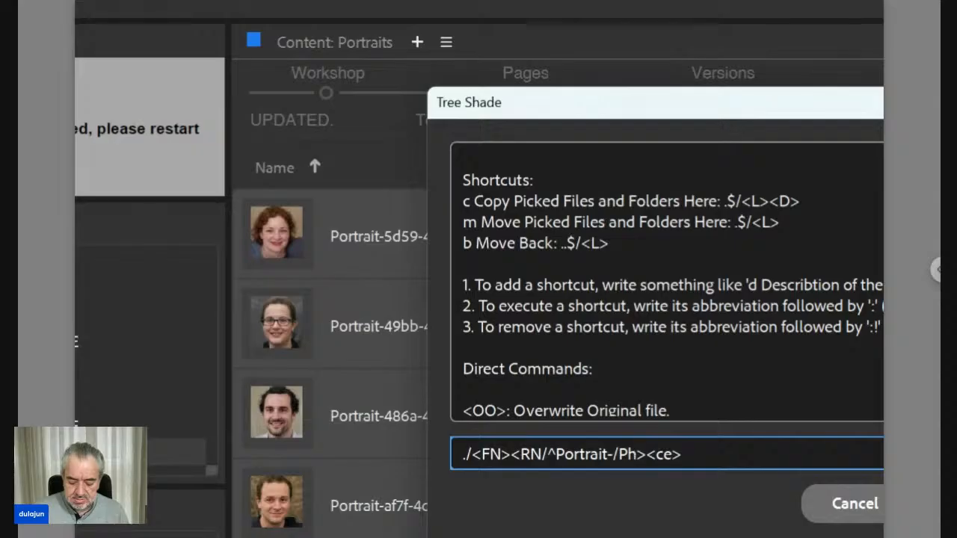
pyautogui.write('tos')
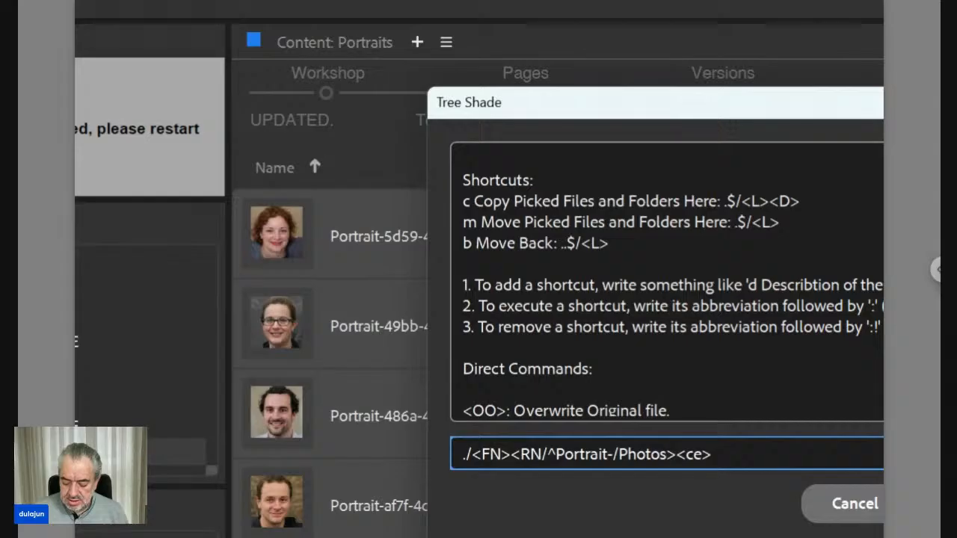
pyautogui.write('\\/')
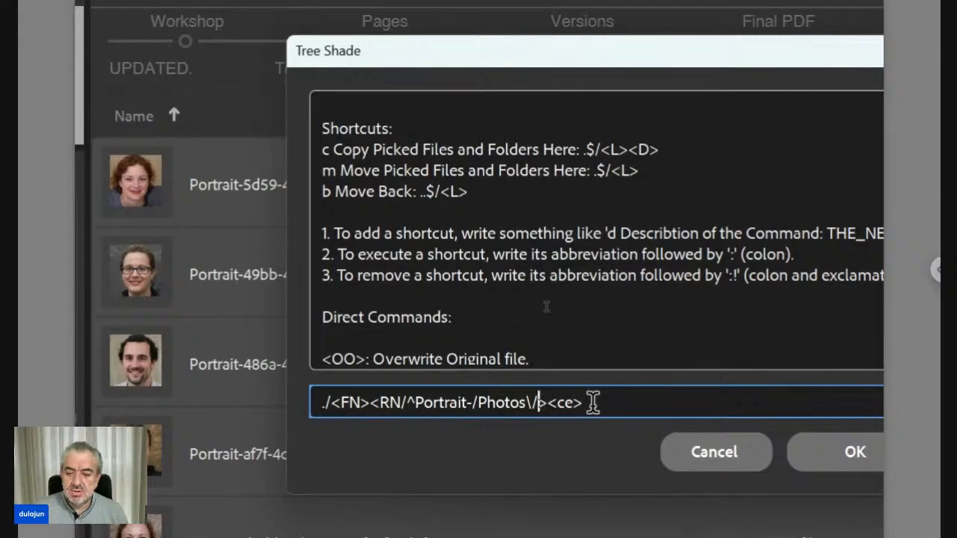
# Step: Run the pattern ./<FN><RN/^Portrait-/Photos\/><ce> and approve the move of each of the five images
pyautogui.click(840, 456)
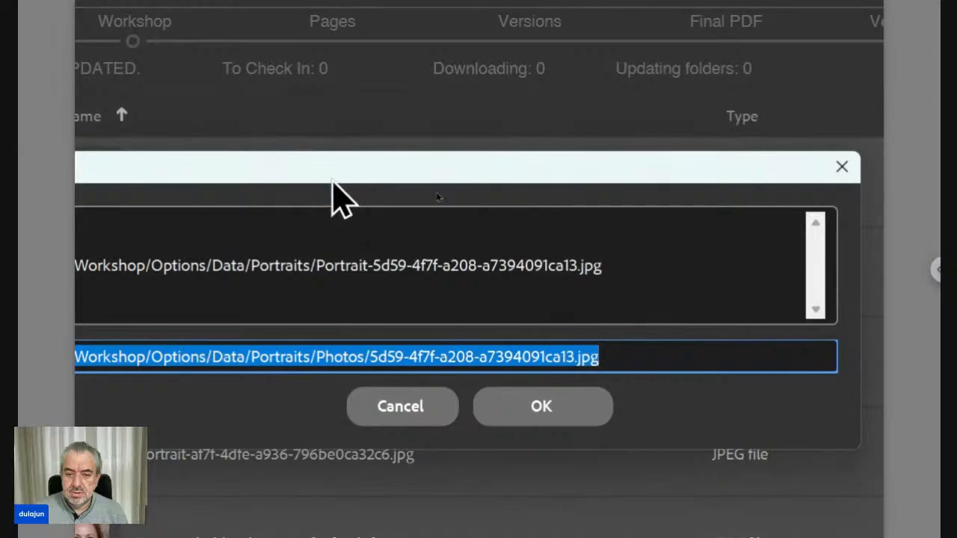
pyautogui.moveTo(331, 181); pyautogui.dragTo(562, 221)
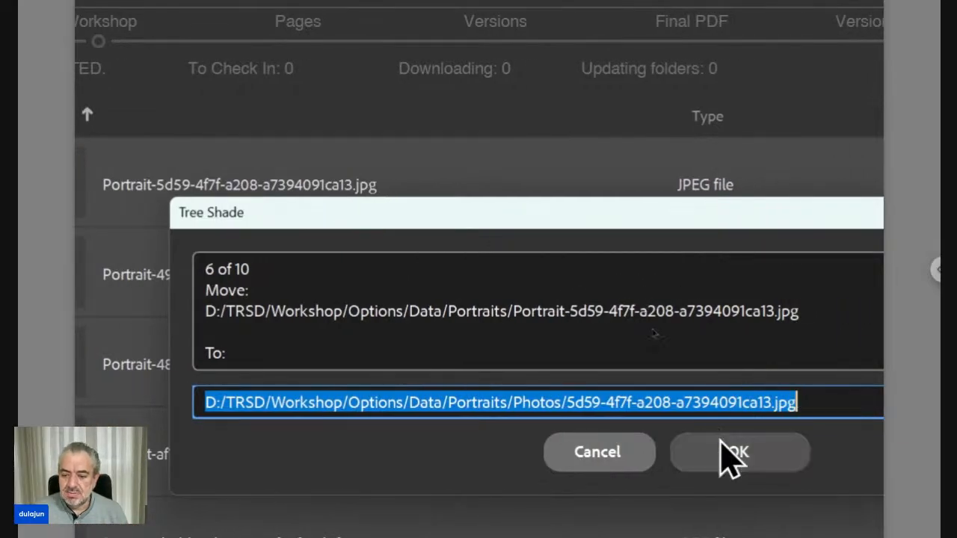
pyautogui.click(731, 453)
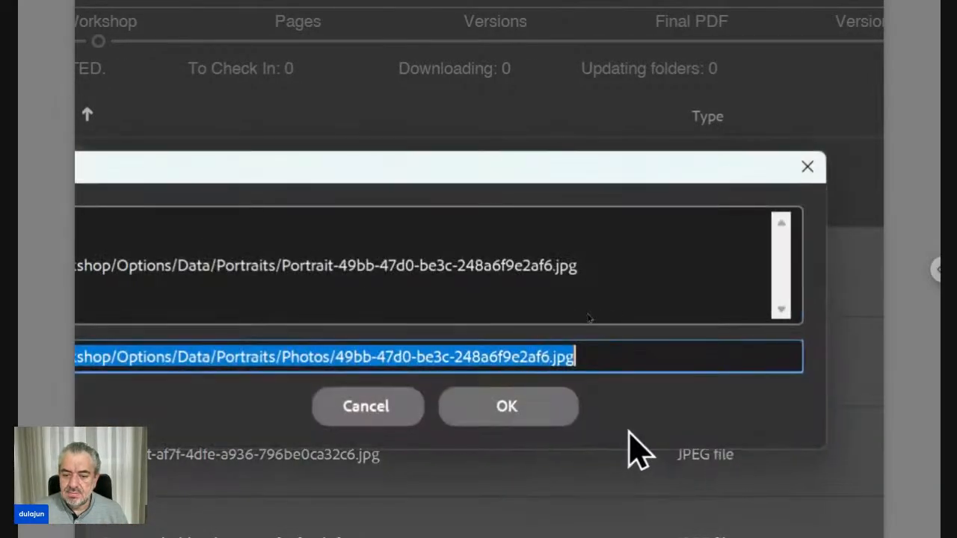
pyautogui.click(551, 413)
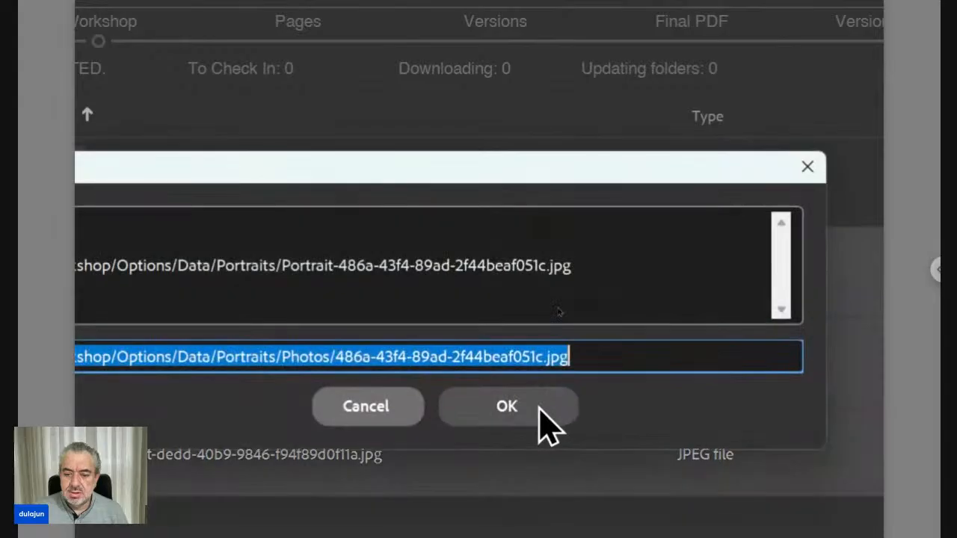
pyautogui.click(540, 410)
pyautogui.click(539, 409)
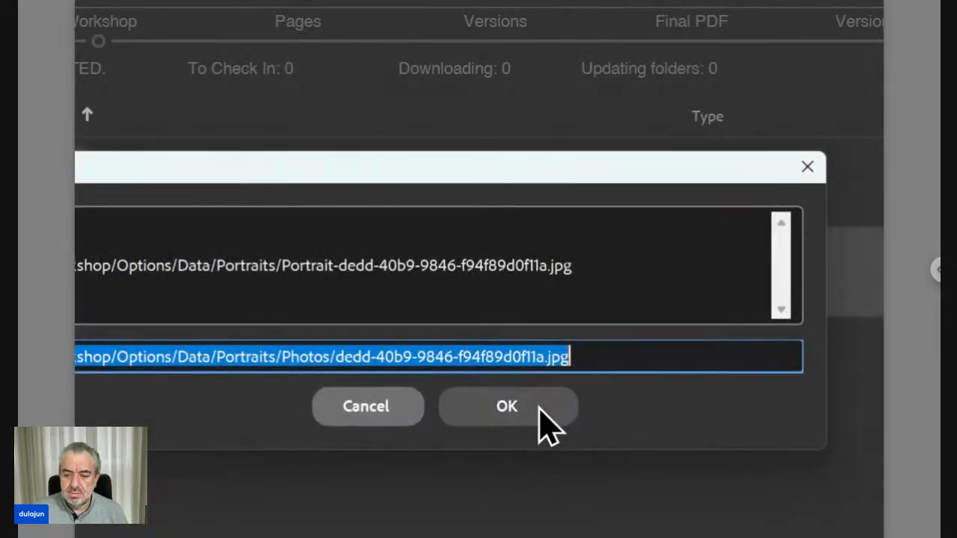
pyautogui.click(539, 409)
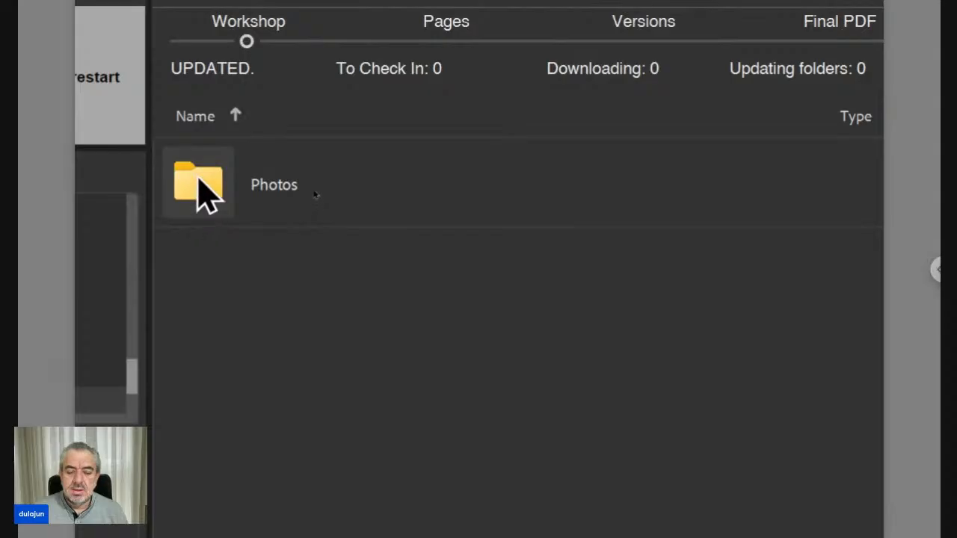
# Step: Open the Photos folder, select its five portrait images and open Tree Shade's Change dialog
pyautogui.doubleClick(198, 179)
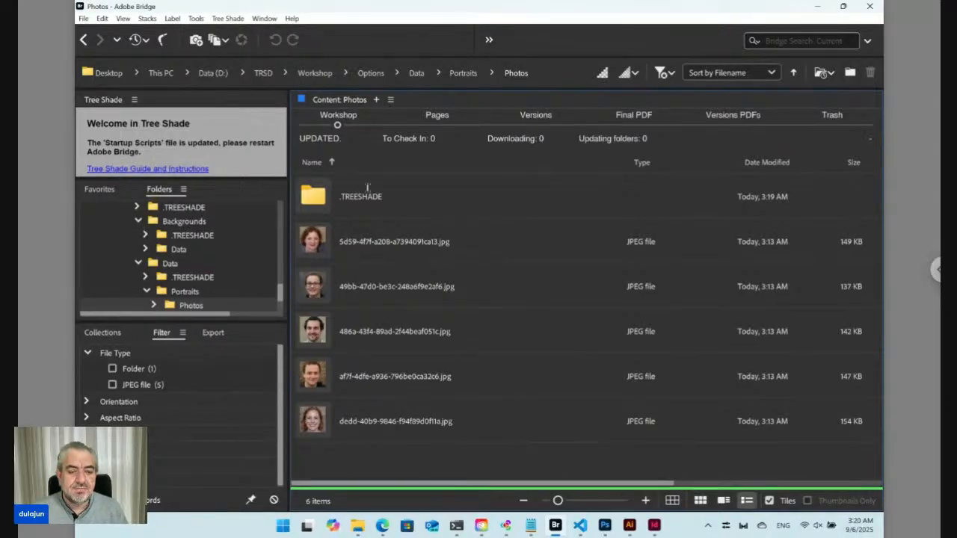
pyautogui.click(374, 242)
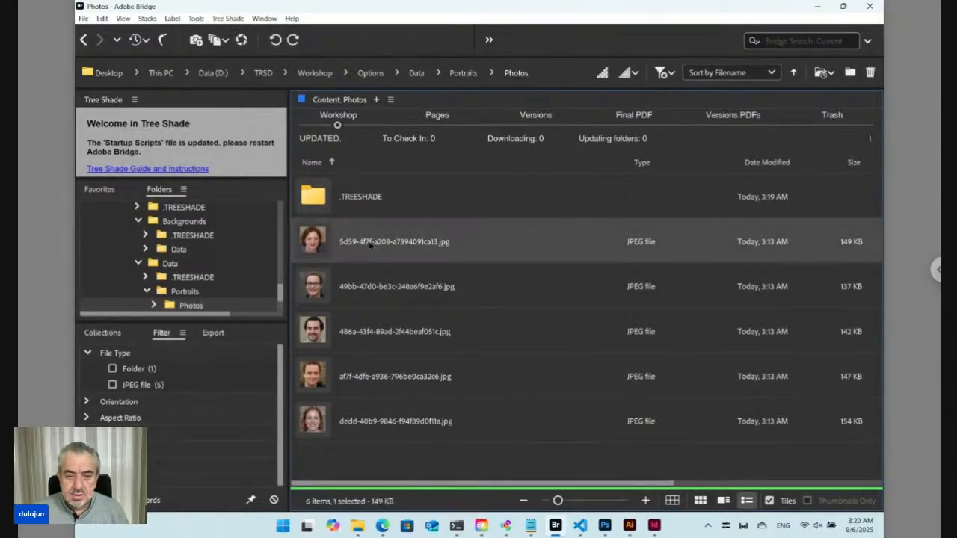
pyautogui.keyDown('shift'); pyautogui.click(386, 421); pyautogui.keyUp('shift')
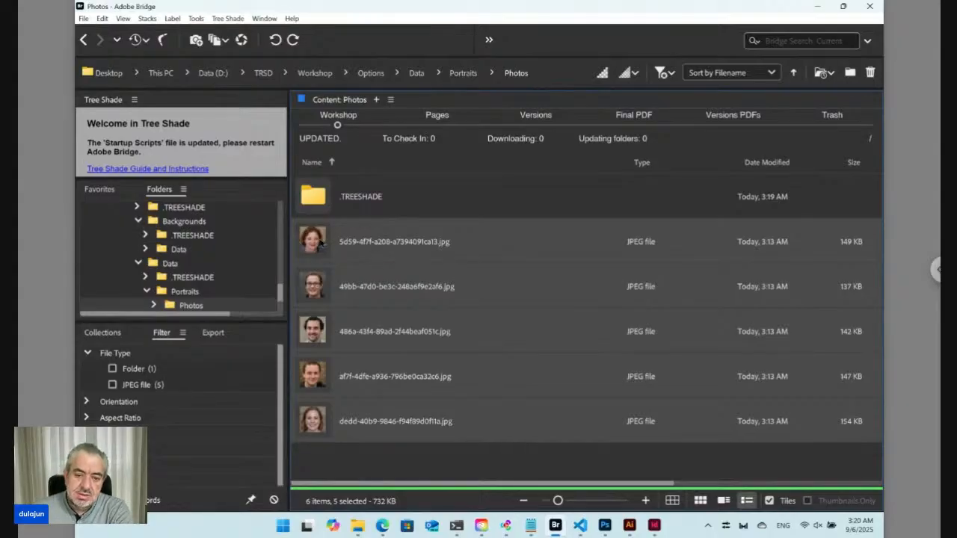
pyautogui.rightClick(312, 241)
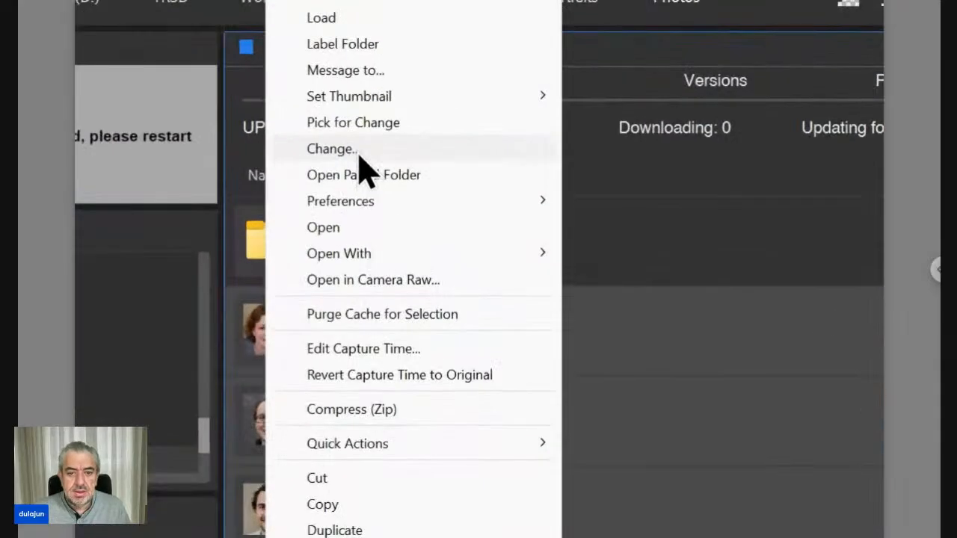
pyautogui.click(359, 154)
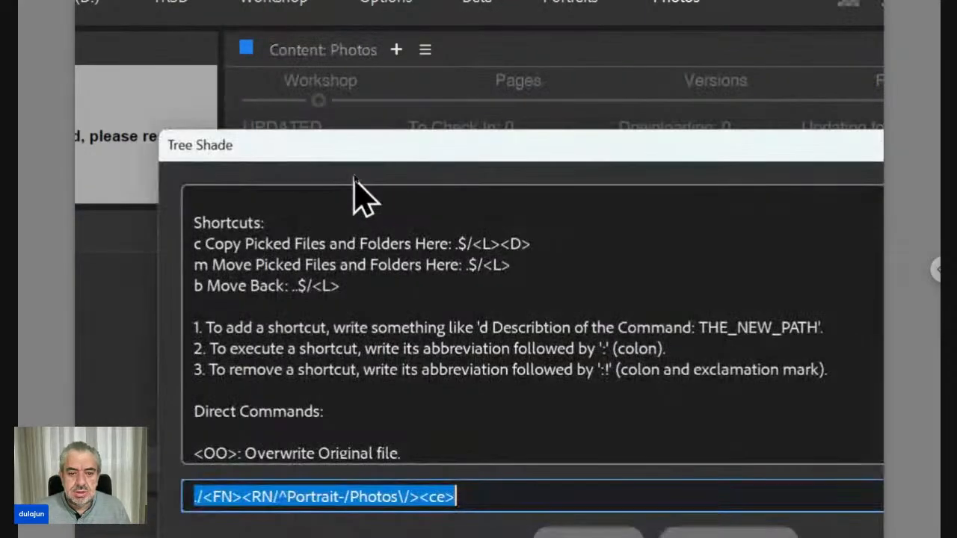
# Step: Examine the replacement codes in the Change dialog's help text and move the dialog clear of the image names
pyautogui.scroll(-12, 372, 390)
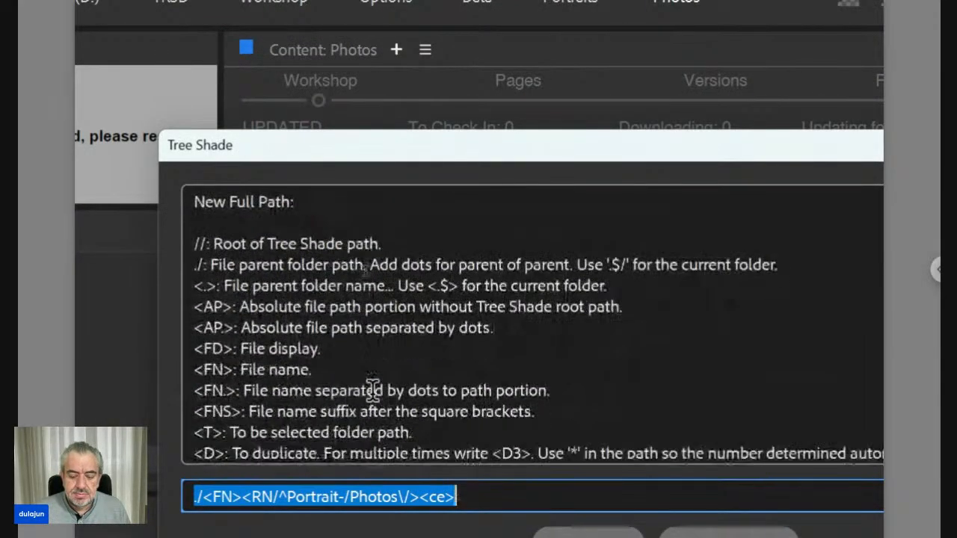
pyautogui.scroll(-4, 372, 390)
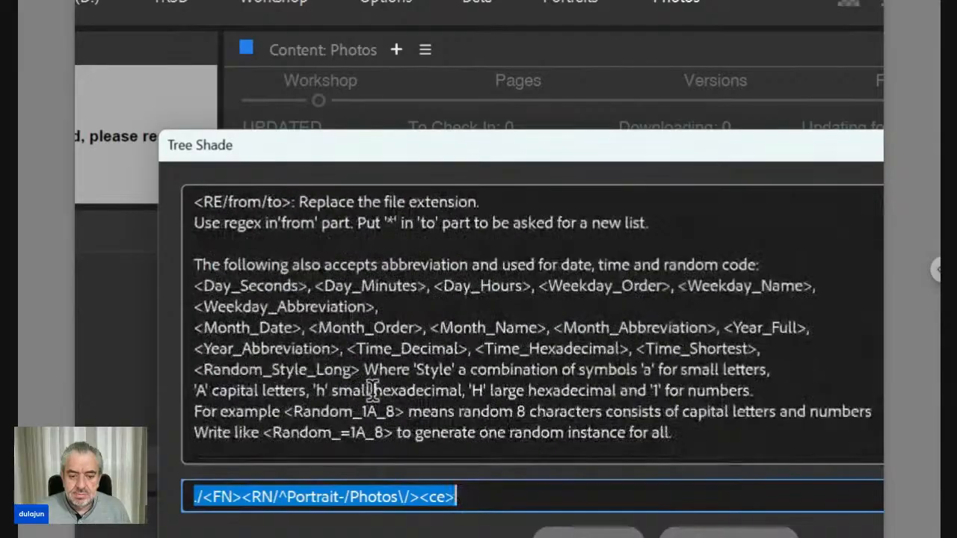
pyautogui.scroll(1, 372, 390)
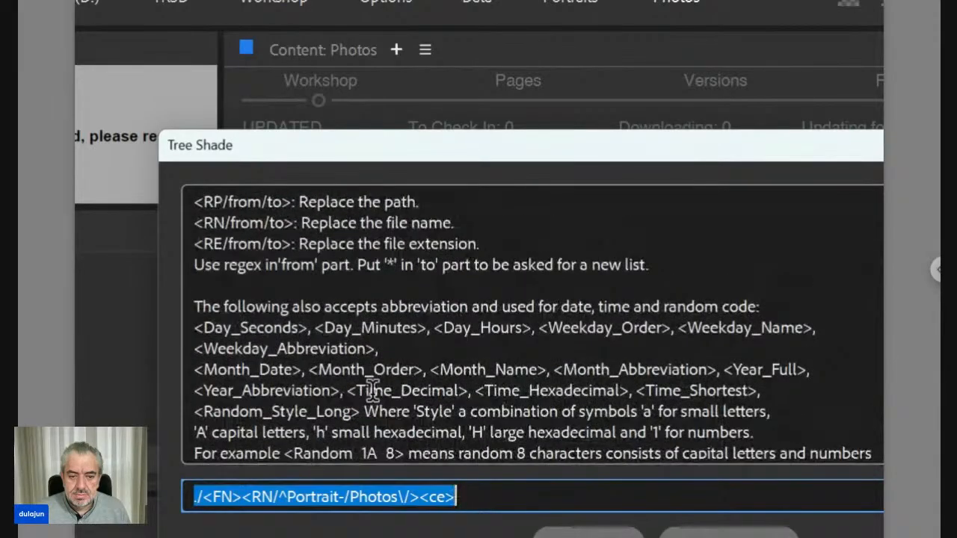
pyautogui.scroll(3, 372, 390)
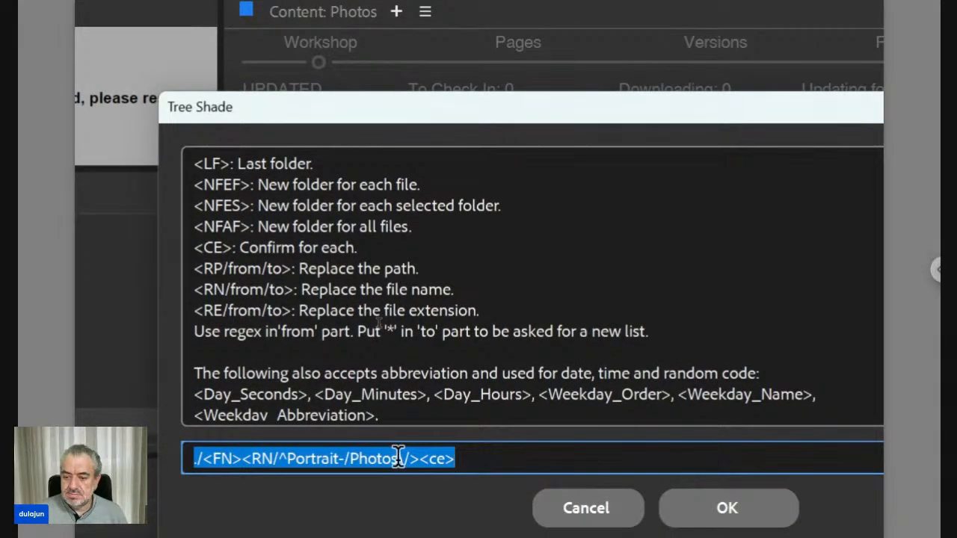
pyautogui.click(398, 458)
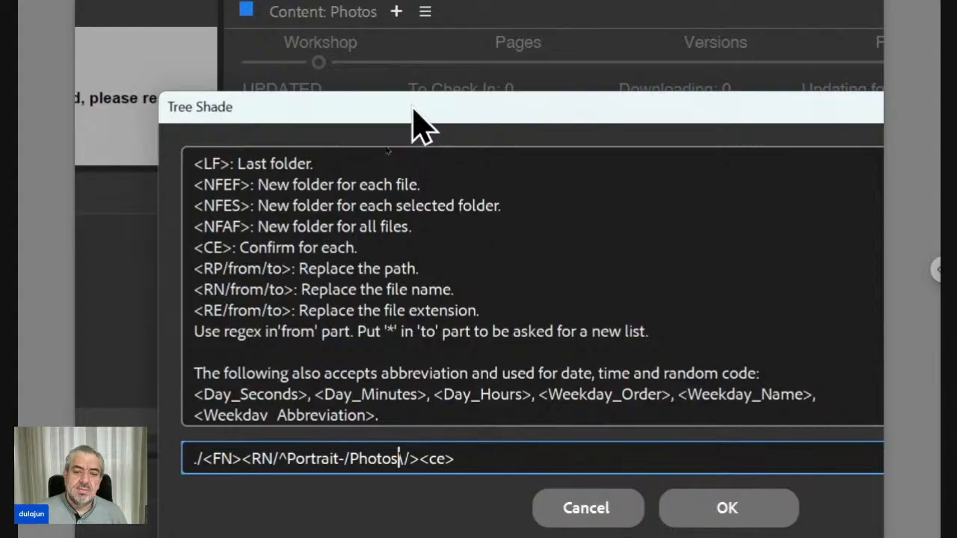
pyautogui.moveTo(425, 121); pyautogui.dragTo(652, 113)
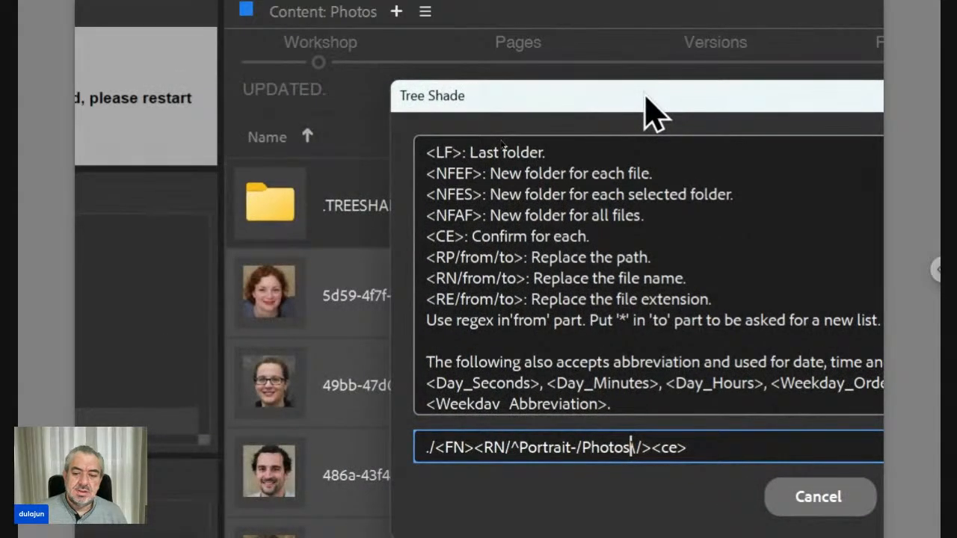
pyautogui.press('Left')
pyautogui.press('Left')
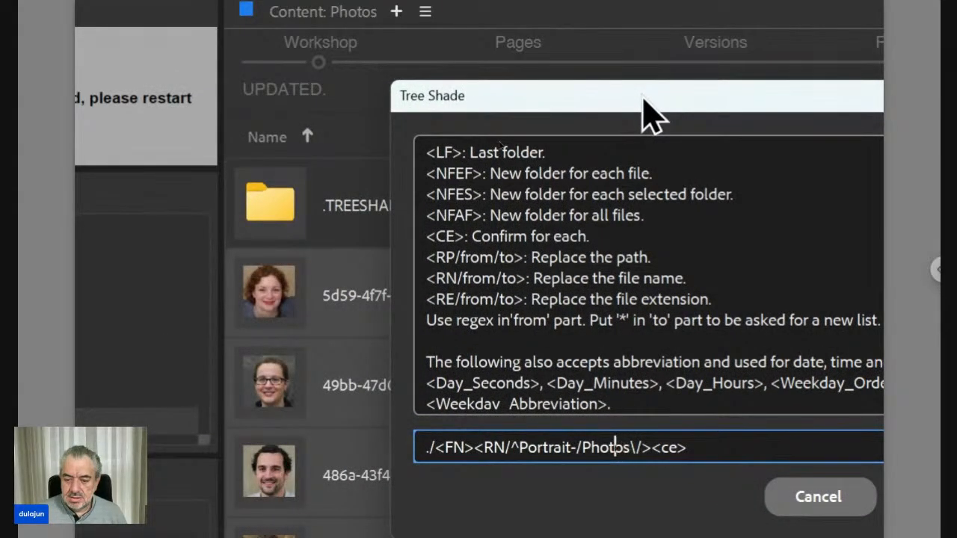
pyautogui.press('Left')
pyautogui.press('Left')
pyautogui.press('Left')
pyautogui.press('Left')
pyautogui.press('Left')
pyautogui.press('Left')
pyautogui.press('Left')
pyautogui.press('Left')
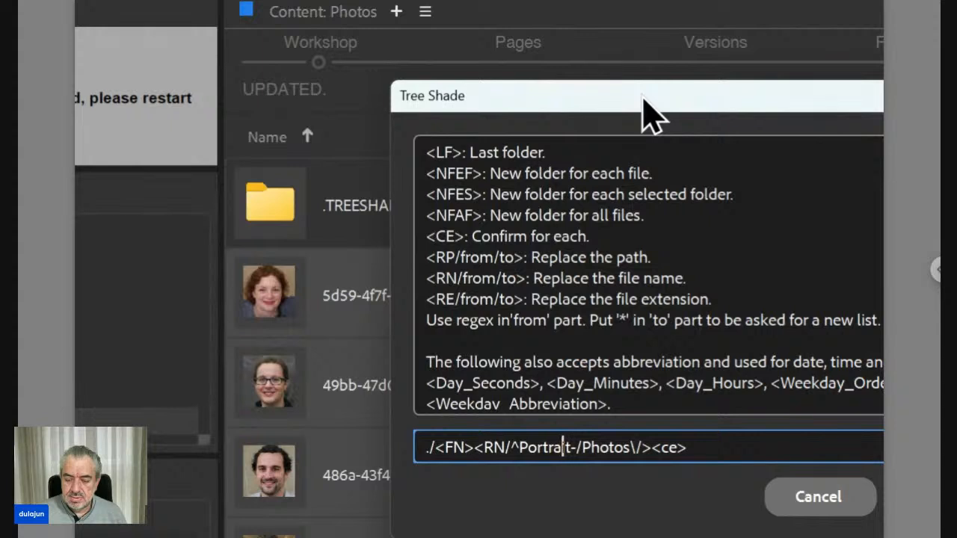
pyautogui.press('Left')
pyautogui.press('Left')
pyautogui.press('Left')
pyautogui.press('Left')
pyautogui.press('Left')
pyautogui.press('Left')
pyautogui.press('Left')
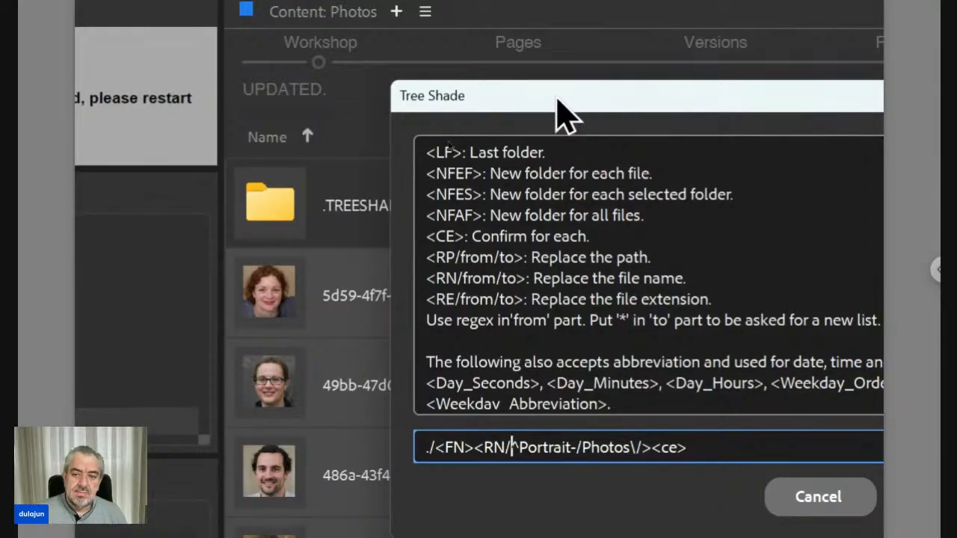
pyautogui.moveTo(536, 96); pyautogui.dragTo(688, 92)
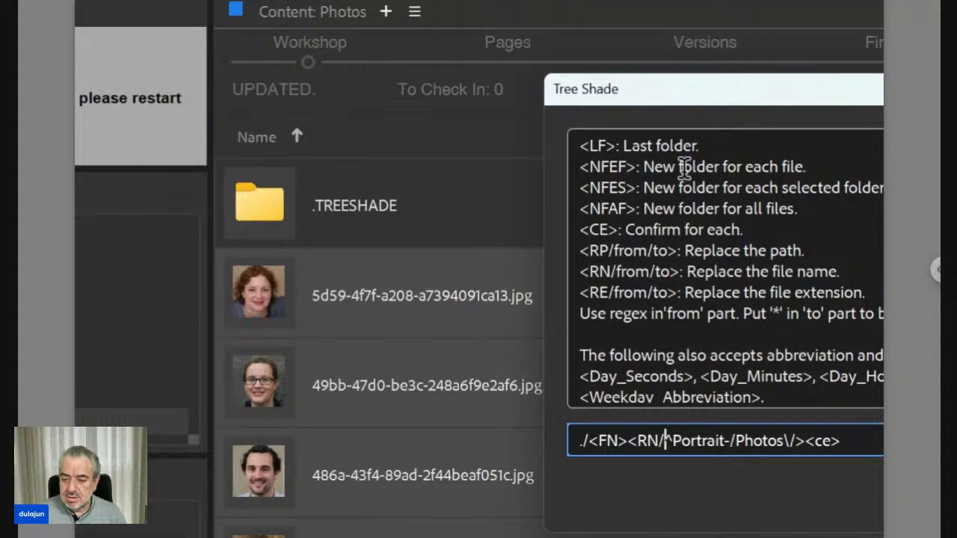
# Step: Remove ^Portrait- from the from part of the RN code
pyautogui.press('Right')
pyautogui.press('Right')
pyautogui.press('Right')
pyautogui.press('Right')
pyautogui.press('Right')
pyautogui.press('Right')
pyautogui.press('Right')
pyautogui.press('Right')
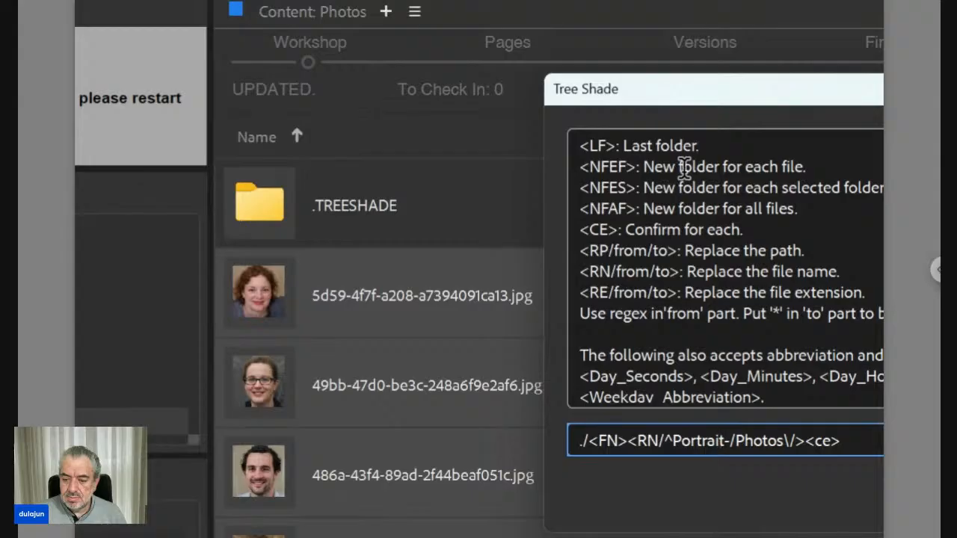
pyautogui.press('Left')
pyautogui.press('Left')
pyautogui.press('Left')
pyautogui.press('Left')
pyautogui.press('Left')
pyautogui.press('Left')
pyautogui.press('Left')
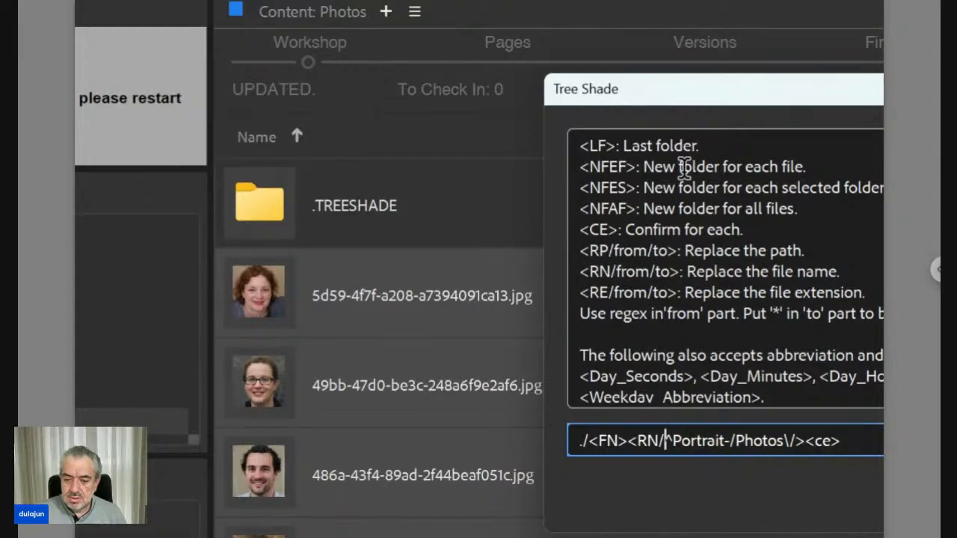
pyautogui.press('BackSpace')
pyautogui.press('Delete')
pyautogui.press('Delete')
pyautogui.press('Delete')
pyautogui.press('Delete')
pyautogui.press('Delete')
pyautogui.press('Delete')
pyautogui.press('Delete')
pyautogui.press('Delete')
pyautogui.press('Delete')
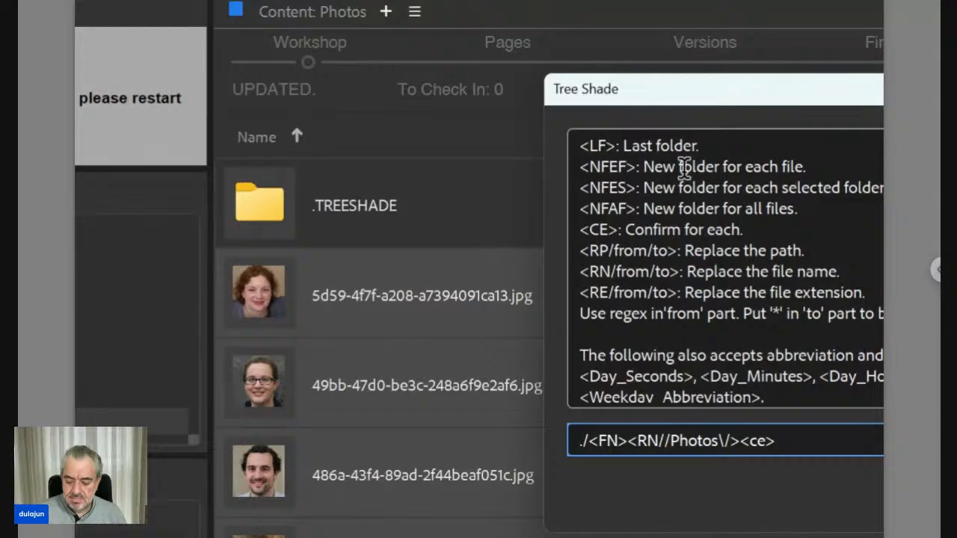
# Step: Enter [a-z\d]+$ as the RN code's from part to match the last letters and digits of each name
pyautogui.write('[]')
pyautogui.press('Left')
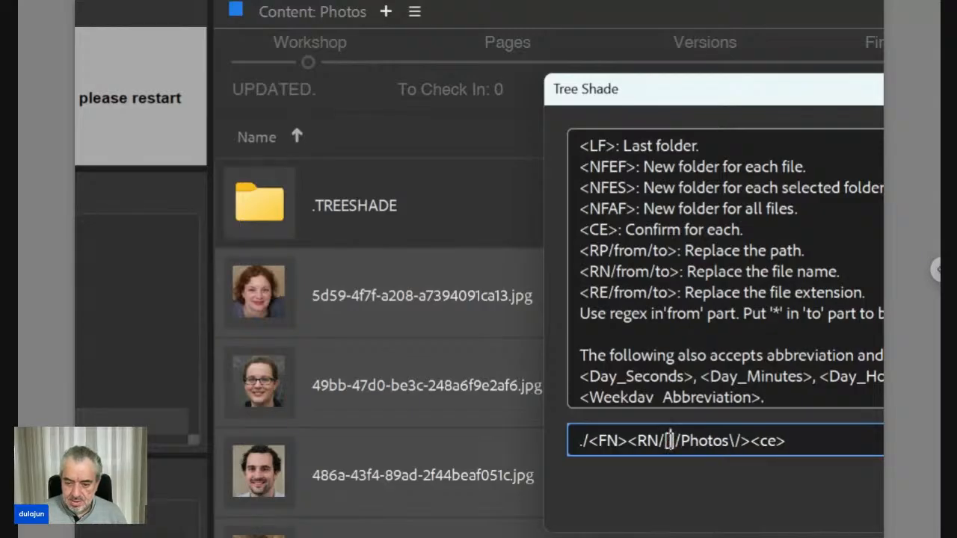
pyautogui.write('a-z')
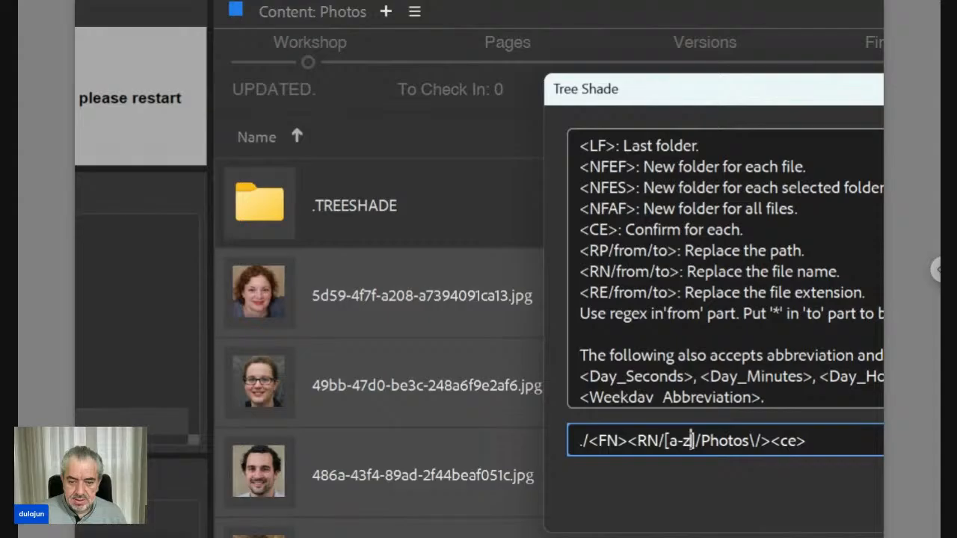
pyautogui.write('\\d]')
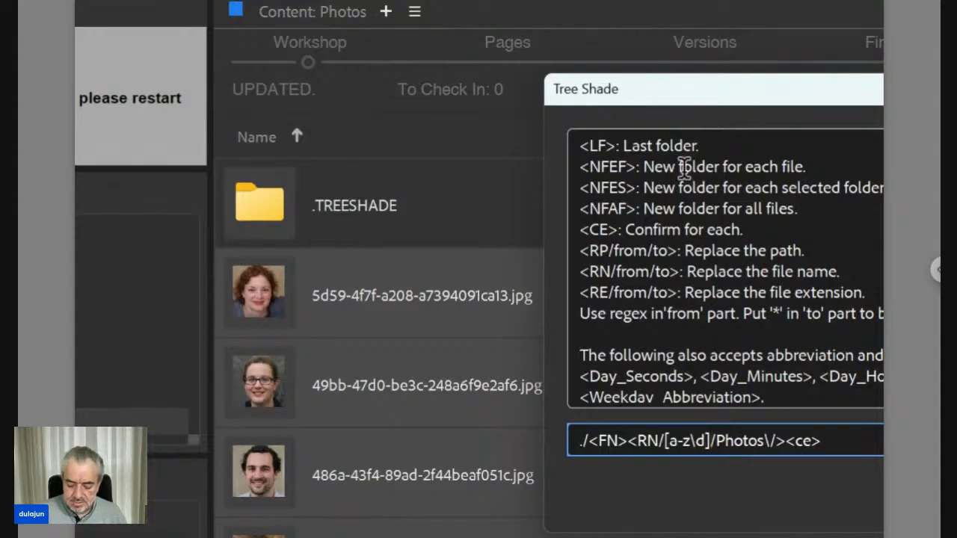
pyautogui.write('+')
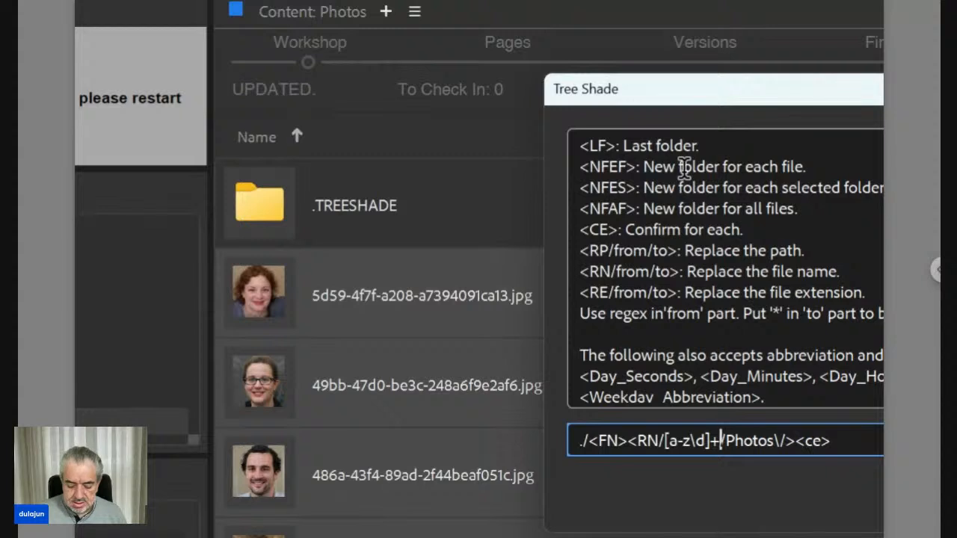
pyautogui.write('$')
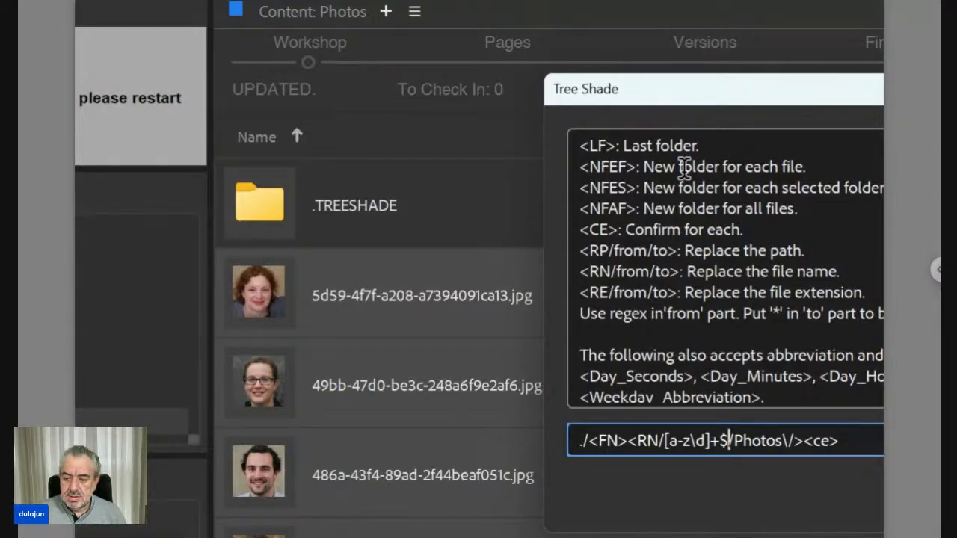
# Step: Replace Photos\/ in the RN code's to part with a space and escaped square brackets, \[\]
pyautogui.press('Right')
pyautogui.hotkey('shift', 'Right')
pyautogui.hotkey('shift', 'Right')
pyautogui.hotkey('shift', 'Right')
pyautogui.hotkey('shift', 'Right')
pyautogui.hotkey('shift', 'Right')
pyautogui.hotkey('shift', 'Right')
pyautogui.hotkey('shift', 'Right')
pyautogui.hotkey('shift', 'Right')
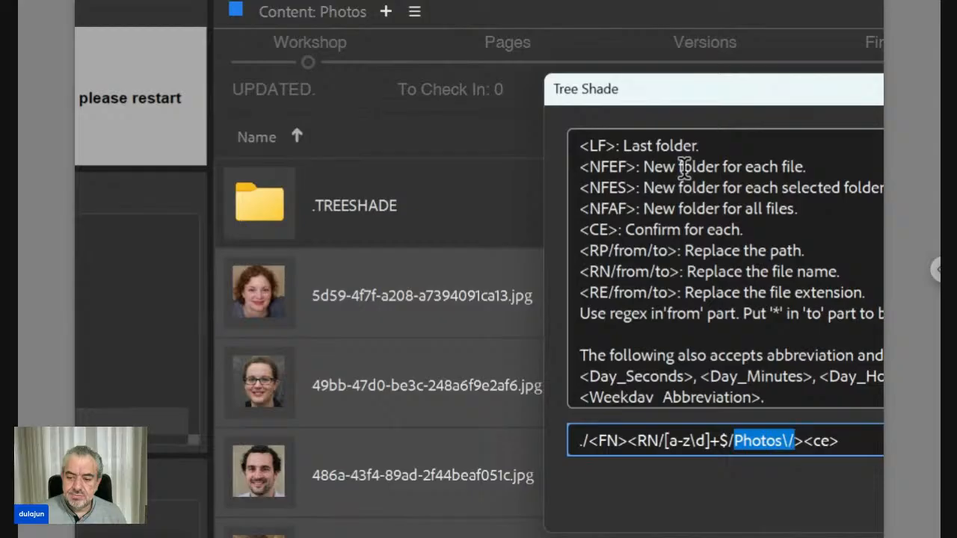
pyautogui.press('BackSpace')
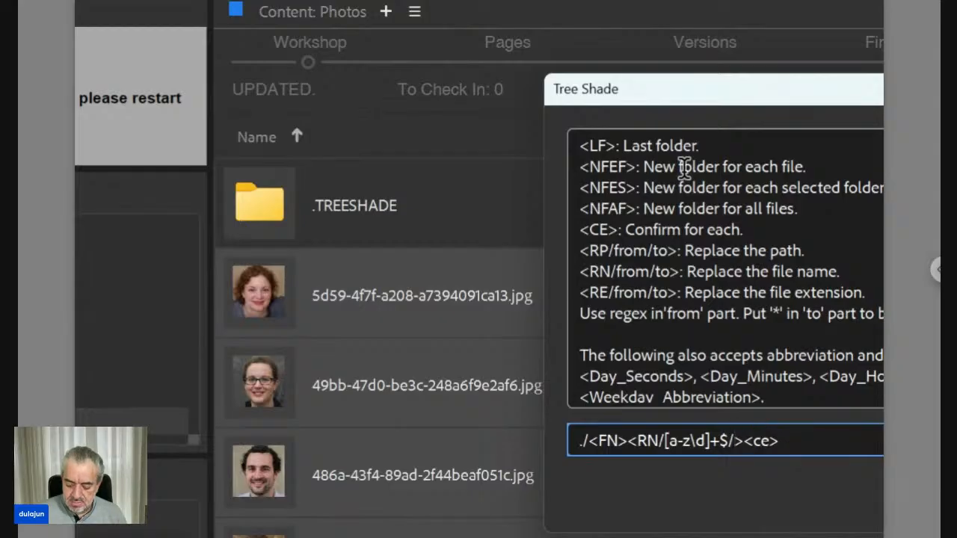
pyautogui.write('\\[\\')
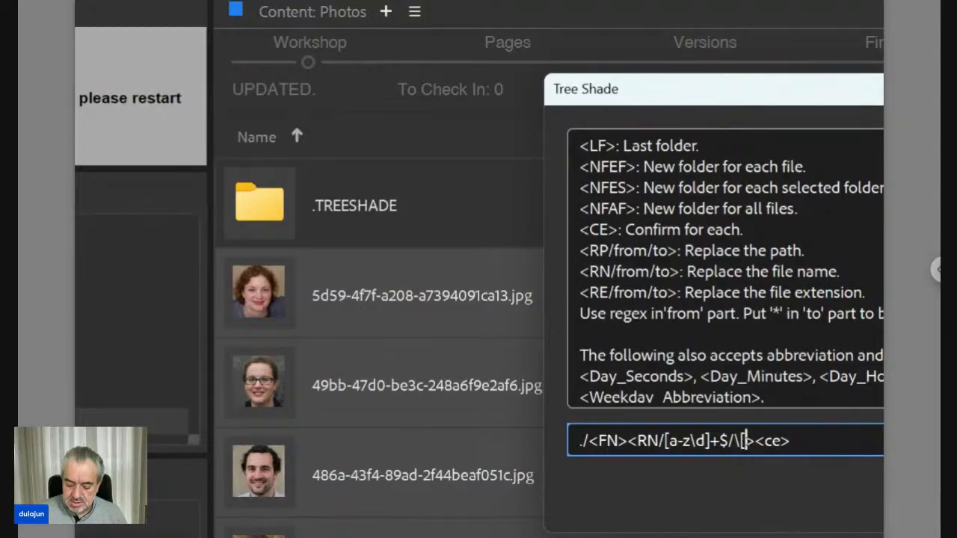
pyautogui.write(']>')
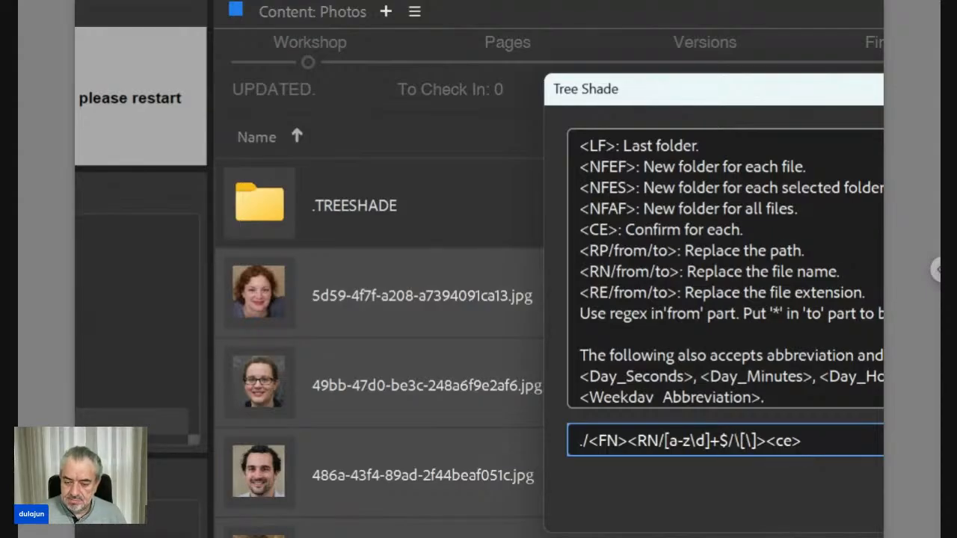
pyautogui.press('Left')
pyautogui.press('Left')
pyautogui.press('Left')
pyautogui.press('Left')
pyautogui.press('Left')
pyautogui.press('Left')
pyautogui.press('Left')
pyautogui.press('Left')
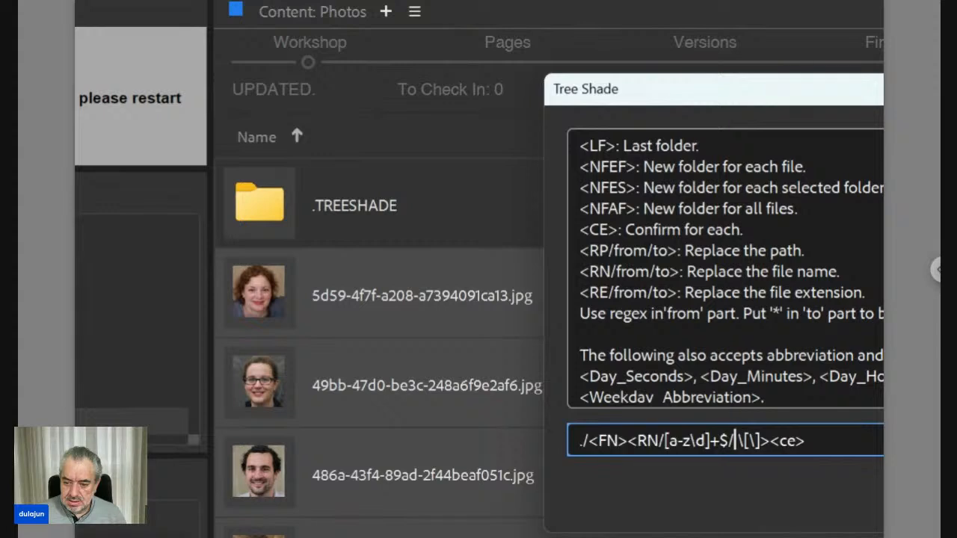
# Step: Add a hyphen before the character class in the RN code's from part, making the regex -[a-z\d]+$
pyautogui.press('Left')
pyautogui.press('Left')
pyautogui.press('Left')
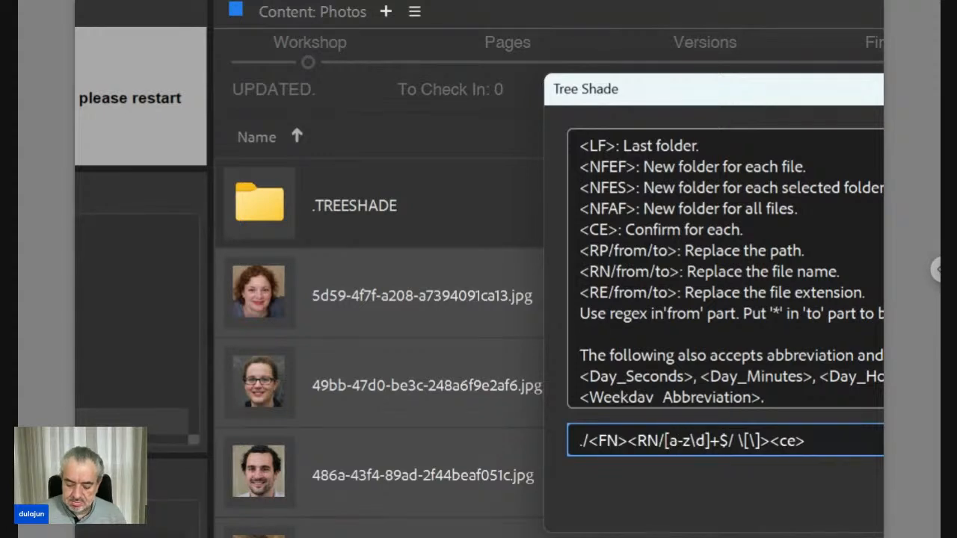
pyautogui.write('-')
pyautogui.press('Right')
pyautogui.press('Right')
pyautogui.press('Right')
pyautogui.press('Right')
pyautogui.press('Right')
pyautogui.press('Right')
pyautogui.press('Right')
pyautogui.press('Right')
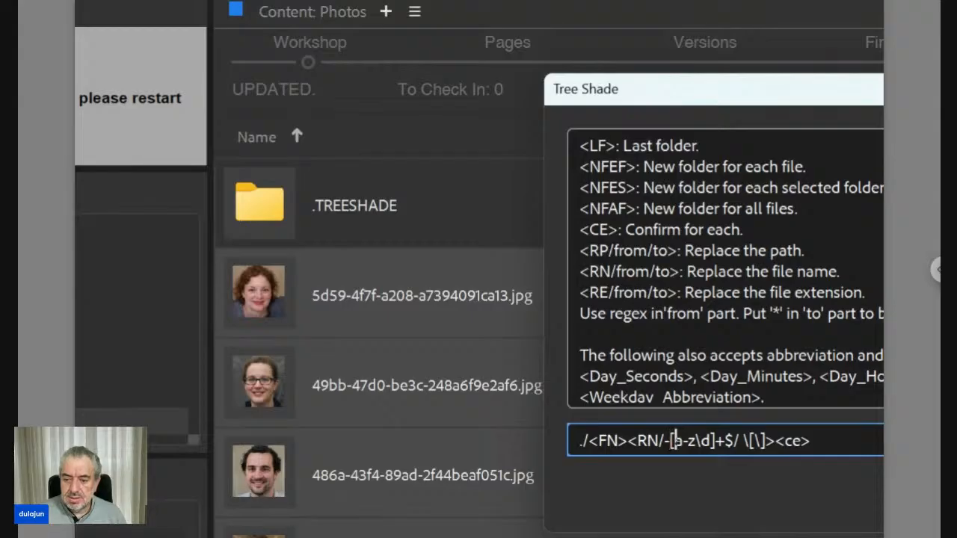
# Step: Set the RN code's to part to *, run the pattern, and move the names list dialog clear of the thumbnails
pyautogui.press('Right')
pyautogui.press('Right')
pyautogui.press('Right')
pyautogui.press('Right')
pyautogui.press('Right')
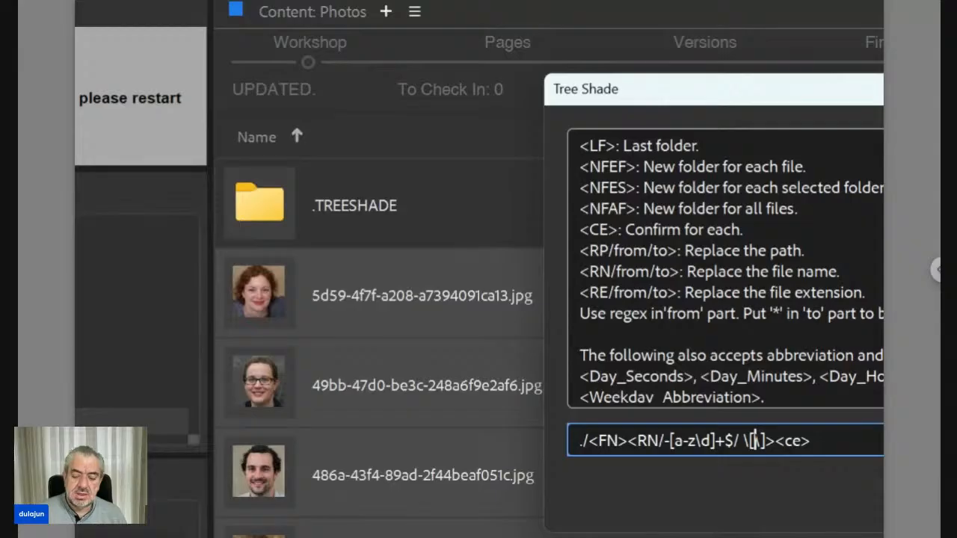
pyautogui.moveTo(755, 441); pyautogui.dragTo(739, 440)
pyautogui.hotkey('shift', 'Right')
pyautogui.hotkey('shift', 'Right')
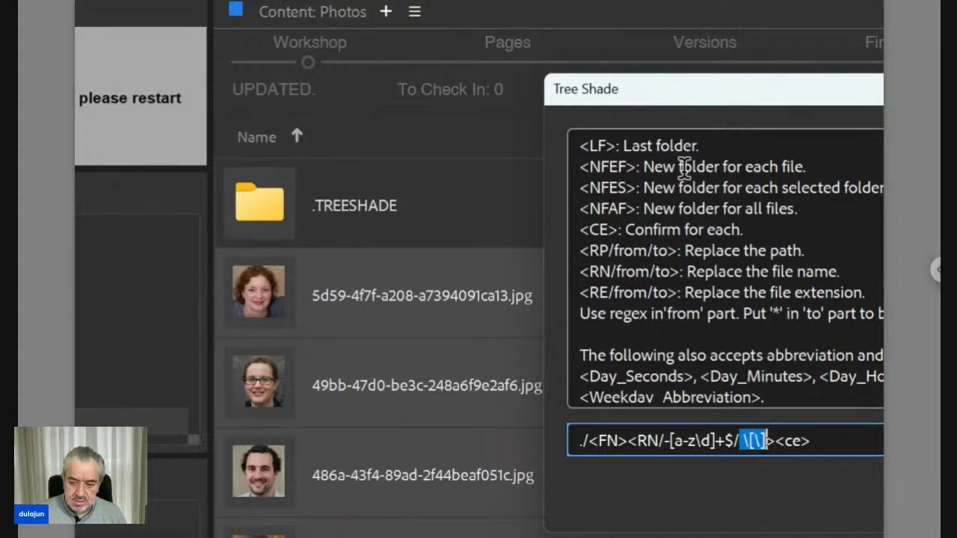
pyautogui.write('*')
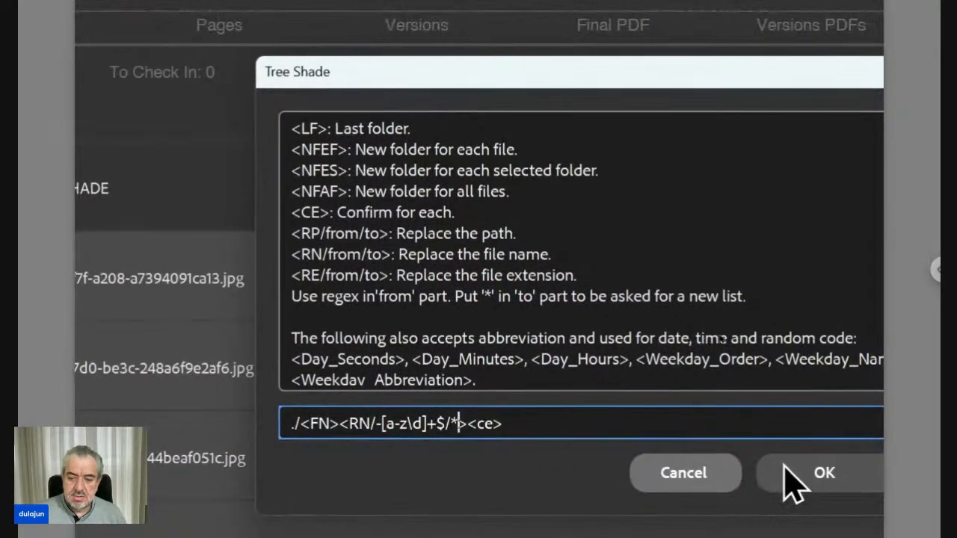
pyautogui.click(785, 468)
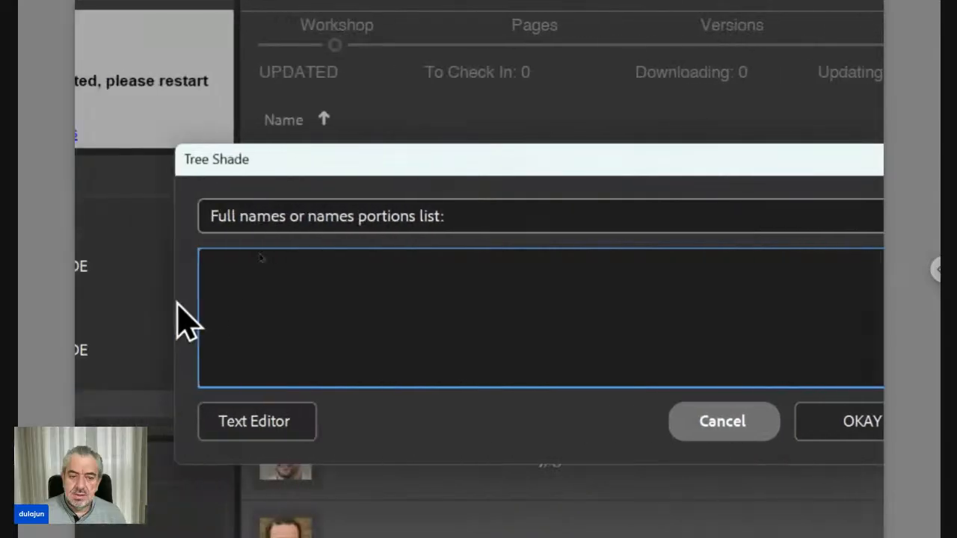
pyautogui.moveTo(252, 163); pyautogui.dragTo(581, 184)
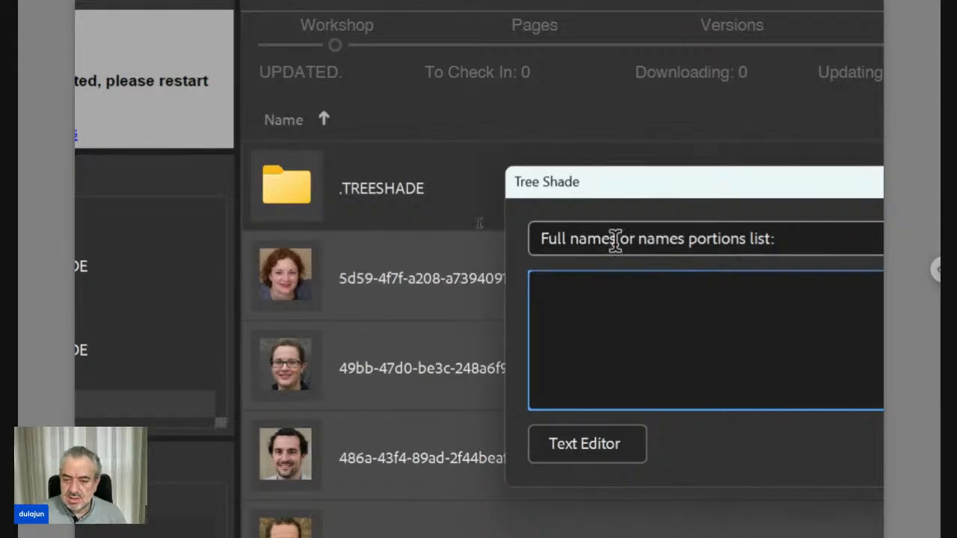
# Step: Move the names list dialog clear of the file names and enter the first two given names, one per line
pyautogui.moveTo(614, 237); pyautogui.dragTo(609, 238)
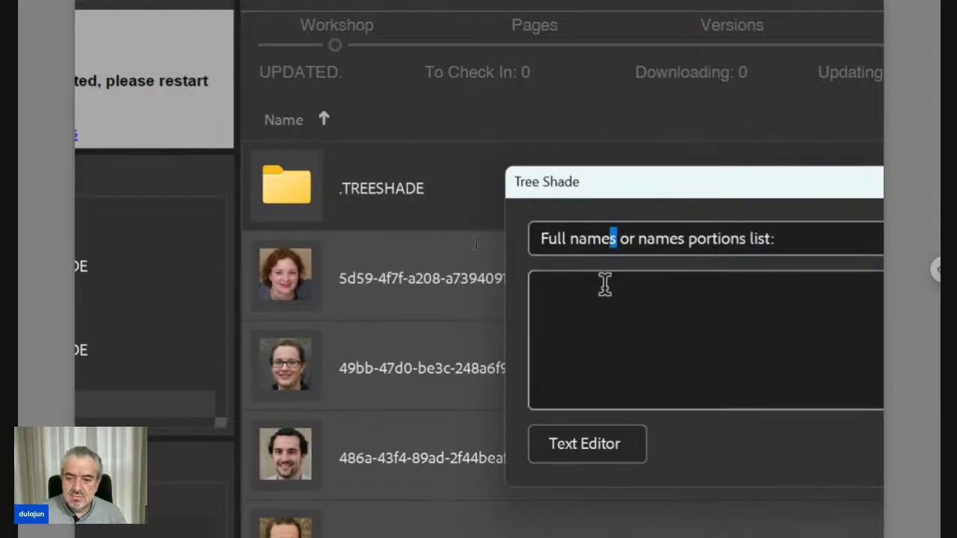
pyautogui.click(671, 309)
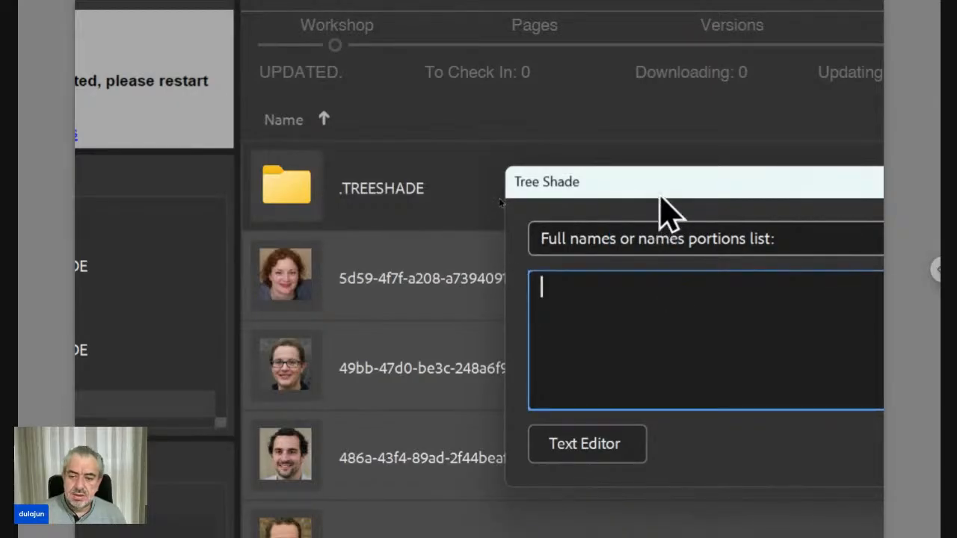
pyautogui.moveTo(670, 198); pyautogui.dragTo(710, 196)
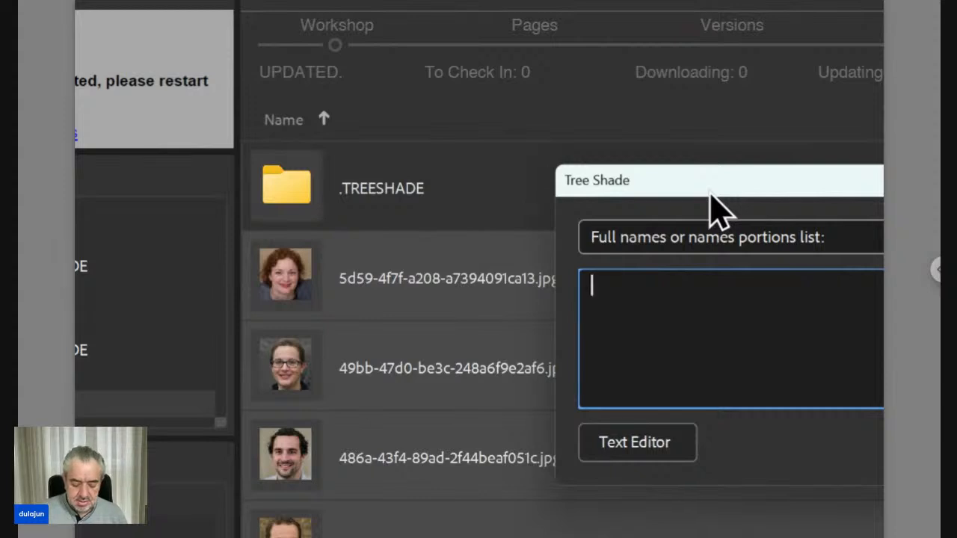
pyautogui.write('salma')
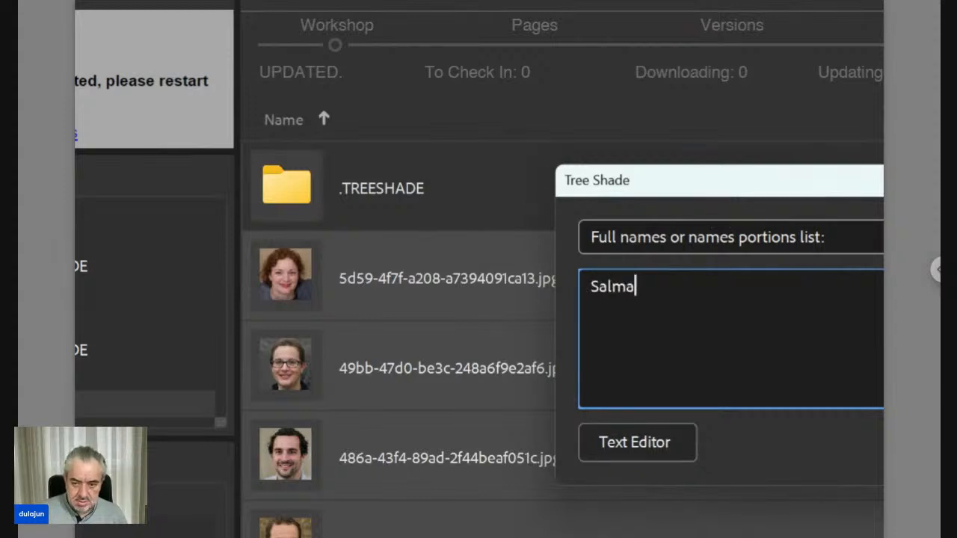
pyautogui.press('Return')
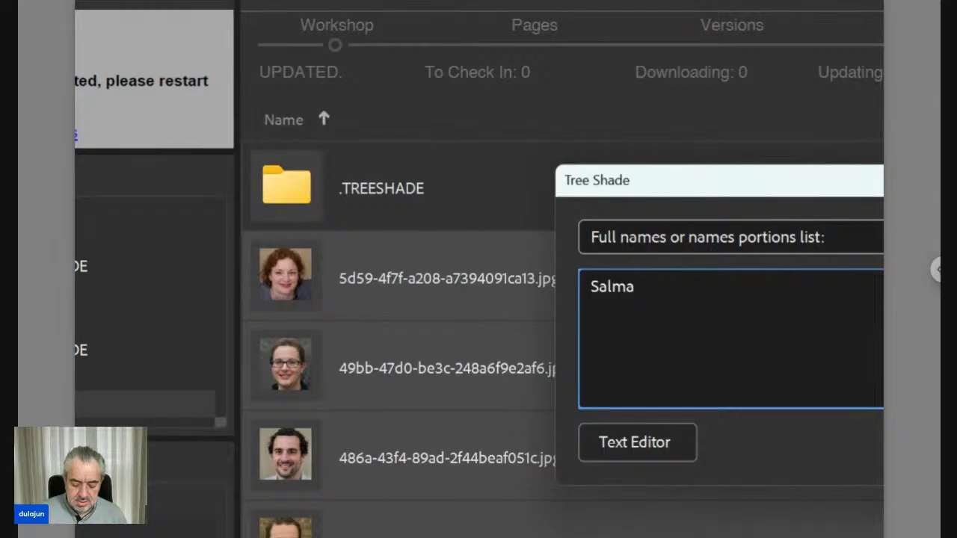
pyautogui.write('Layla')
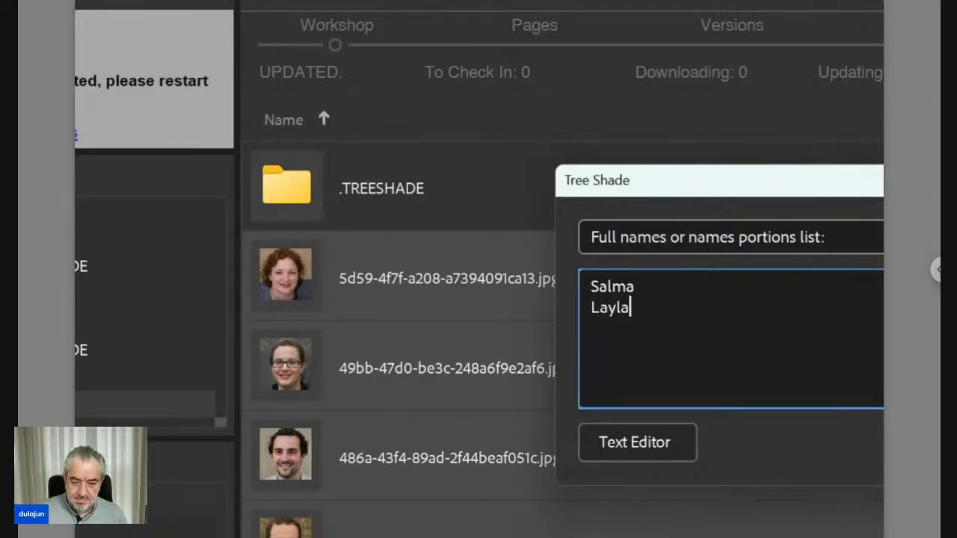
pyautogui.press('Return')
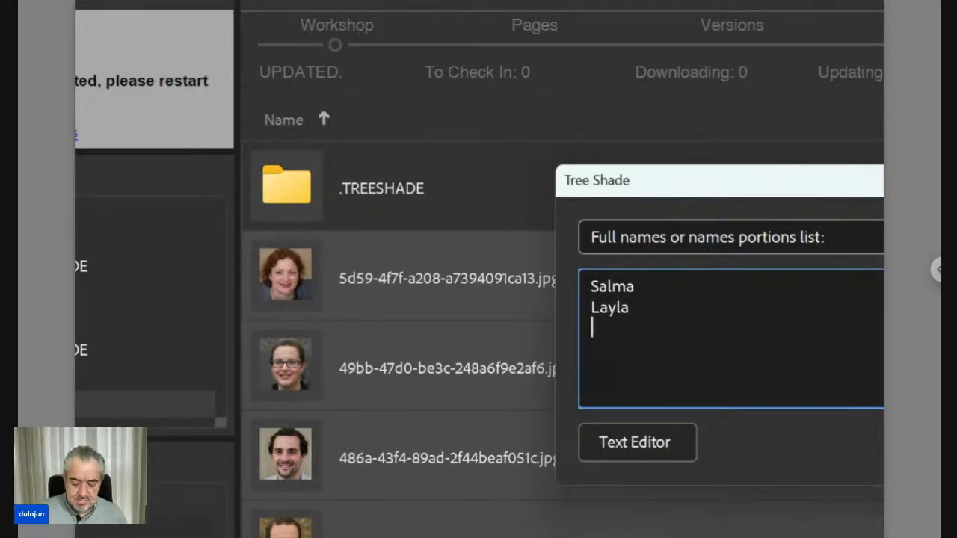
# Step: Add the third and fourth given names to the list, each on its own line, and submit the list
pyautogui.write('Hamid')
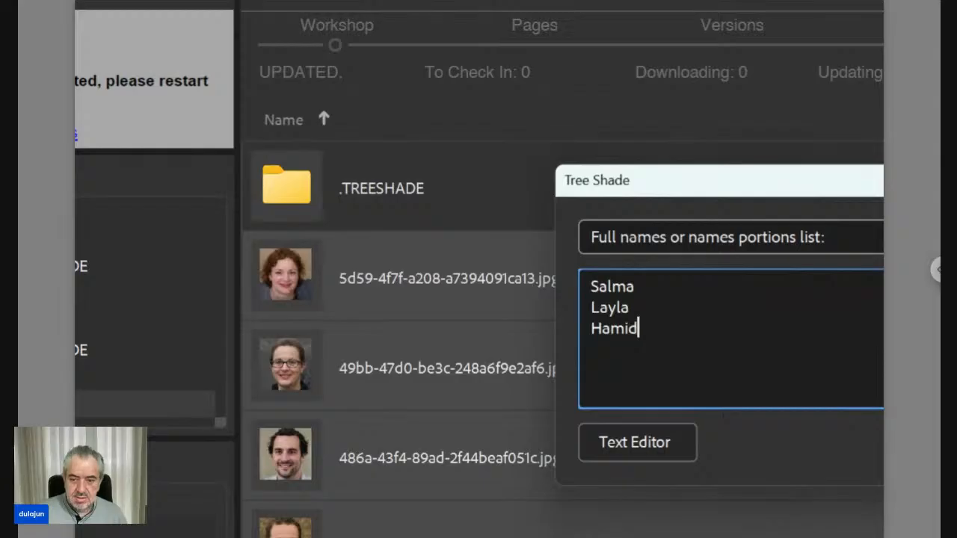
pyautogui.press('Return')
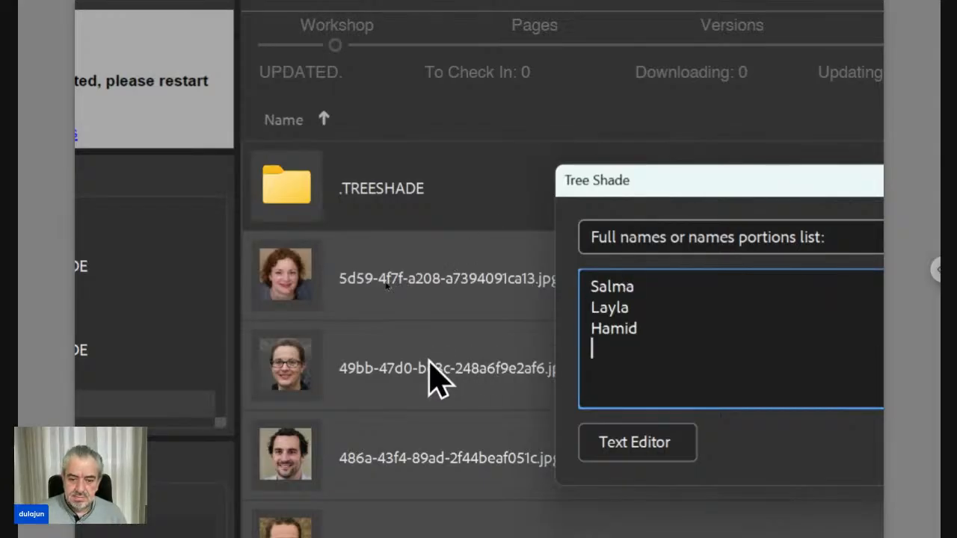
pyautogui.moveTo(669, 190); pyautogui.dragTo(678, 413)
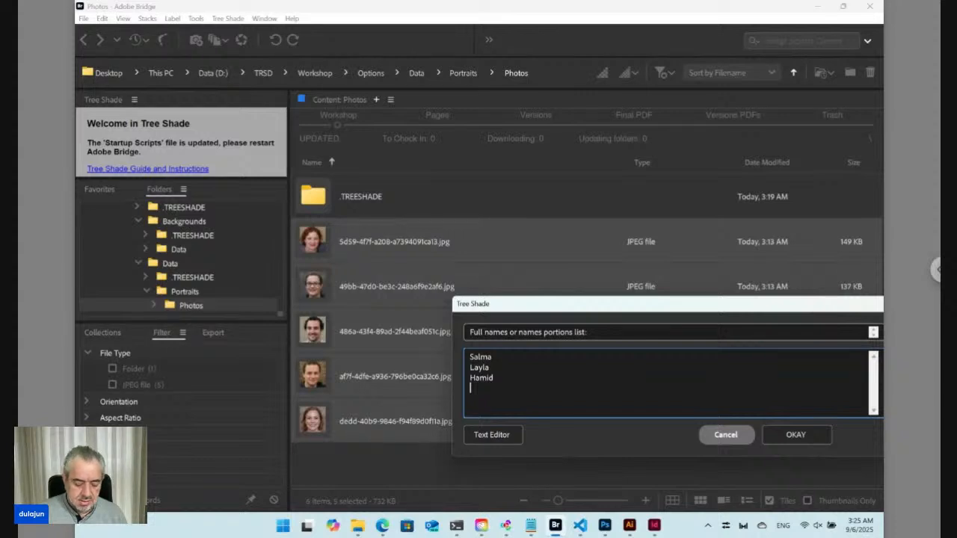
pyautogui.write('uz')
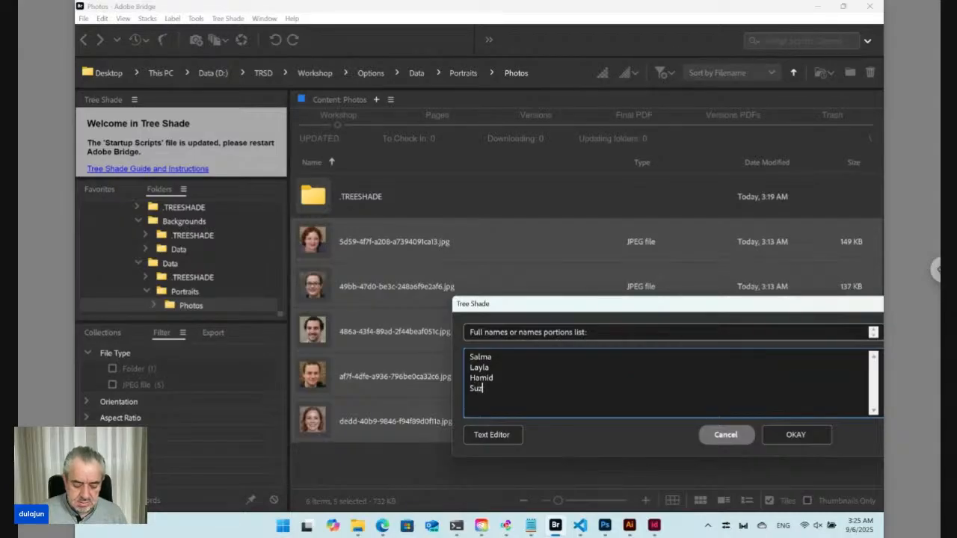
pyautogui.write('an')
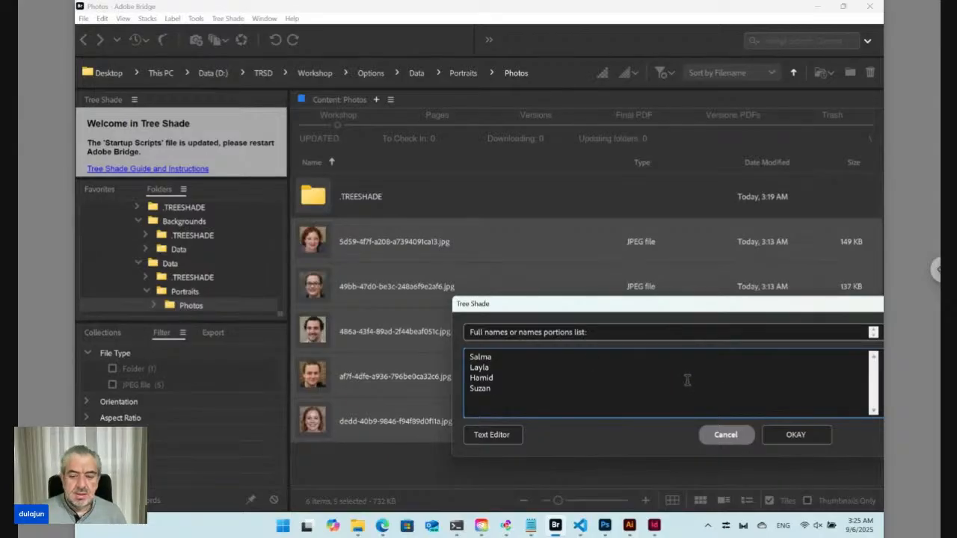
pyautogui.click(784, 438)
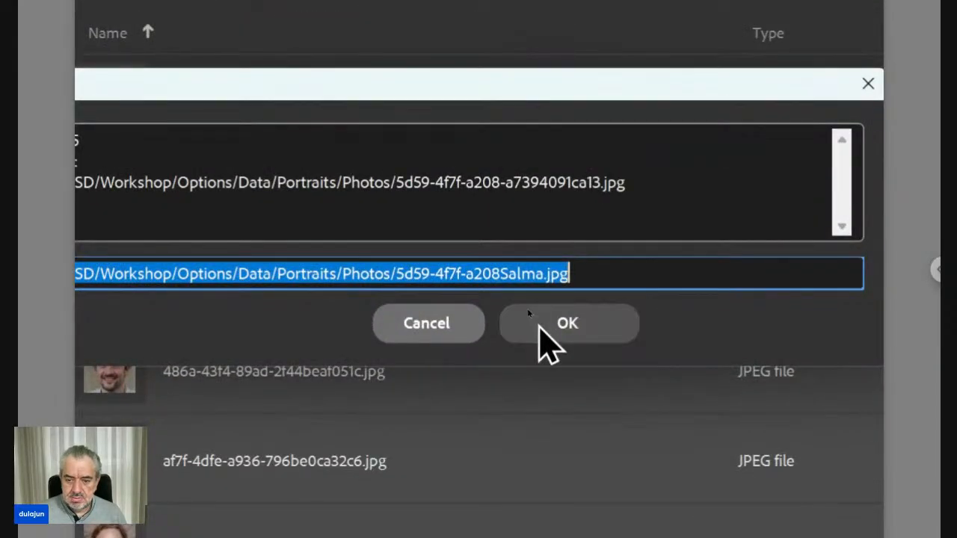
# Step: Accept the proposed new path for each file in turn until the whole batch is processed
pyautogui.click(538, 325)
pyautogui.click(539, 326)
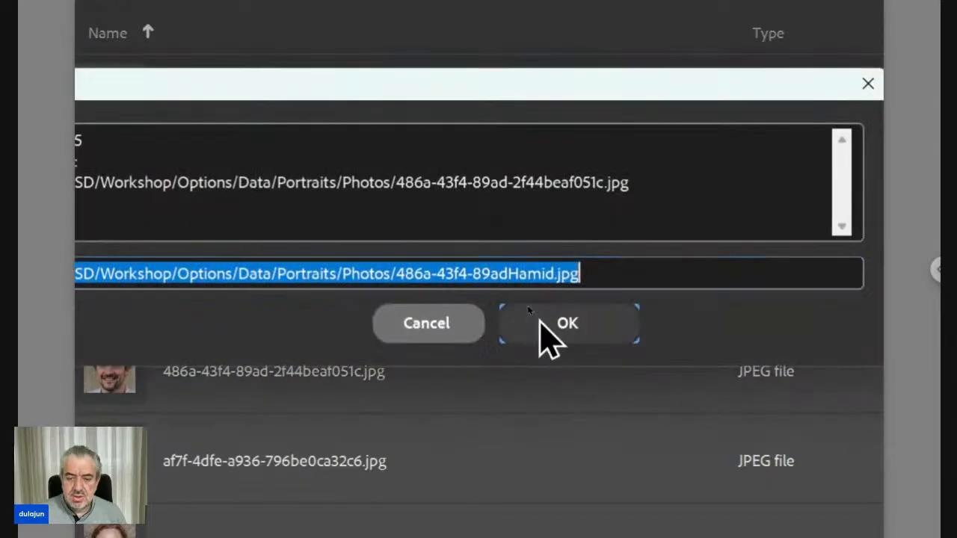
pyautogui.click(539, 327)
pyautogui.click(538, 322)
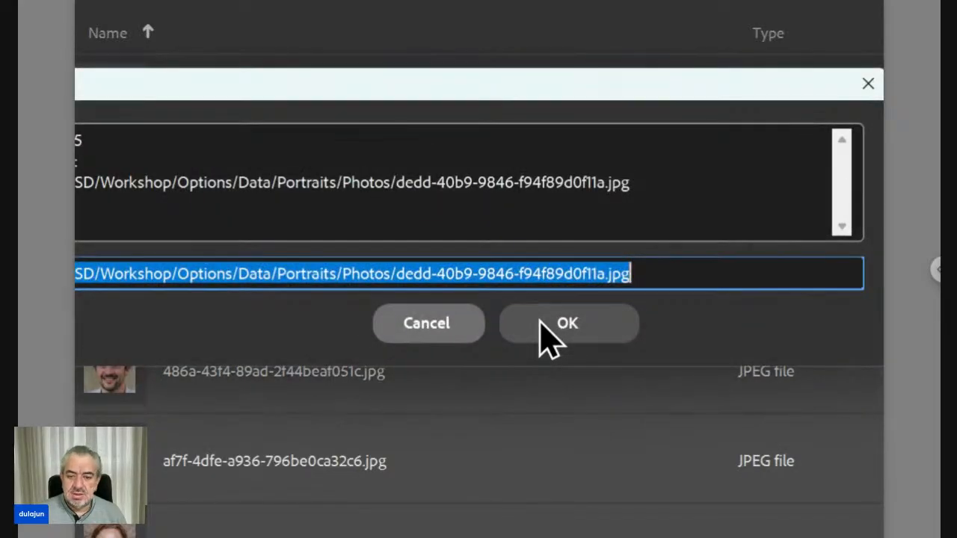
pyautogui.click(539, 323)
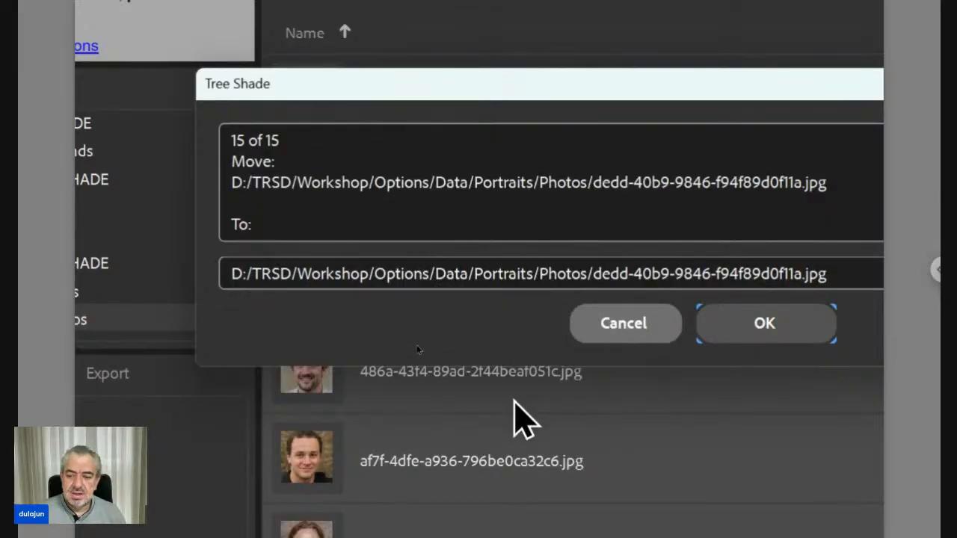
pyautogui.click(755, 324)
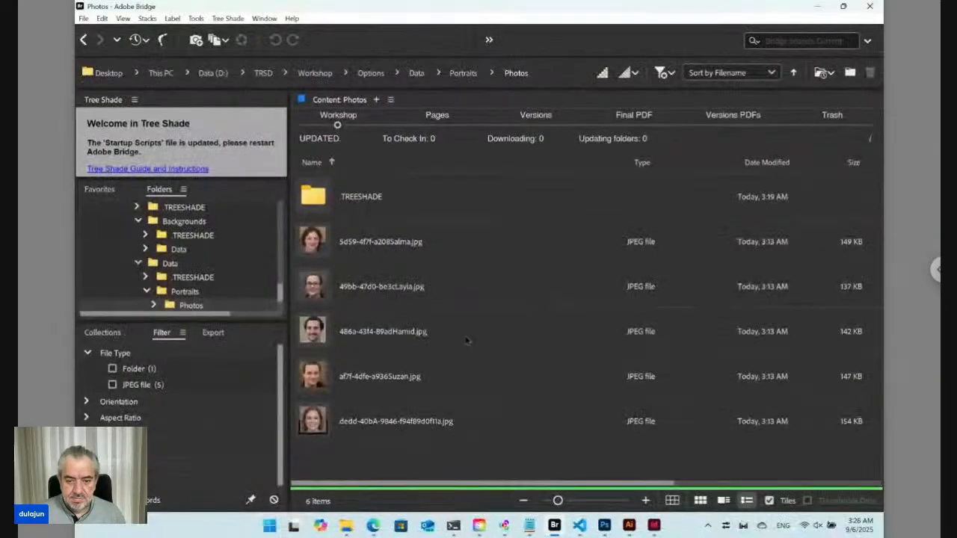
# Step: Select all the portrait JPEGs in the Photos folder and start the Change command on them
pyautogui.keyDown('shift'); pyautogui.click(403, 258); pyautogui.keyUp('shift')
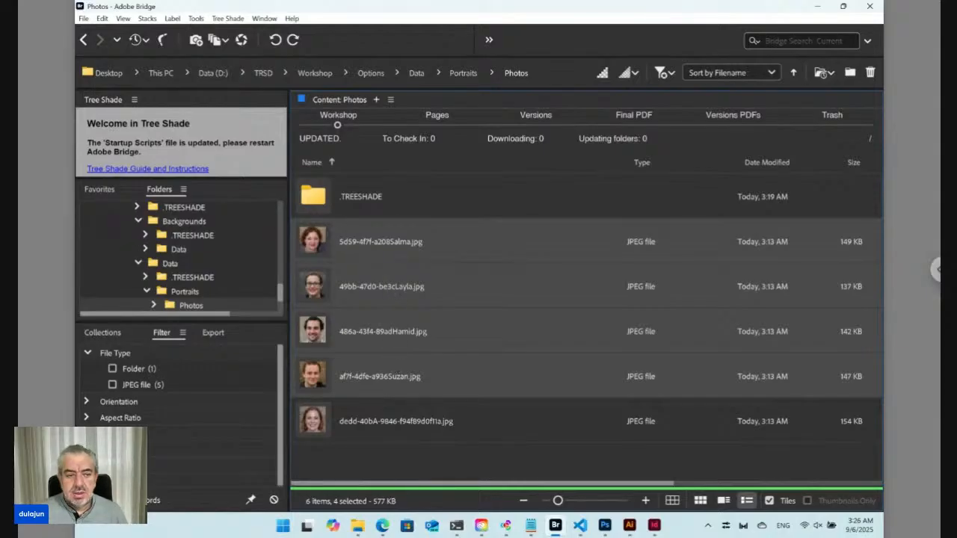
pyautogui.click(325, 418)
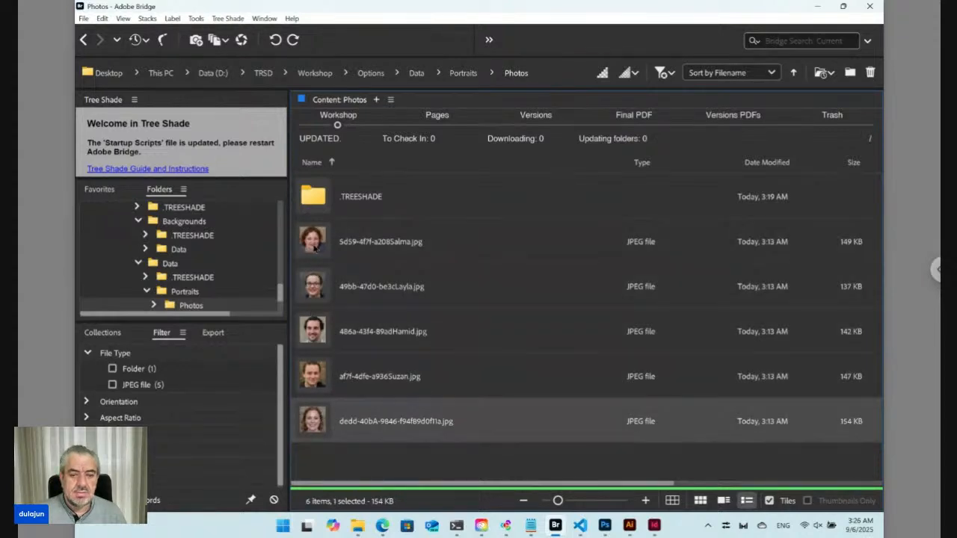
pyautogui.keyDown('shift'); pyautogui.click(318, 254); pyautogui.keyUp('shift')
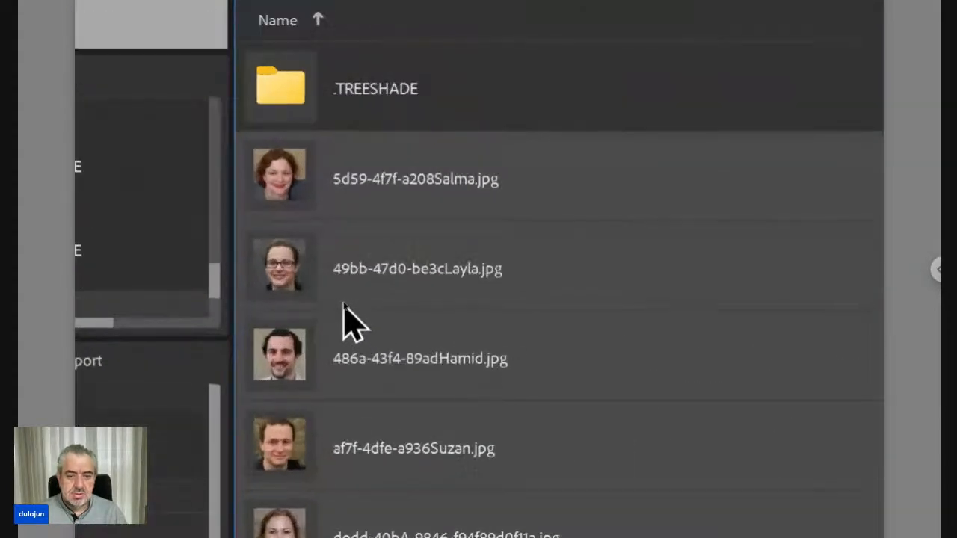
pyautogui.rightClick(280, 191)
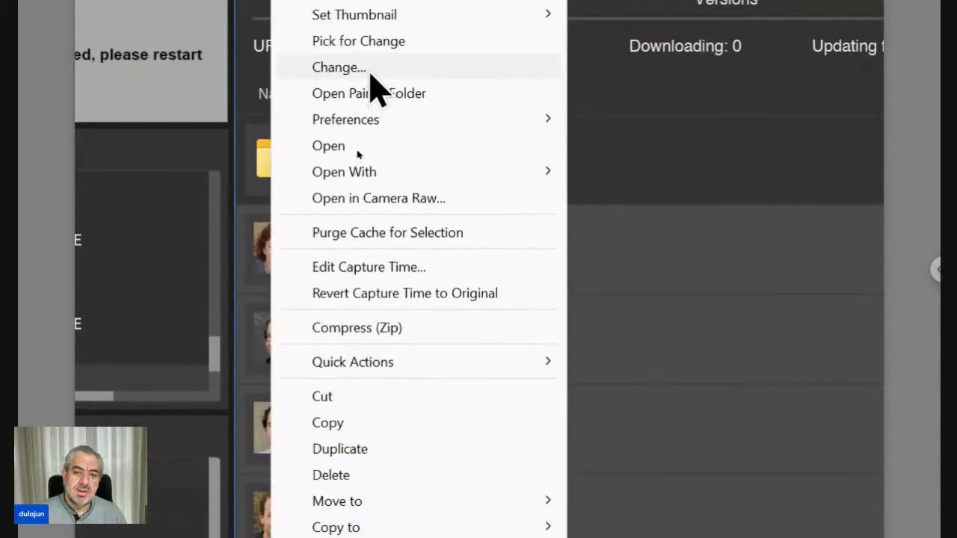
pyautogui.click(370, 75)
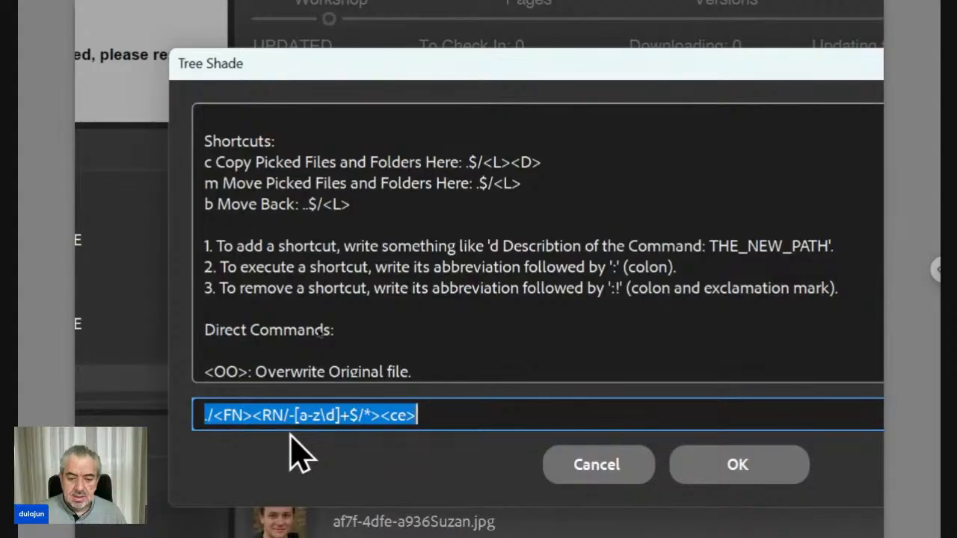
# Step: Delete the RN replacement and ce codes from the path pattern, leaving only ./<FN>
pyautogui.click(287, 416)
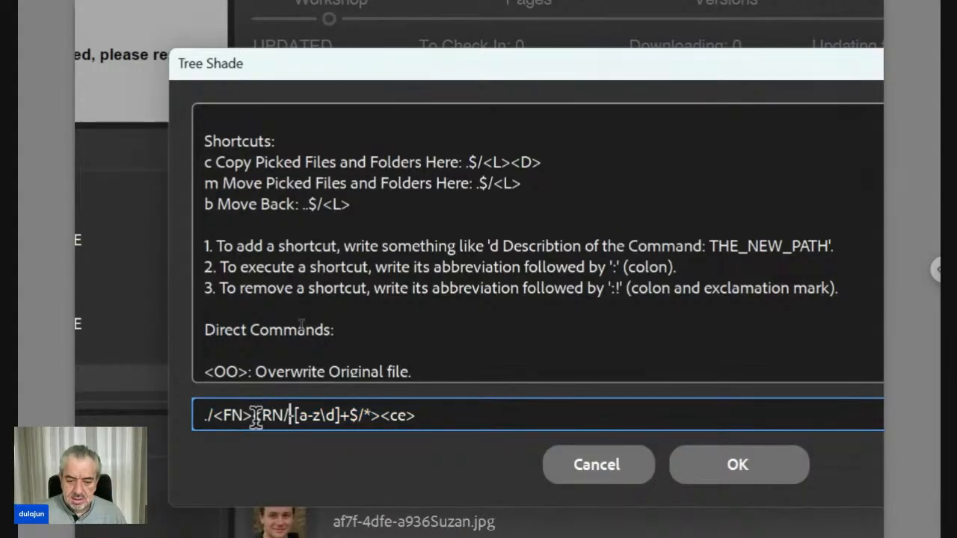
pyautogui.moveTo(254, 417); pyautogui.dragTo(435, 423)
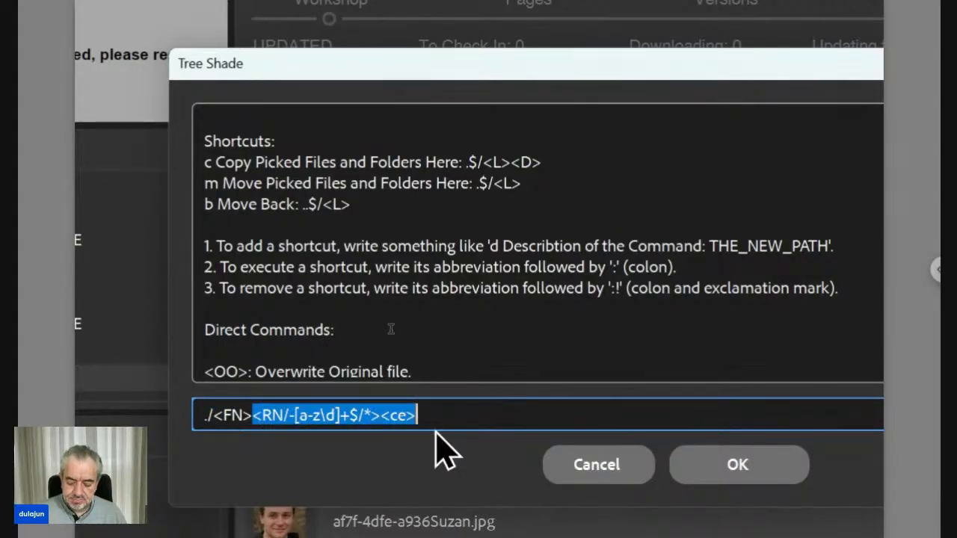
pyautogui.press('BackSpace')
pyautogui.press('Left')
pyautogui.press('Left')
pyautogui.press('Left')
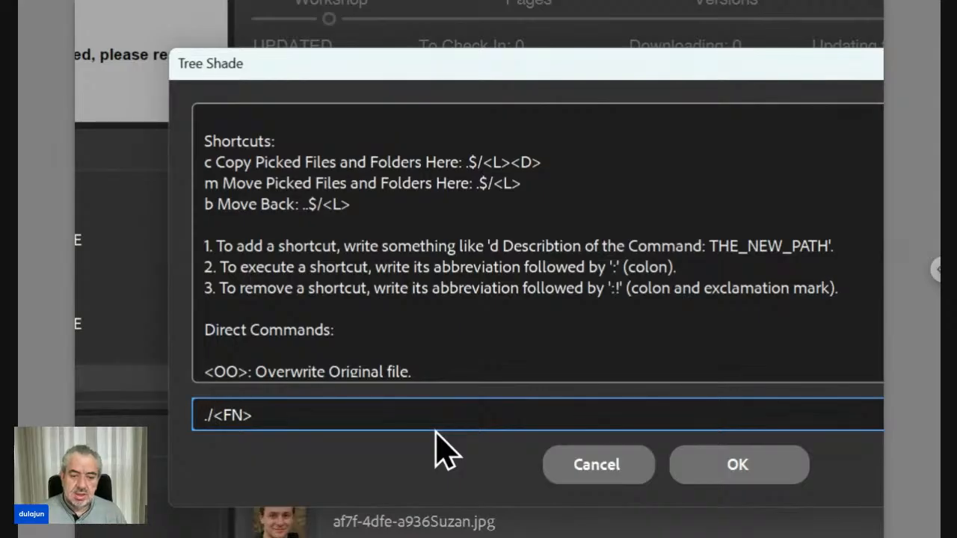
# Step: Look up the folder selection code in the code reference and replace ./ with it, making the pattern <T><FN>
pyautogui.scroll(-3, 396, 359)
pyautogui.scroll(-1, 396, 358)
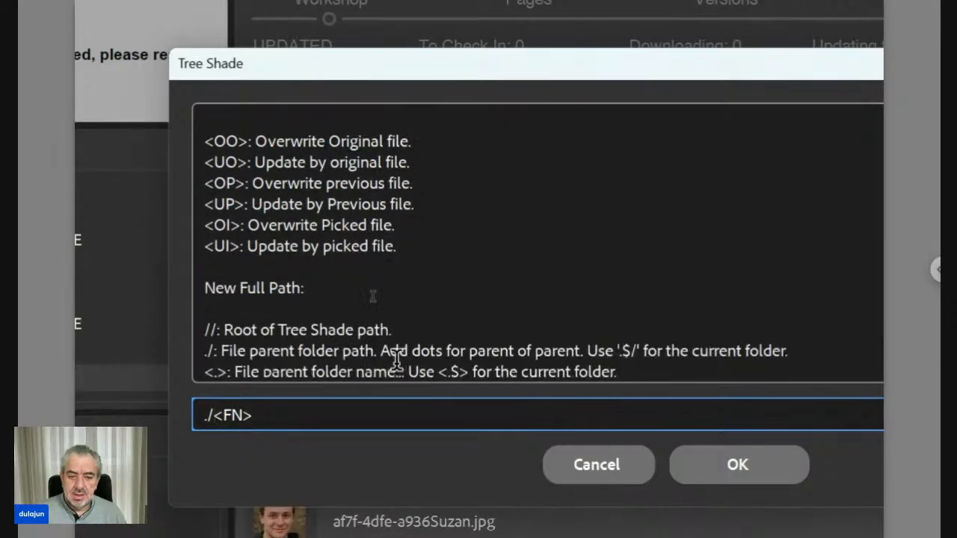
pyautogui.scroll(-2, 396, 359)
pyautogui.scroll(-5, 396, 359)
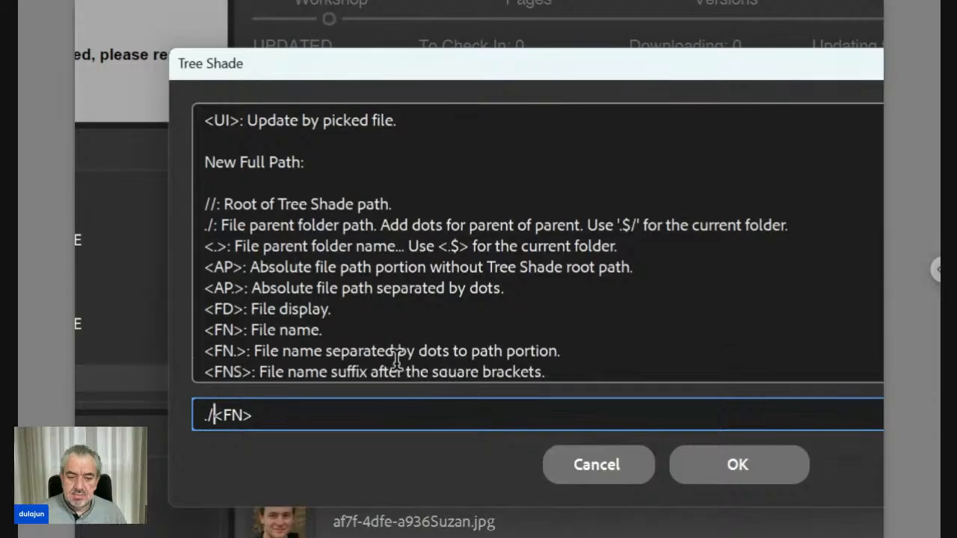
pyautogui.scroll(-2, 396, 358)
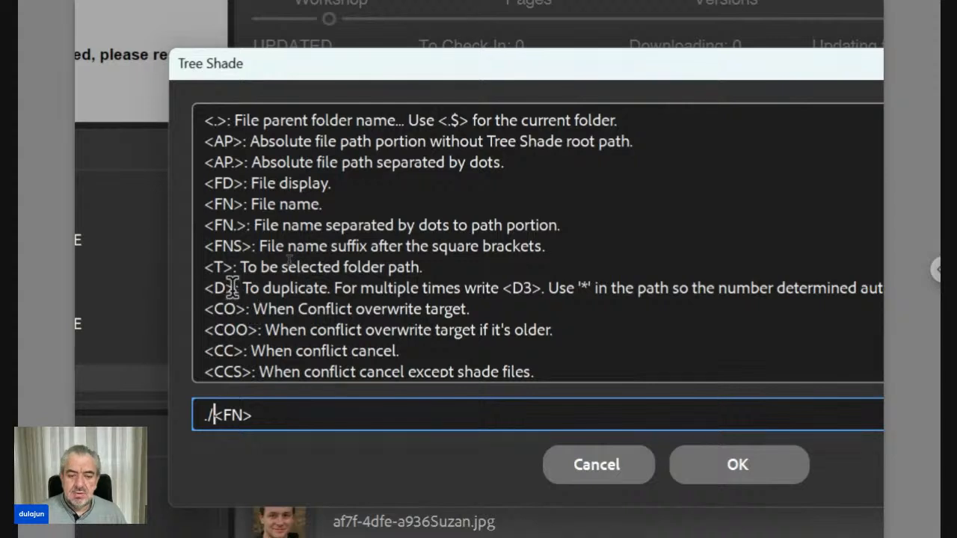
pyautogui.moveTo(236, 287); pyautogui.dragTo(208, 288)
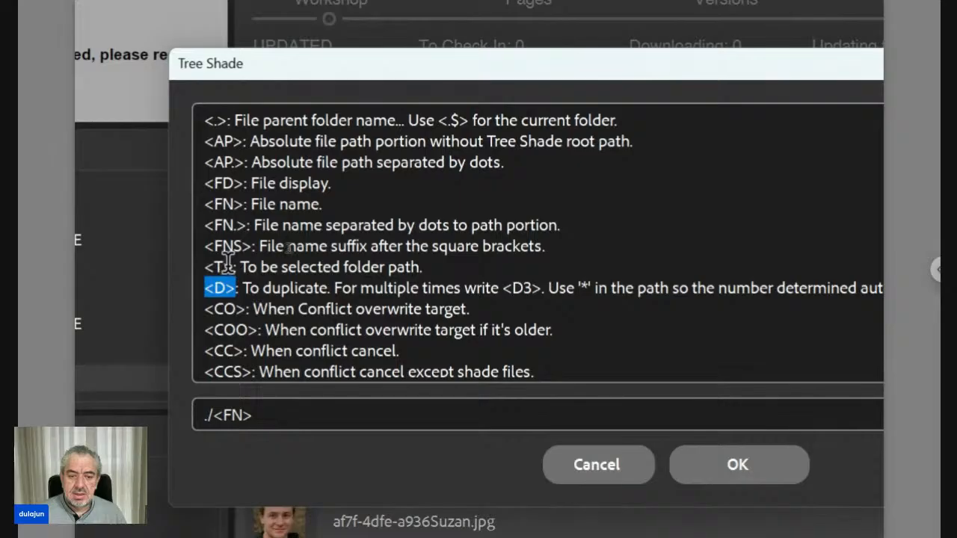
pyautogui.moveTo(235, 267); pyautogui.dragTo(203, 266)
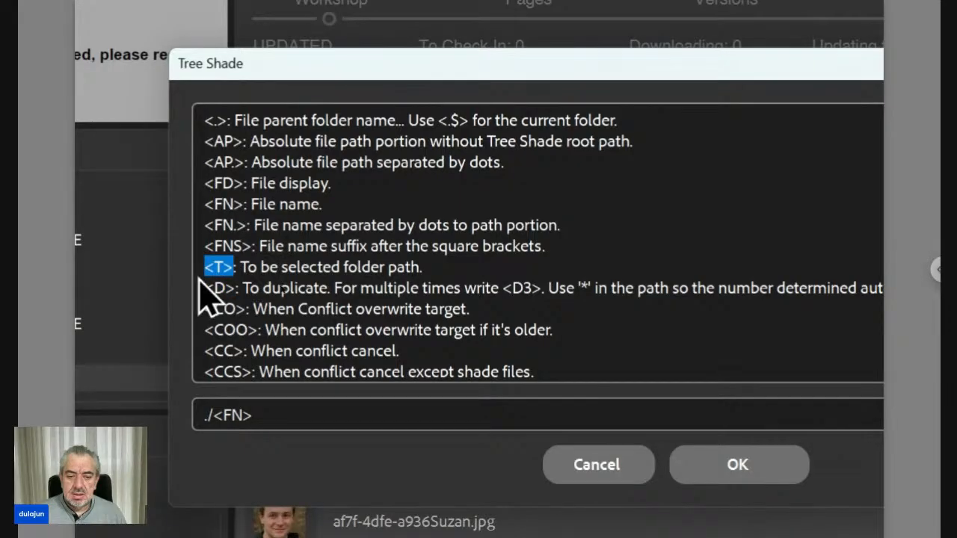
pyautogui.click(219, 412)
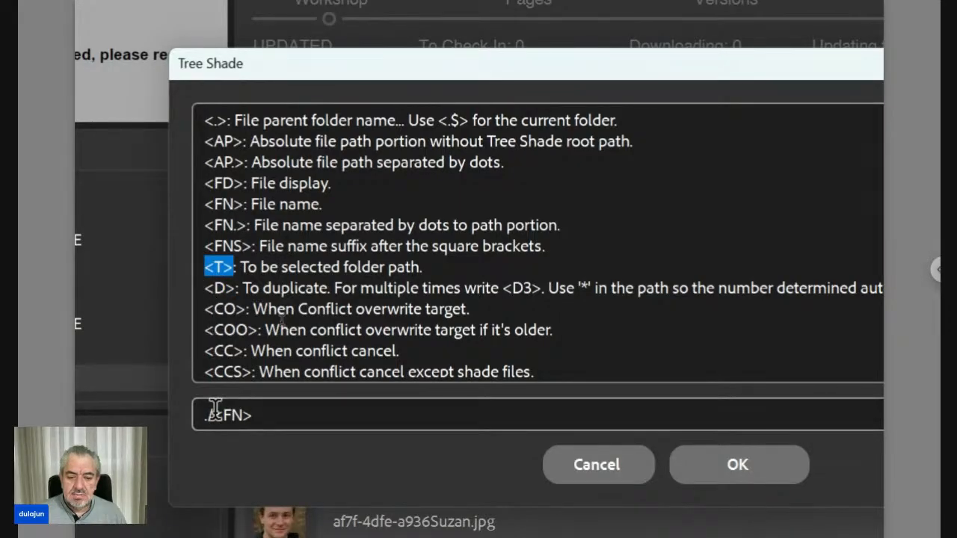
pyautogui.moveTo(215, 411); pyautogui.dragTo(187, 407)
pyautogui.write('<T>')
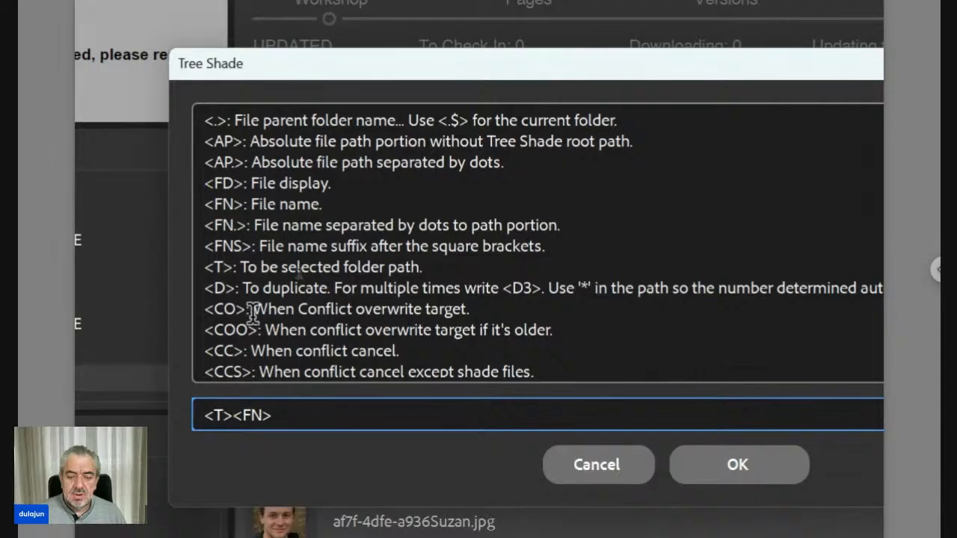
# Step: Look up the conflict codes in the code reference and append <CE> to the path pattern, making it <T><FN><CE>
pyautogui.scroll(-1, 252, 311)
pyautogui.scroll(-2, 252, 311)
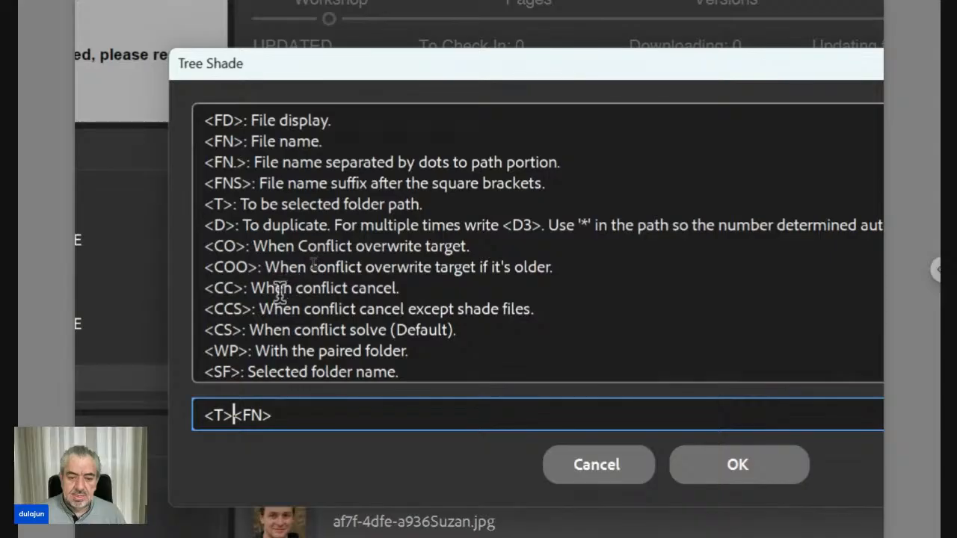
pyautogui.click(275, 409)
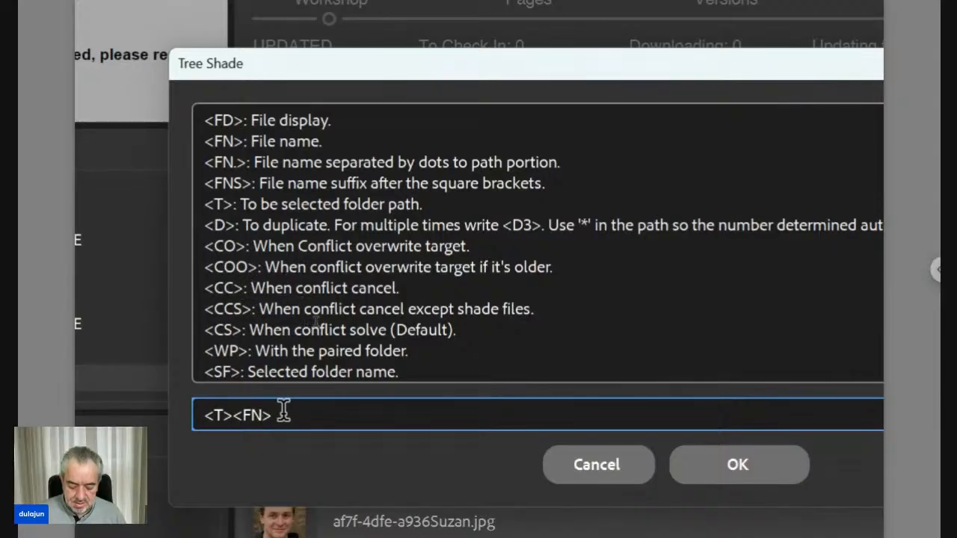
pyautogui.write('<C')
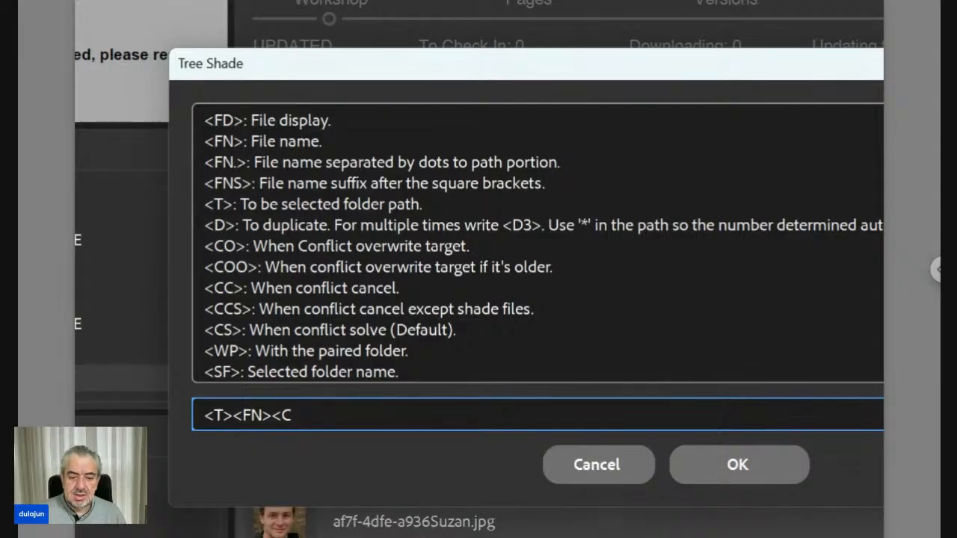
pyautogui.write('E>')
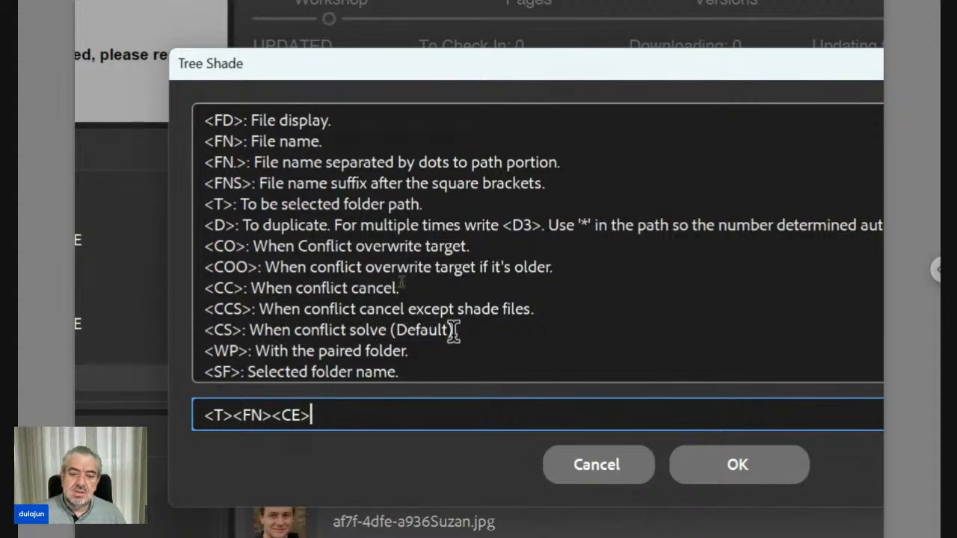
# Step: Highlight the <CS> conflict code in the reference, review the codes through <NFES>, and cancel the Change command
pyautogui.moveTo(457, 329); pyautogui.dragTo(221, 330)
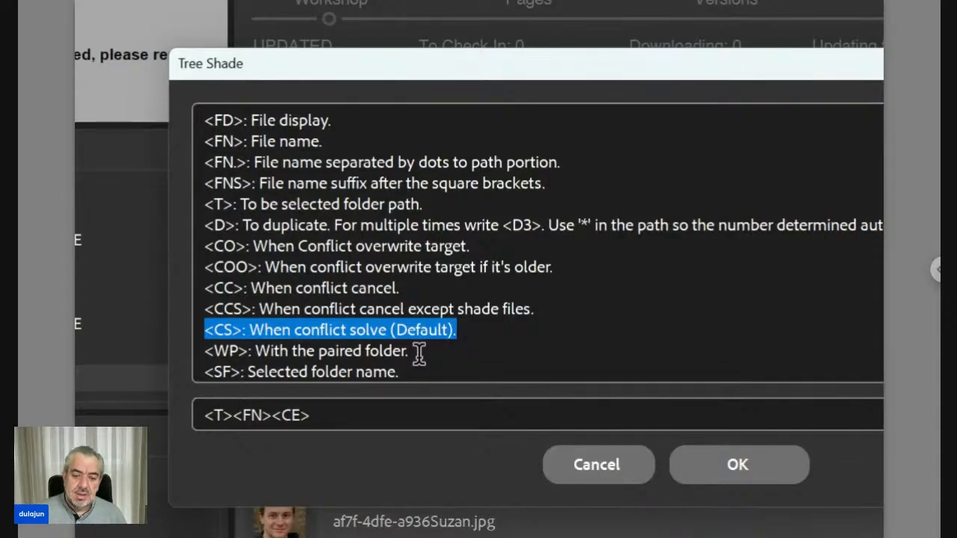
pyautogui.scroll(-3, 418, 352)
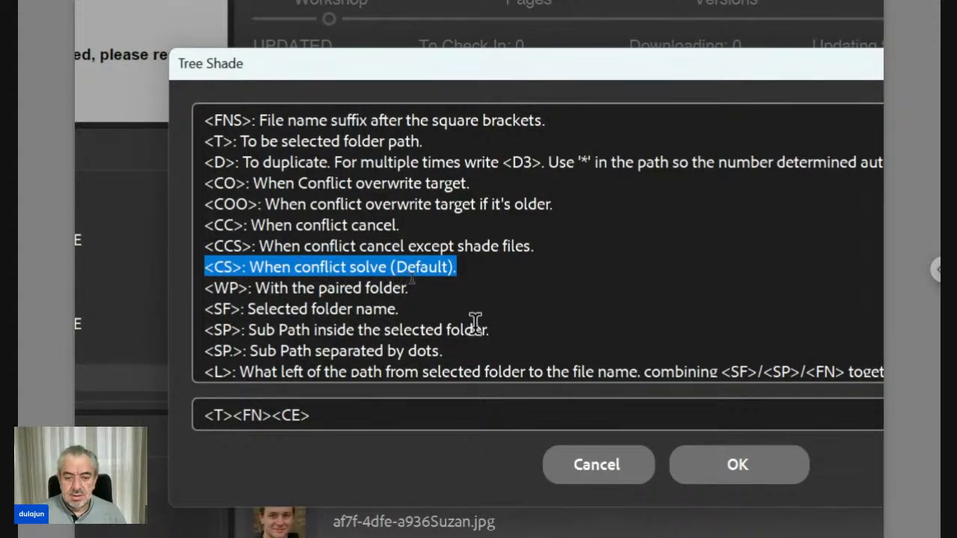
pyautogui.scroll(-1, 325, 318)
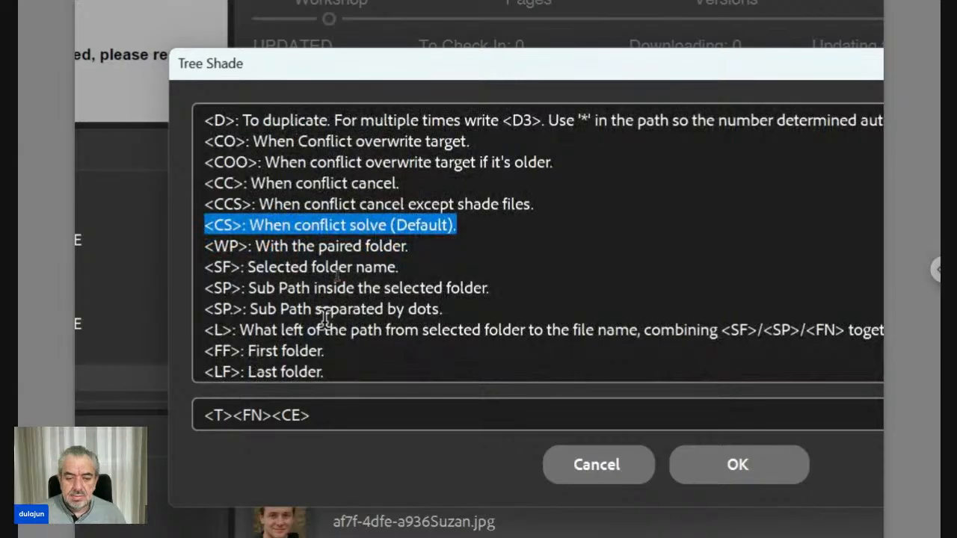
pyautogui.scroll(-1, 325, 318)
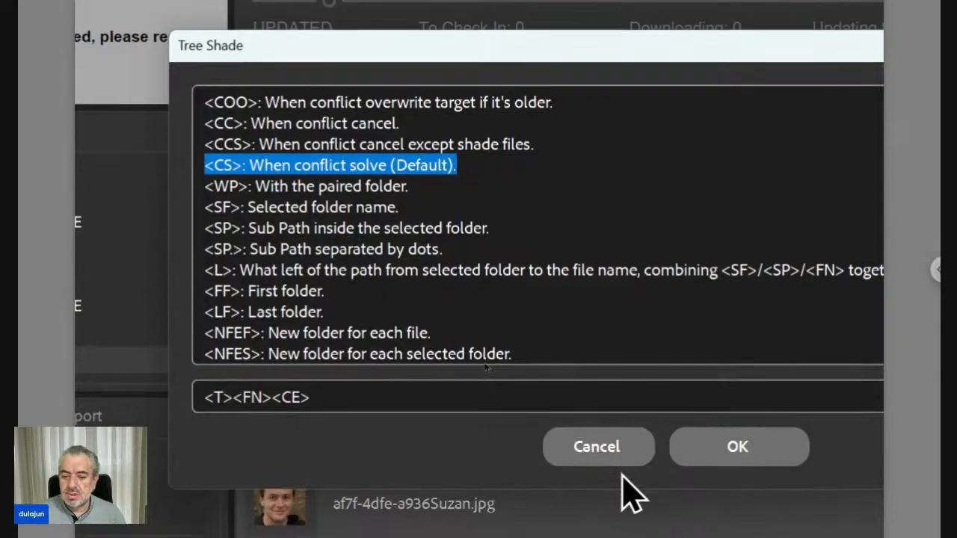
pyautogui.click(620, 453)
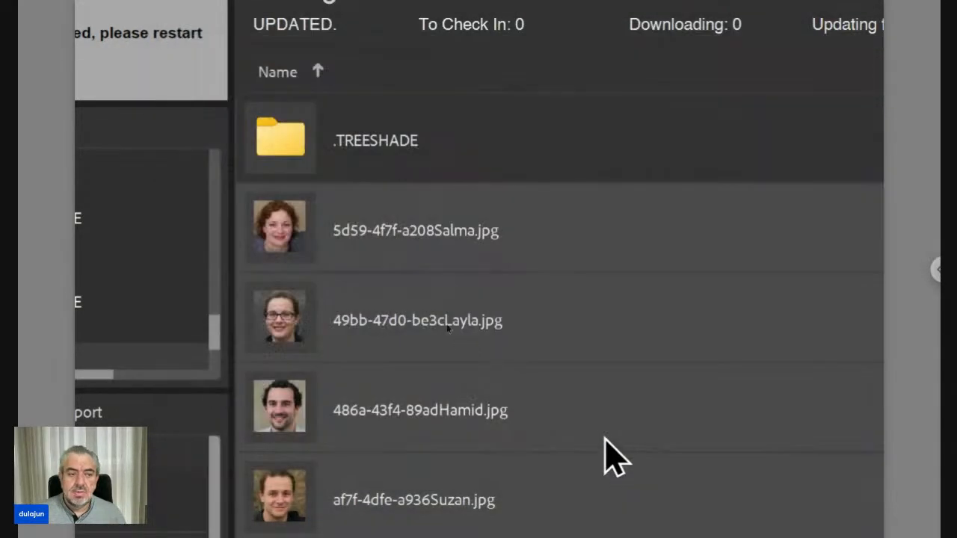